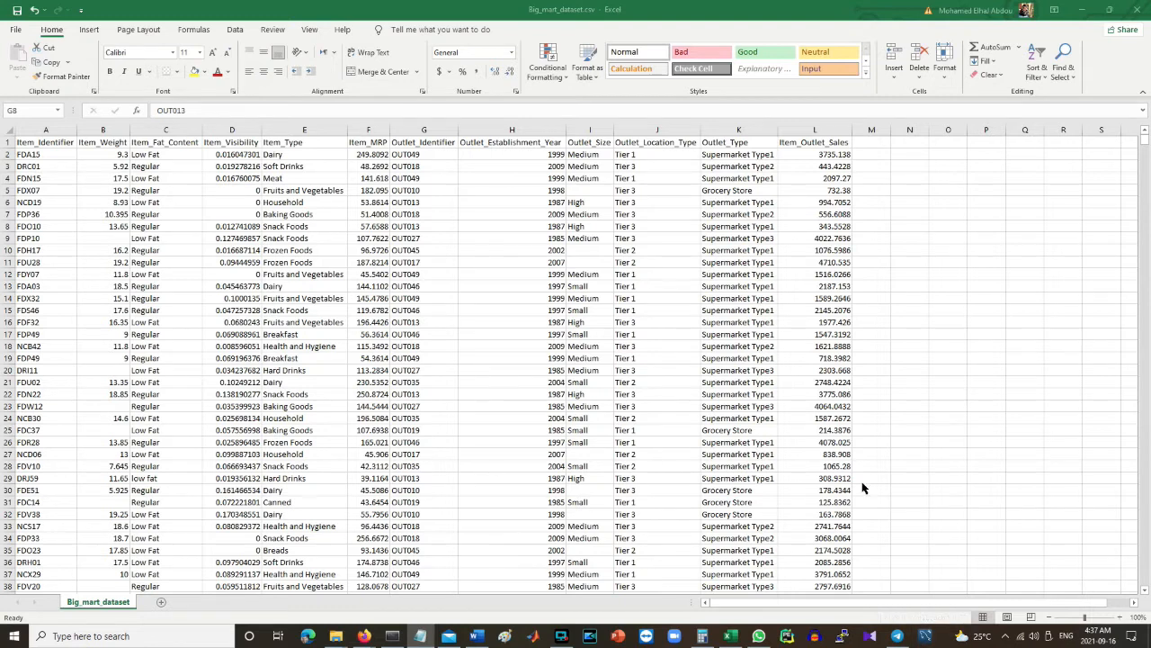
Switch to MySQL Workbench and open the Local instance MySQL80 connection.
click(926, 636)
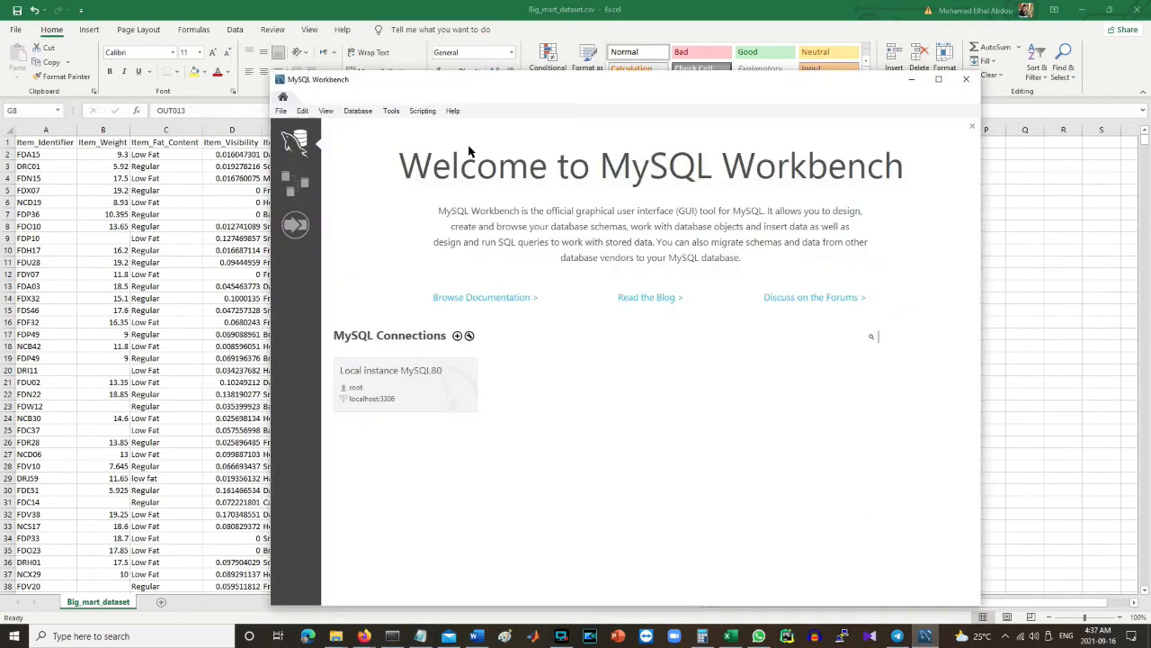
click(438, 385)
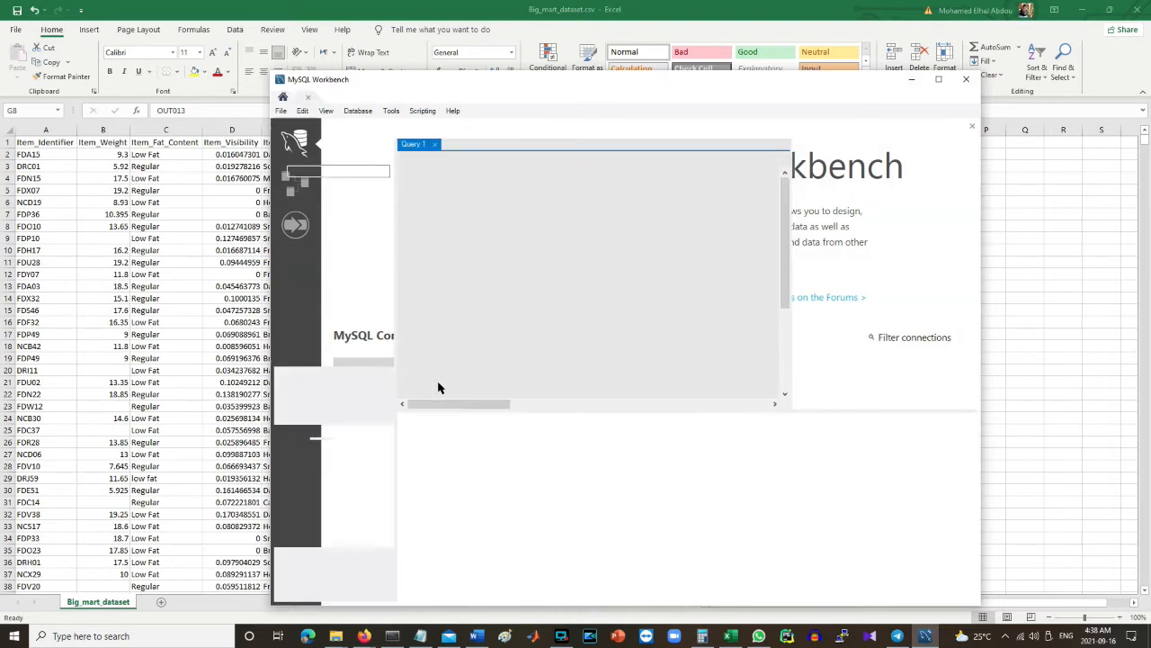
Clear the entire existing script from the Query 1 editor and maximize the MySQL Workbench window.
click(471, 325)
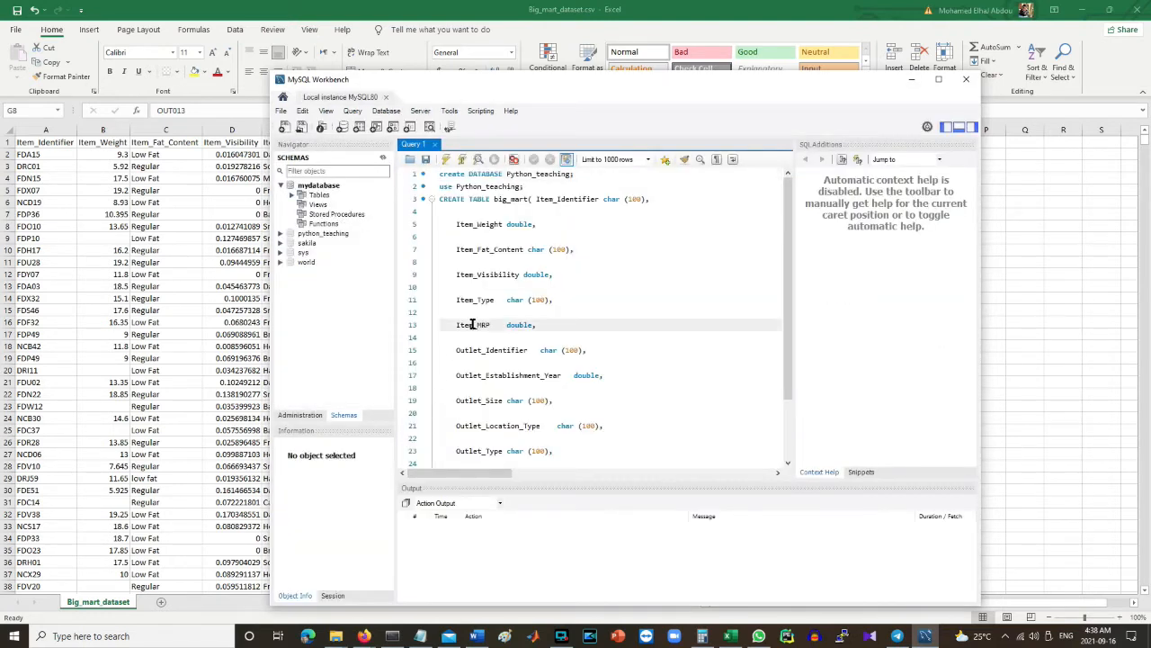
key(ctrl+a)
key(Delete)
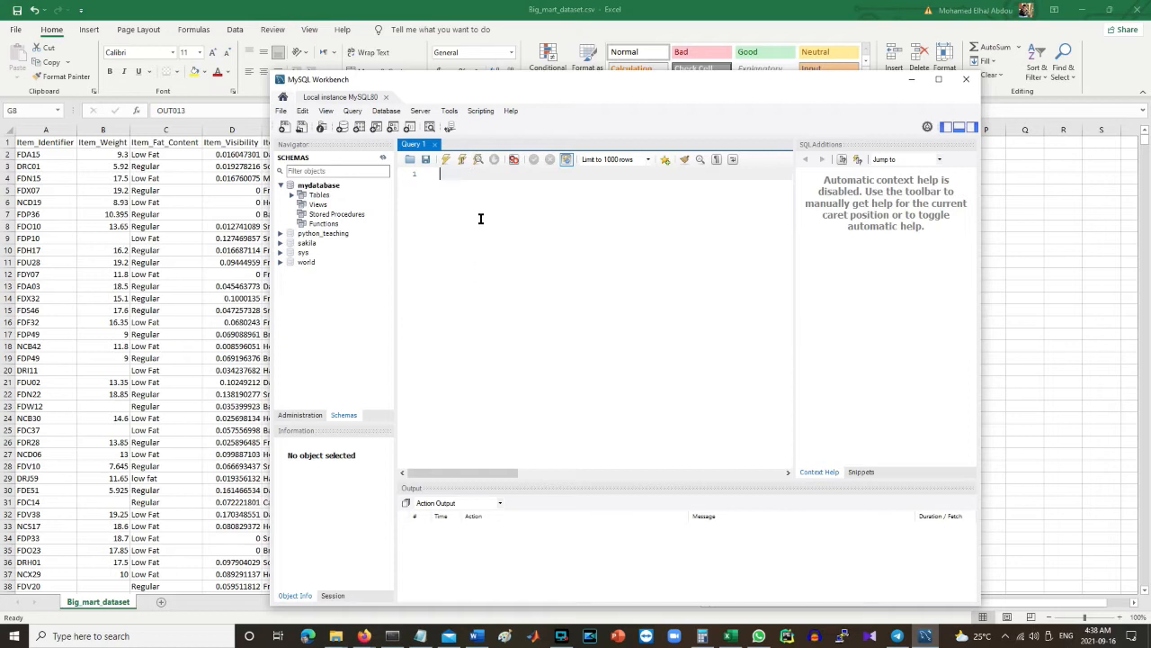
key(alt+Tab)
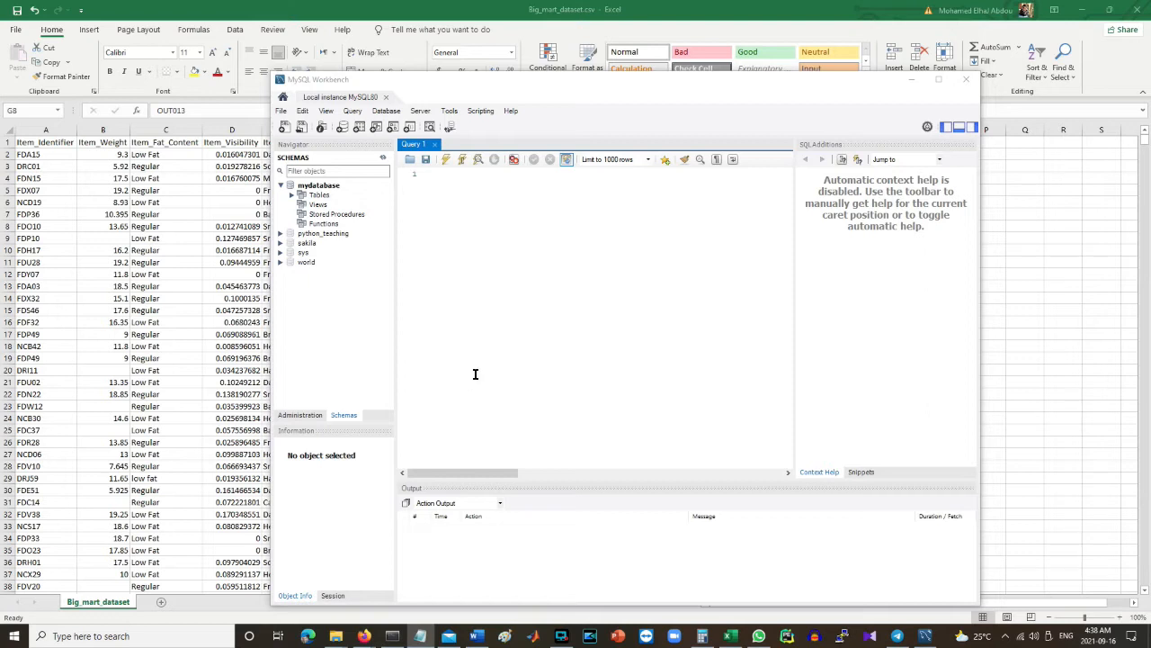
double_click(565, 83)
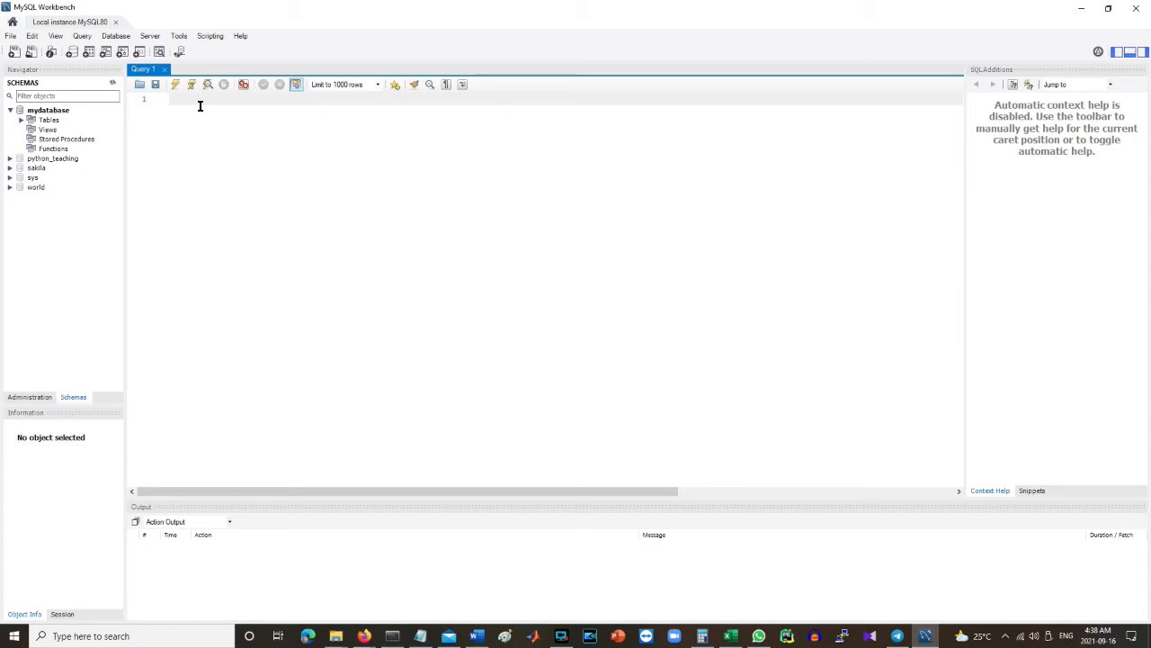
text(select from)
mouse_move(206, 101)
key(BackSpace)
key(BackSpace)
key(BackSpace)
key(BackSpace)
key(BackSpace)
key(BackSpace)
key(BackSpace)
key(BackSpace)
key(BackSpace)
key(BackSpace)
key(BackSpace)
Look through the server's client connections, the user accounts with one account's login details, and the status and system variables.
click(41, 399)
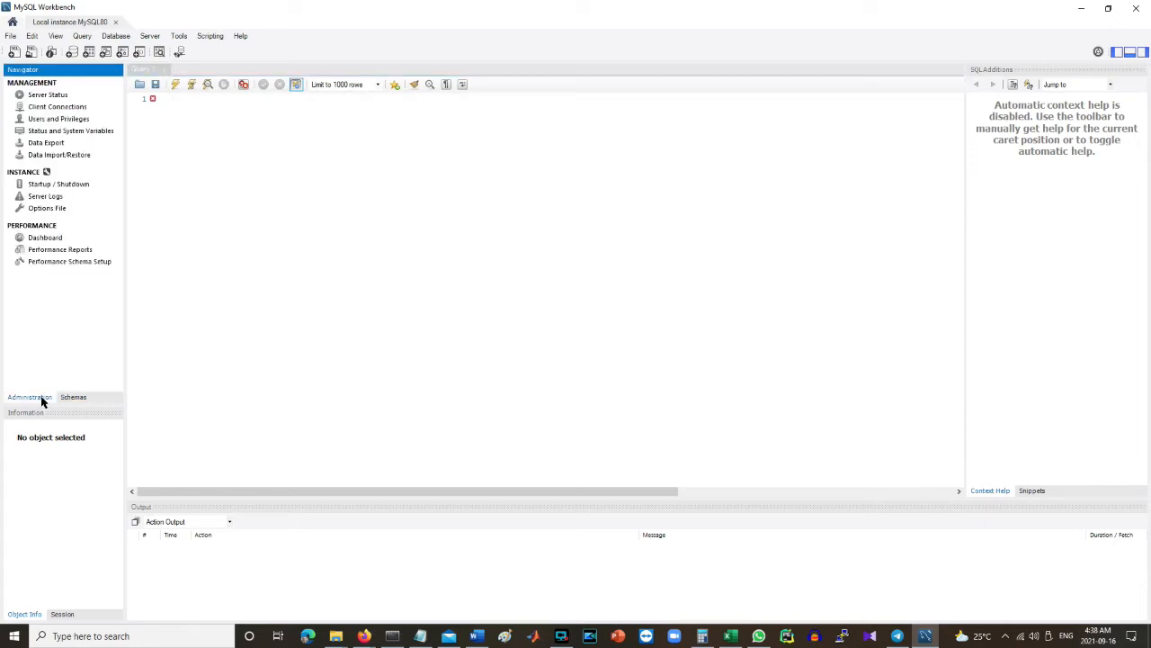
click(55, 107)
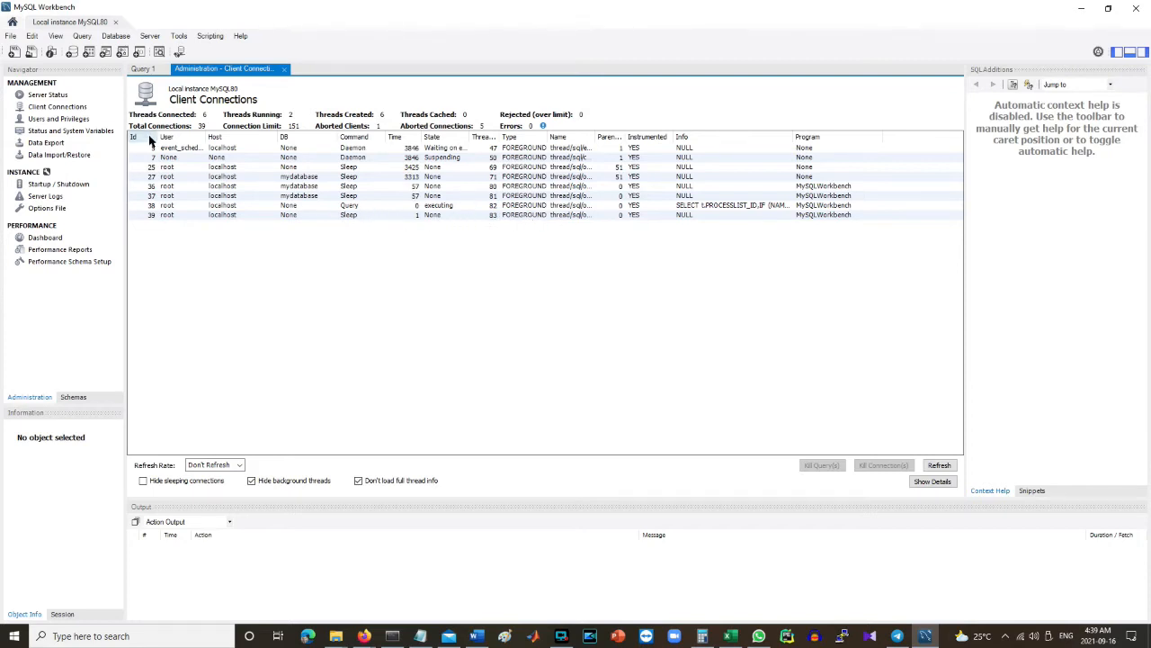
click(63, 119)
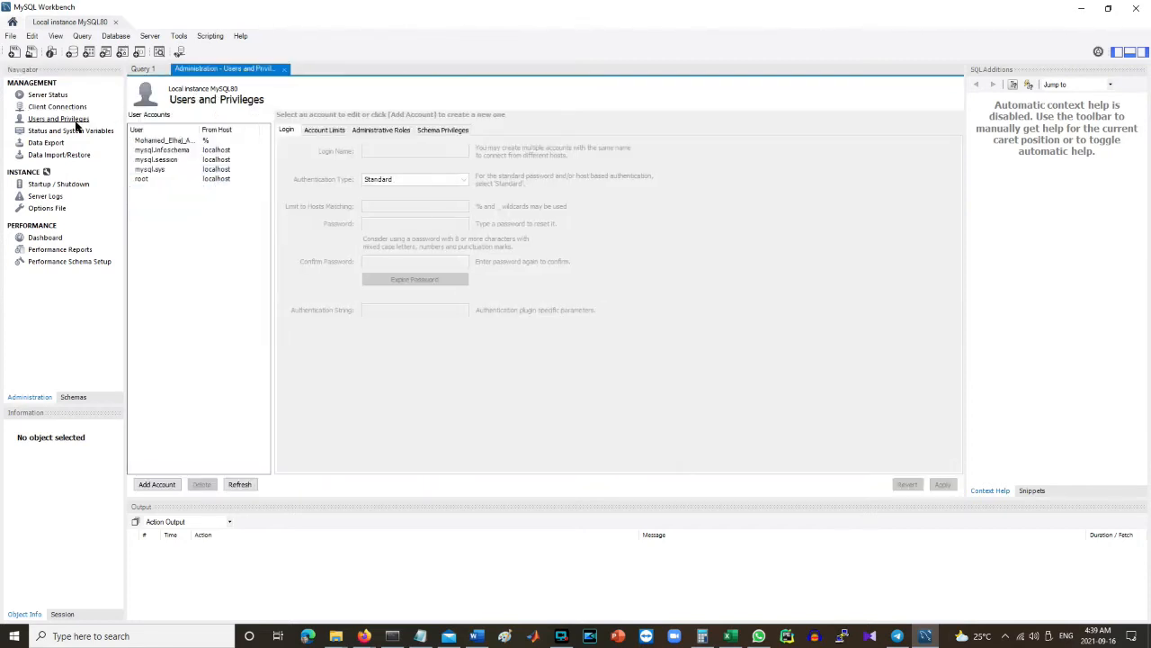
click(163, 142)
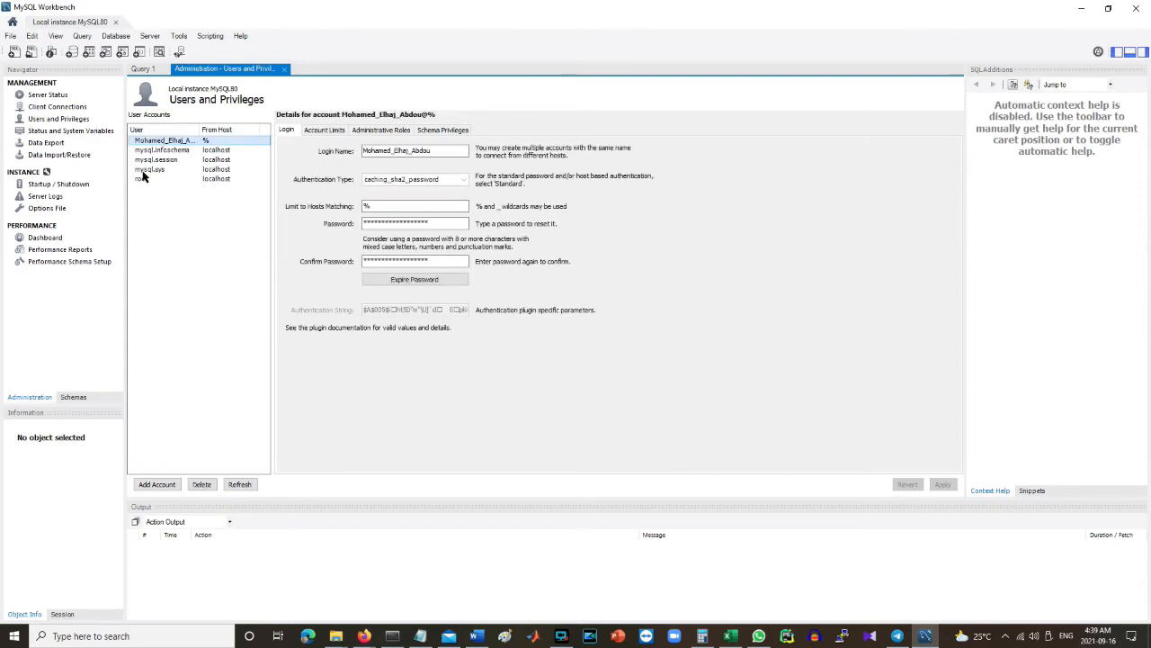
click(83, 134)
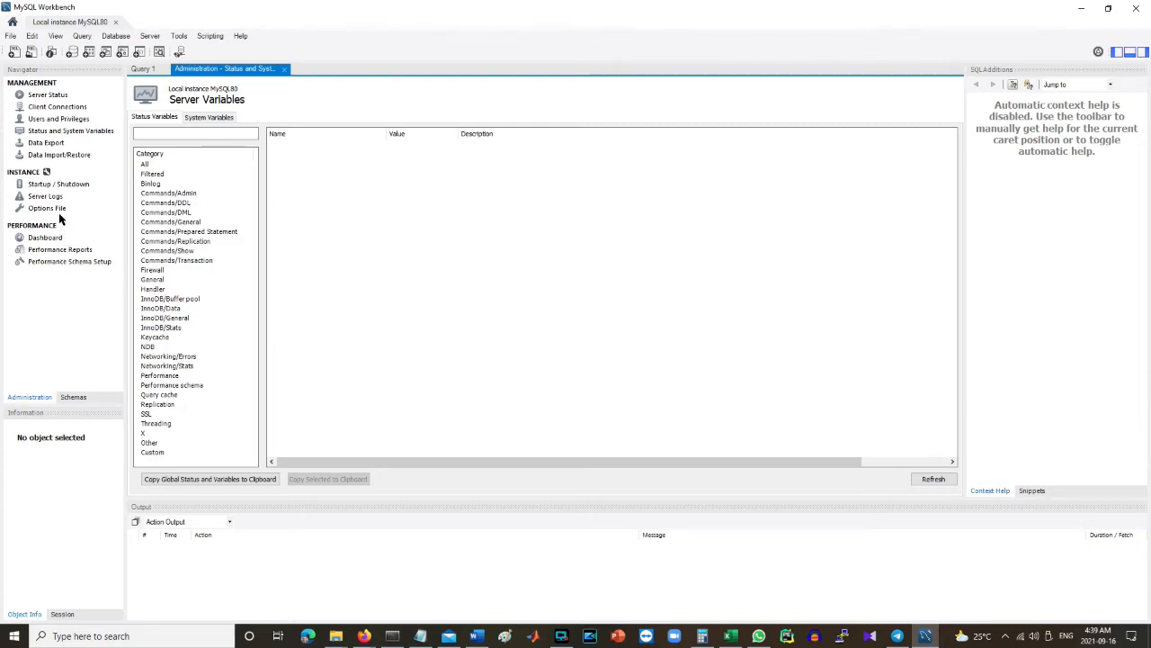
Return to the schema list, collapse mydatabase, and close the server variables page to get back to the empty query.
click(74, 396)
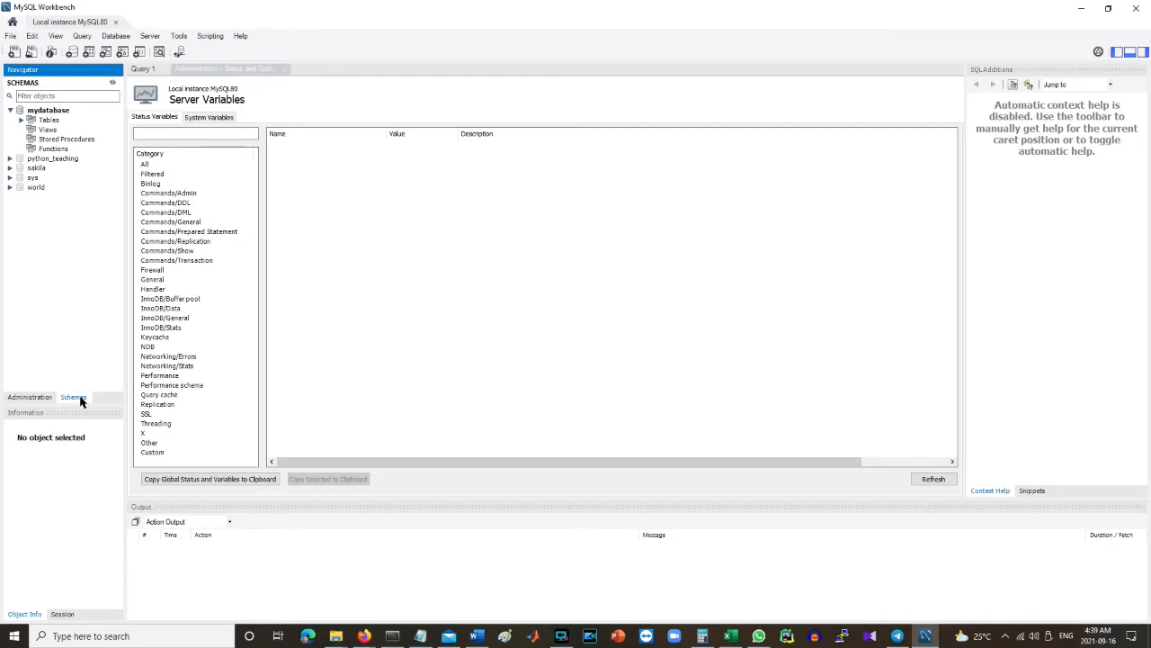
click(11, 109)
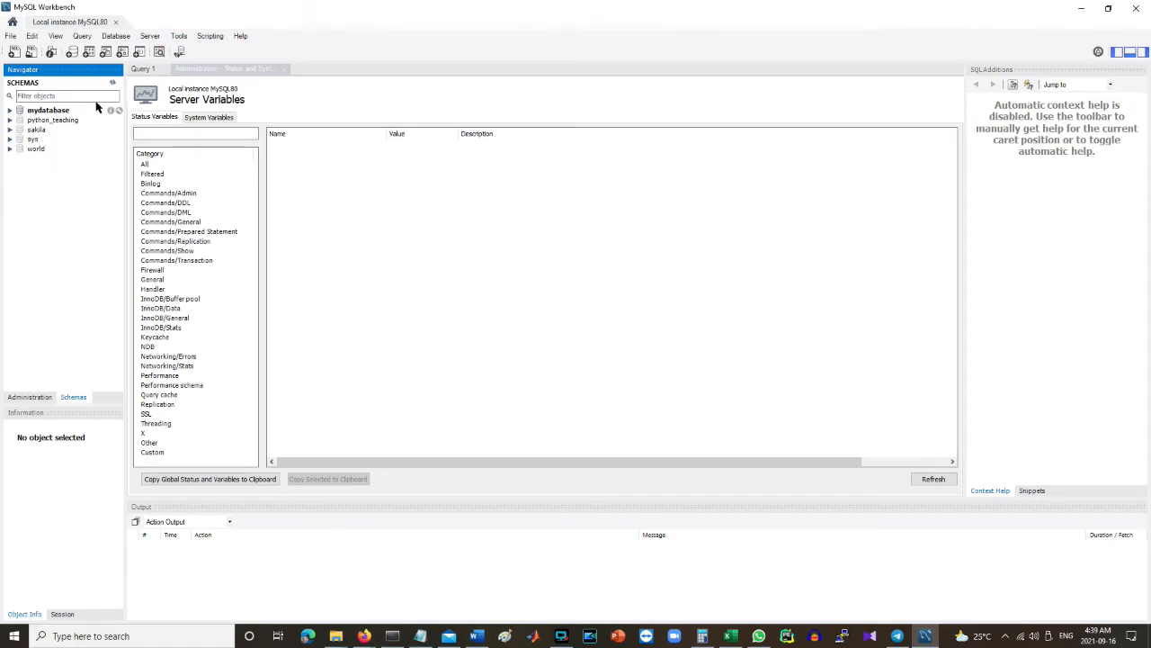
click(286, 71)
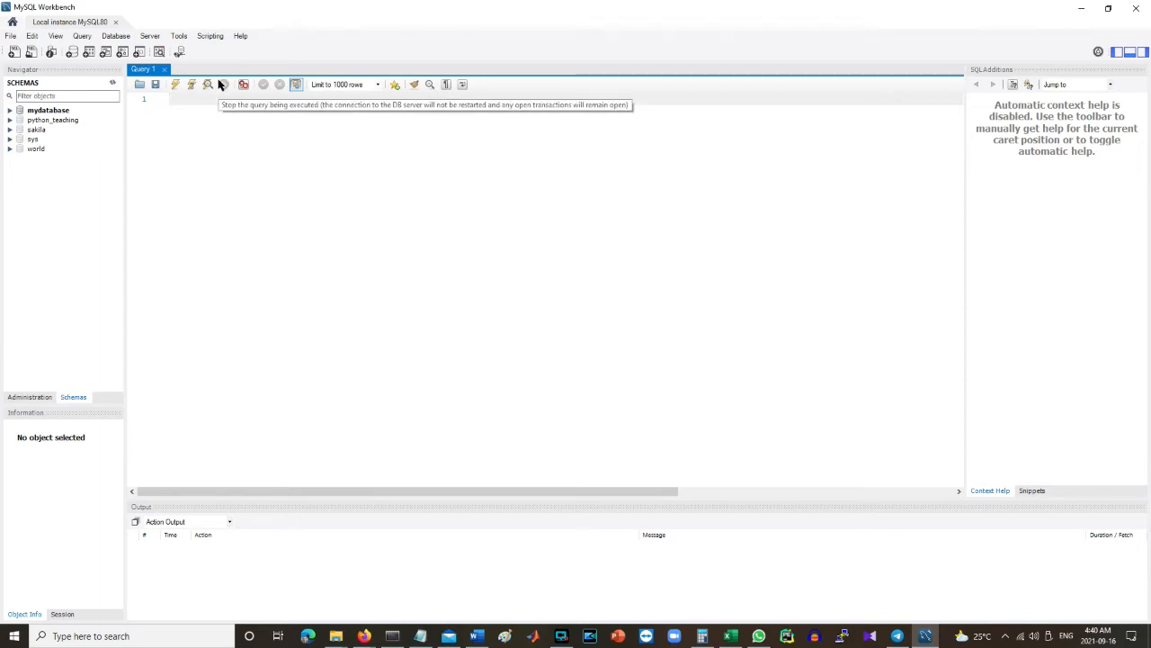
Write the statement "create database example_1;" in the enlarged query editor and execute it.
text(create)
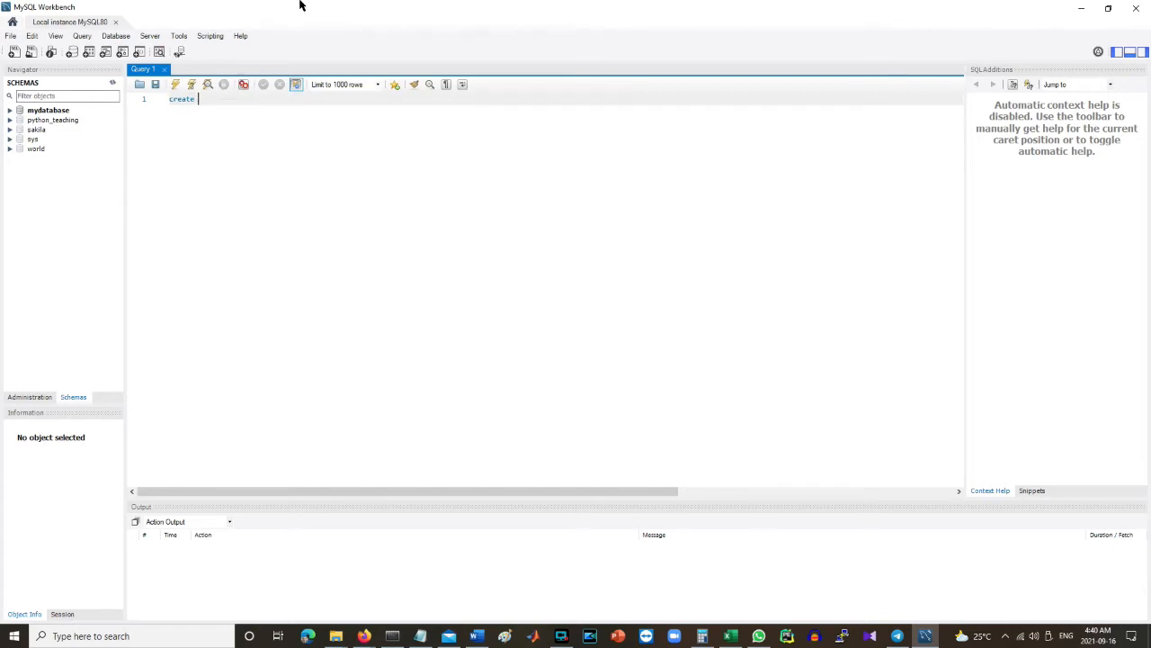
scroll(231, 134, up, 2)
scroll(230, 133, up, 1)
text(database)
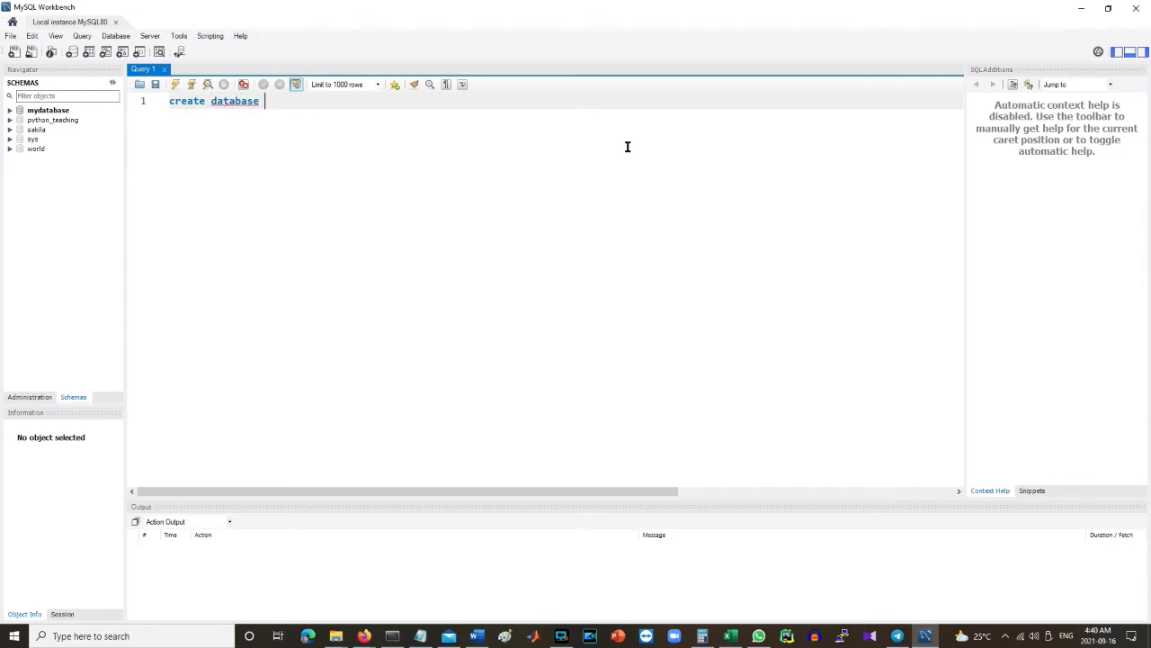
text(example_10)
key(BackSpace)
triple_click(263, 102)
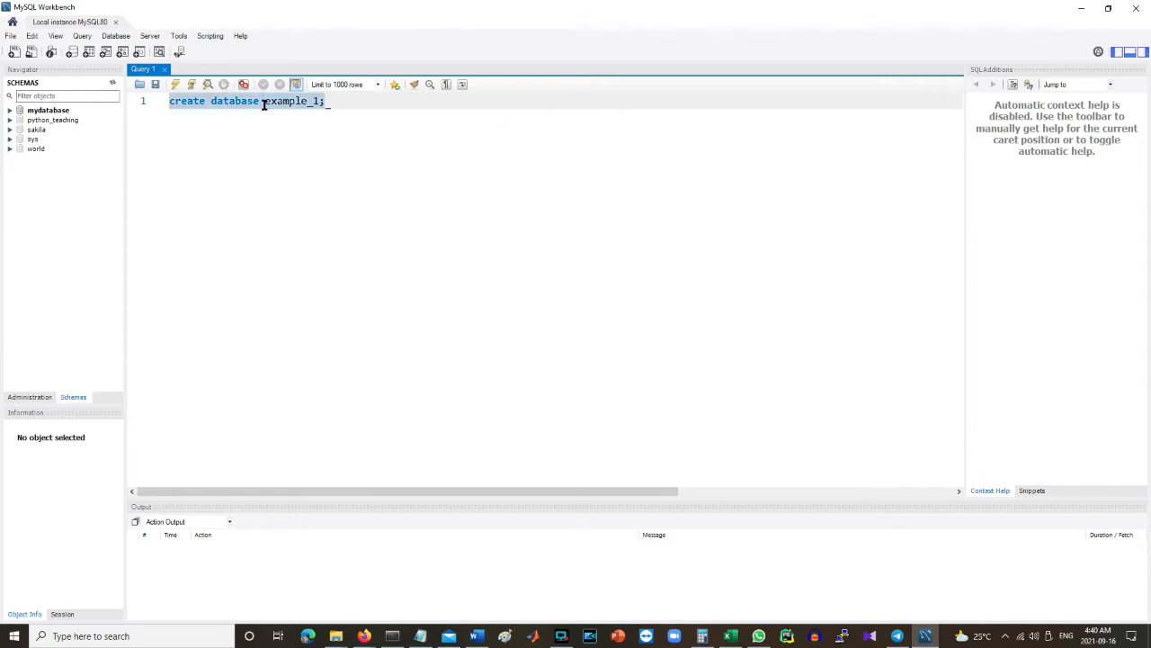
click(192, 87)
click(385, 137)
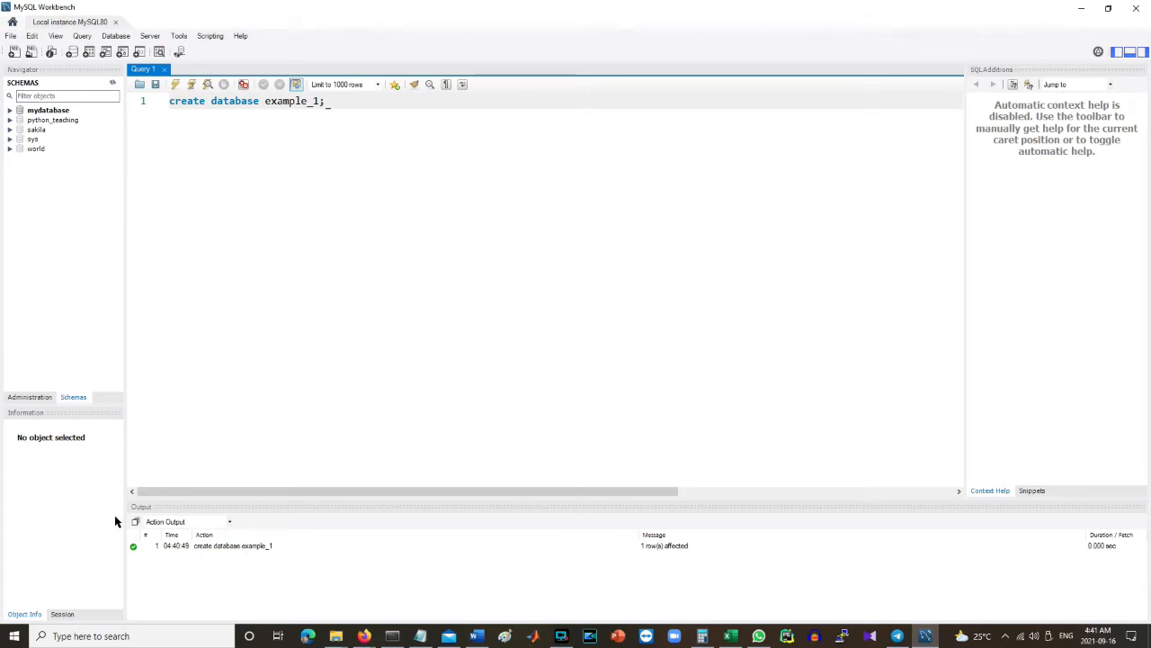
Try to execute the "create database example_1;" statement a second time and compare both entries in the action output.
triple_click(281, 103)
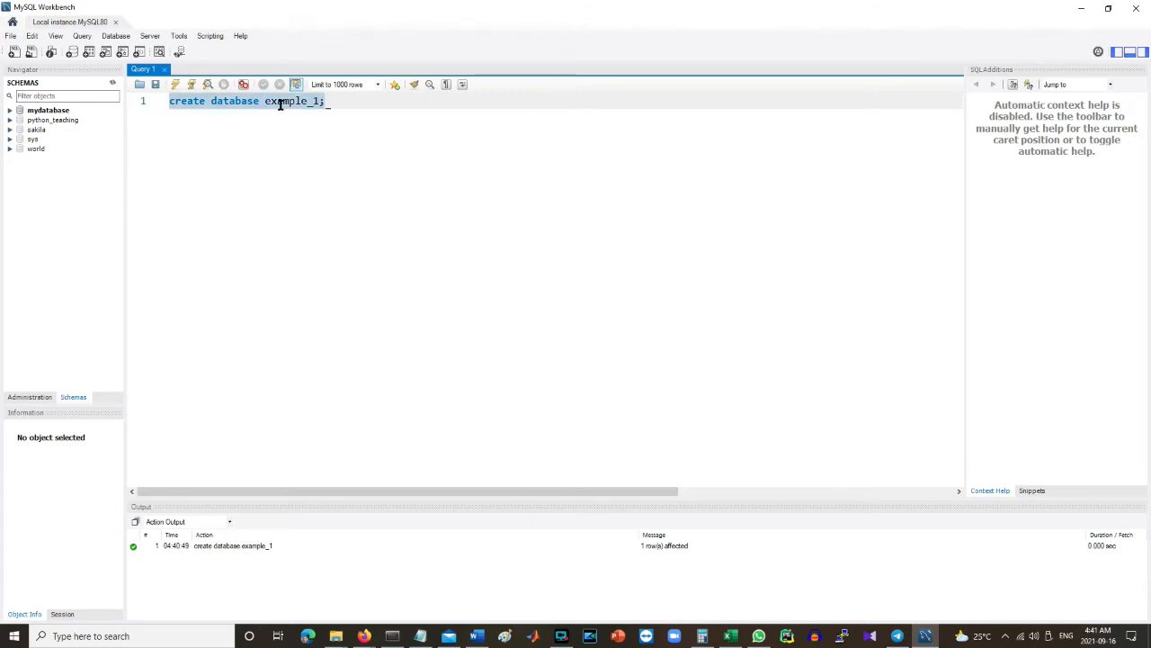
click(191, 84)
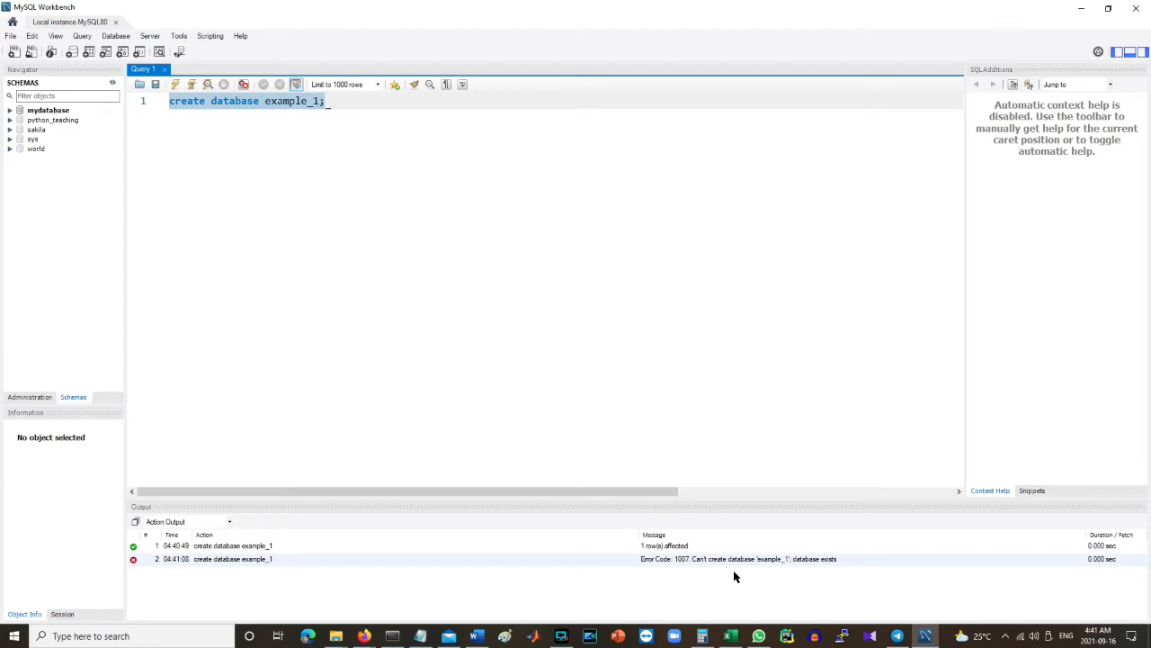
click(810, 561)
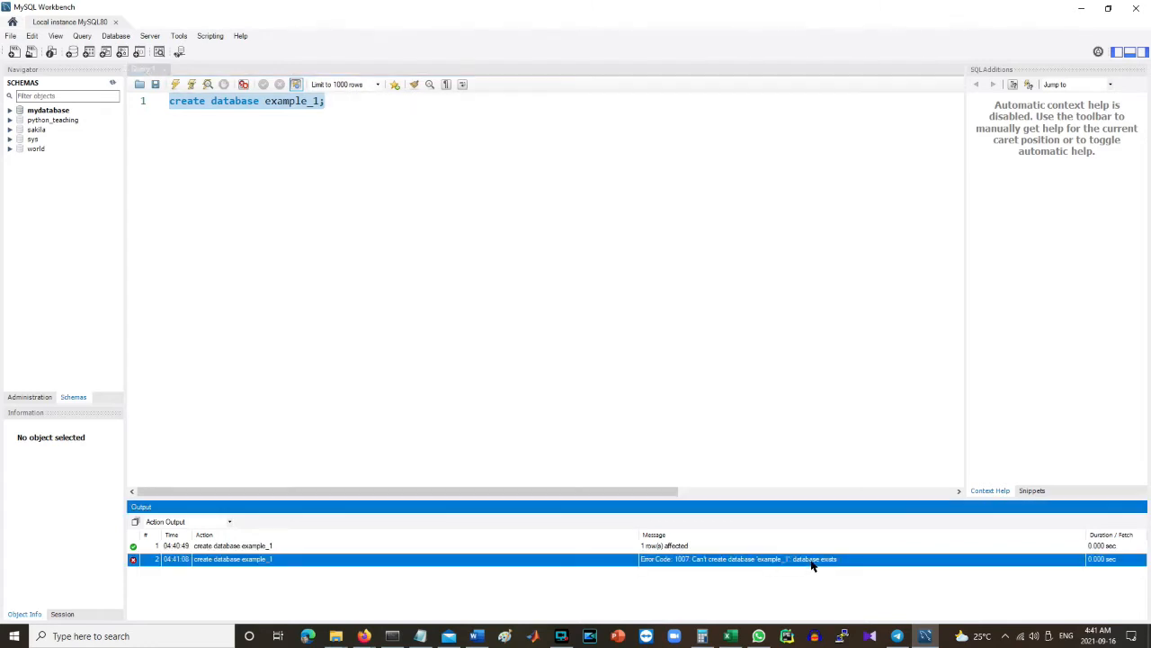
click(306, 546)
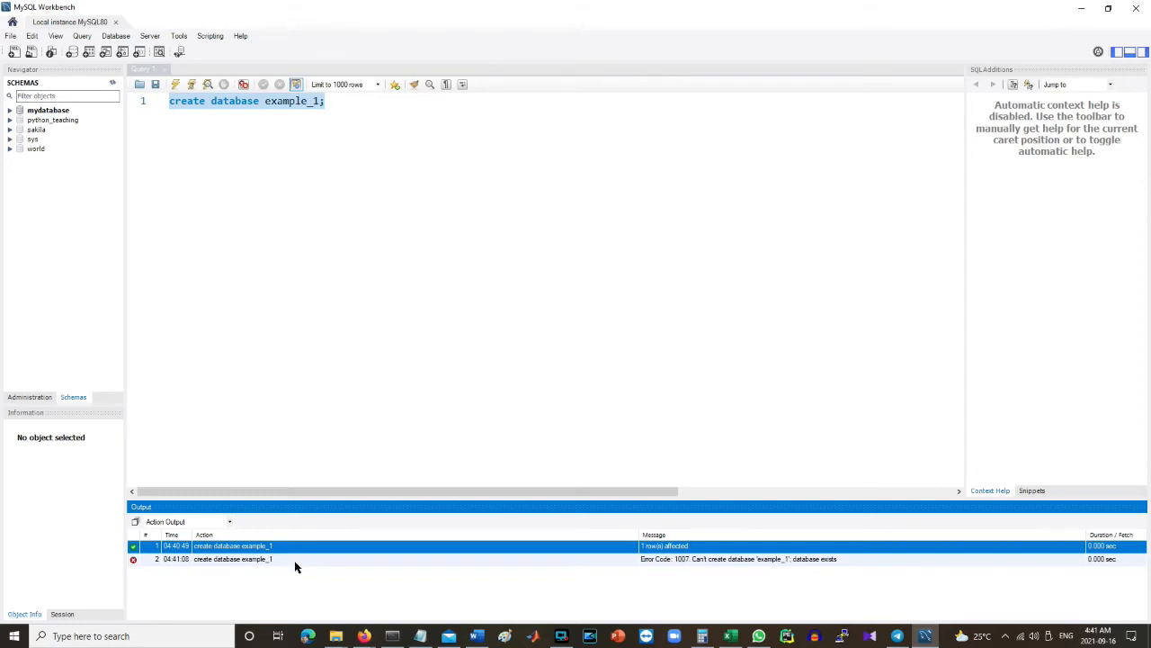
click(296, 560)
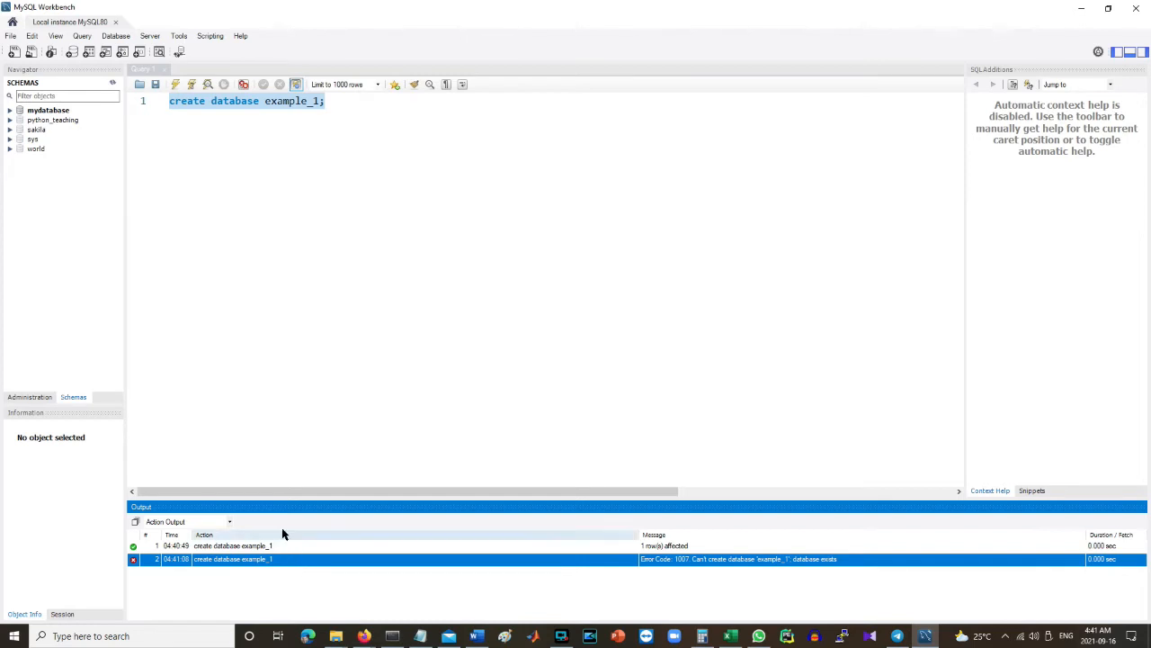
Add the statement "use example_1;" on line 3, leaving a blank line after the create database statement.
click(326, 101)
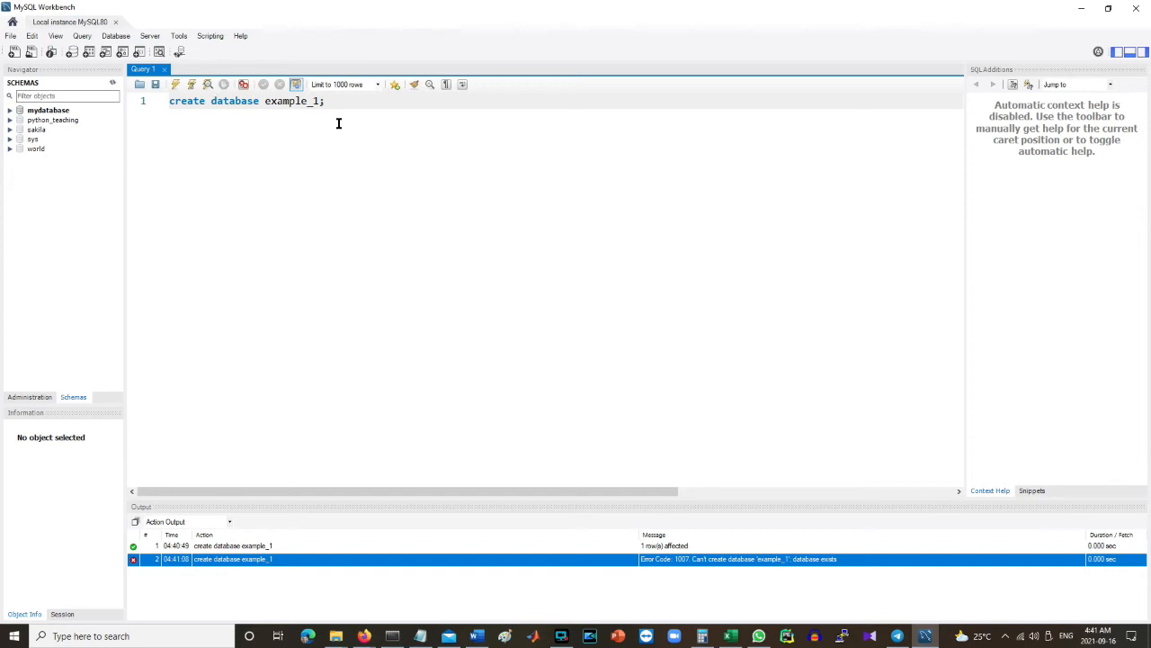
key(Return)
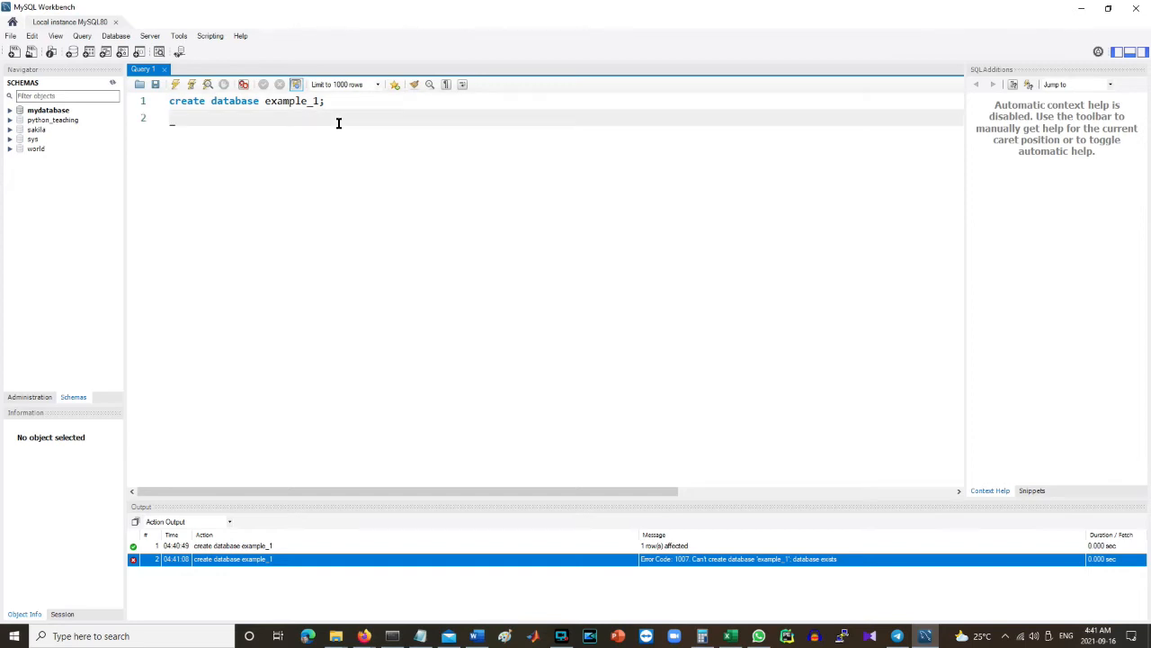
key(Return)
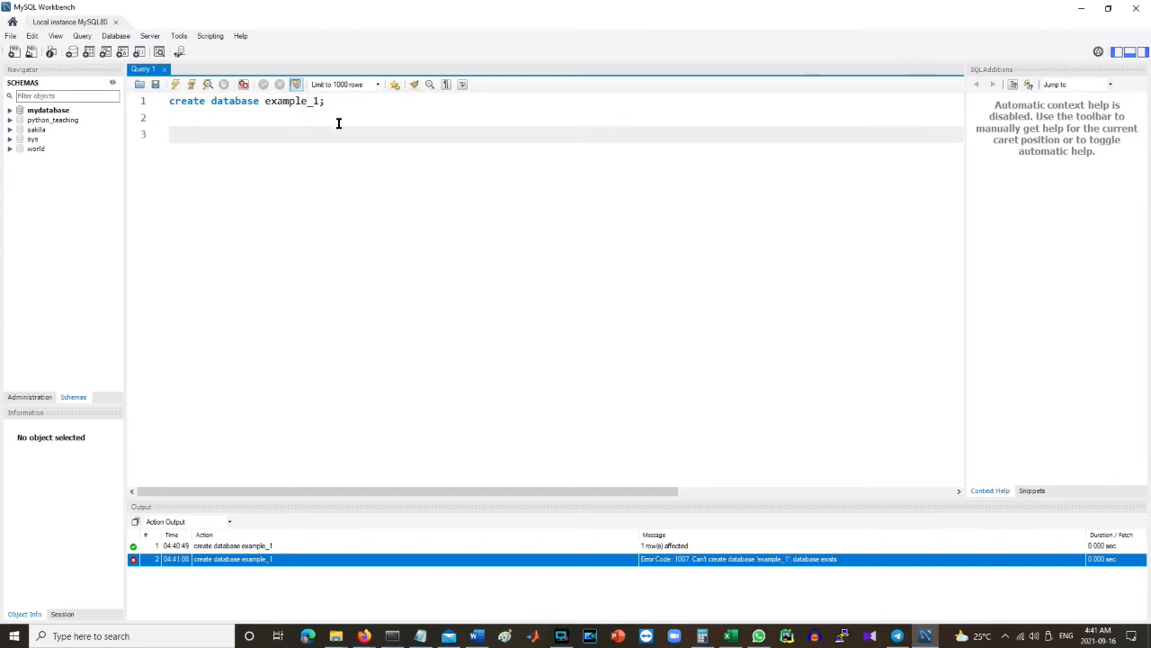
text(use example_1;)
Refresh the schema list and expand the example_1 schema to show its object folders, selecting Tables.
click(113, 84)
click(11, 119)
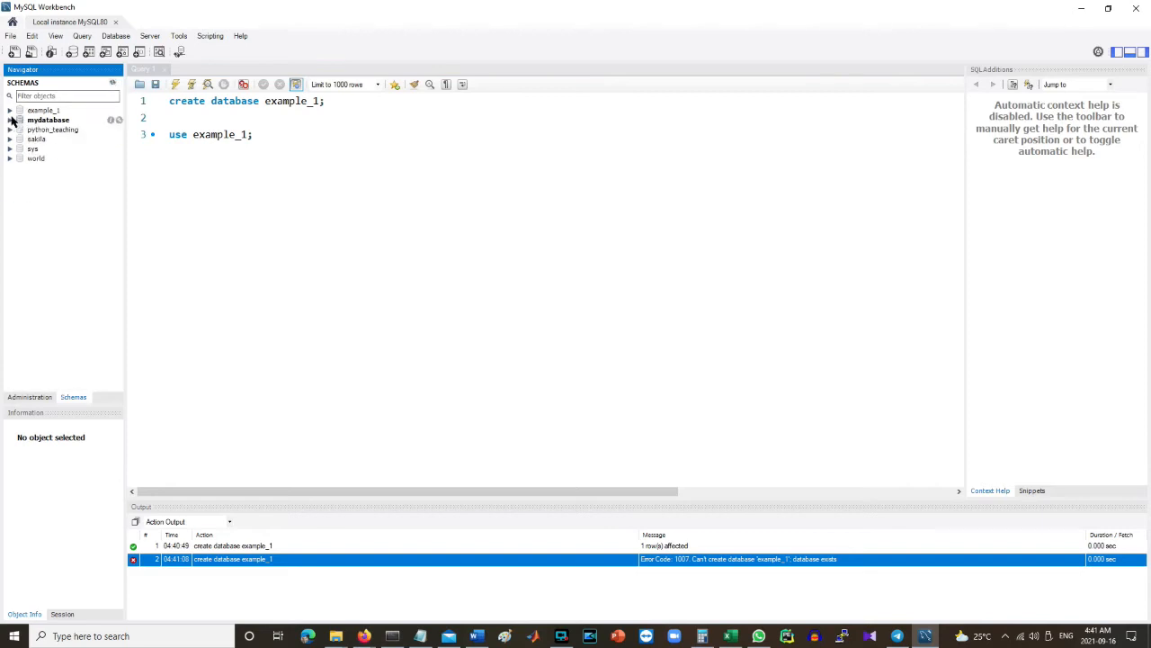
click(32, 110)
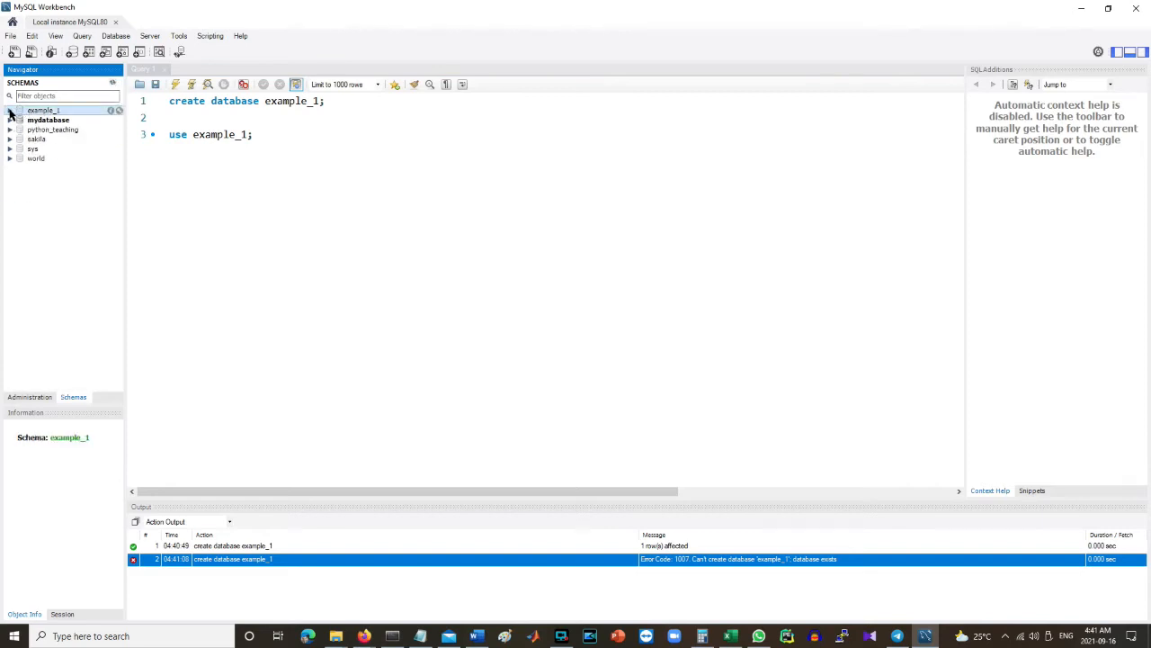
click(10, 111)
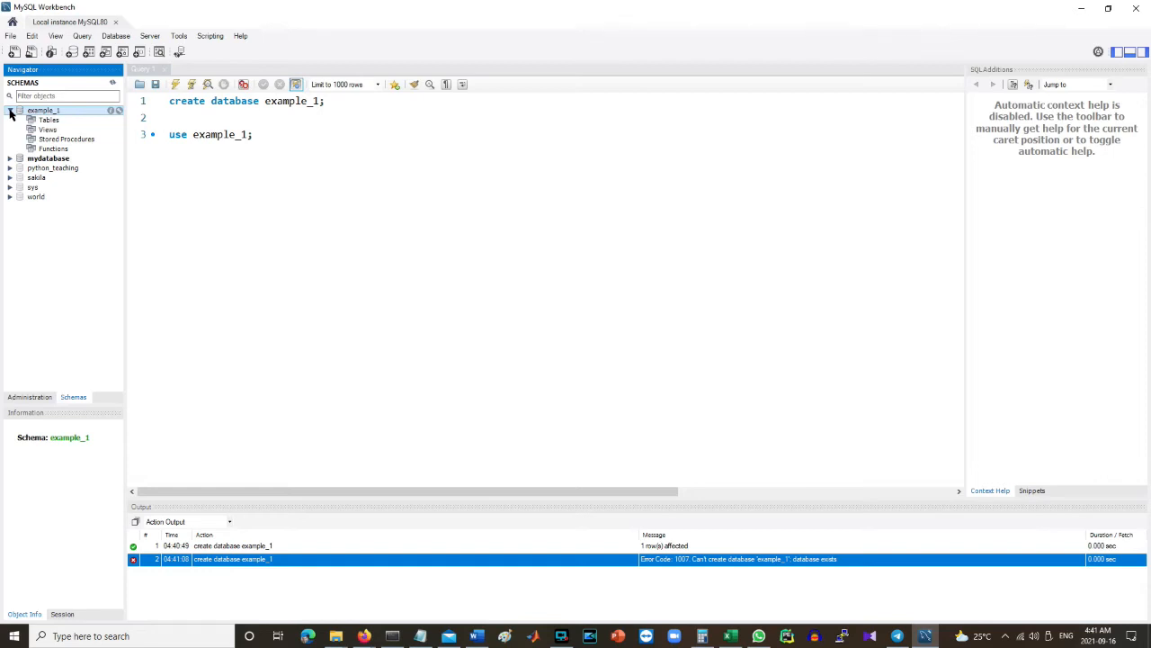
click(9, 111)
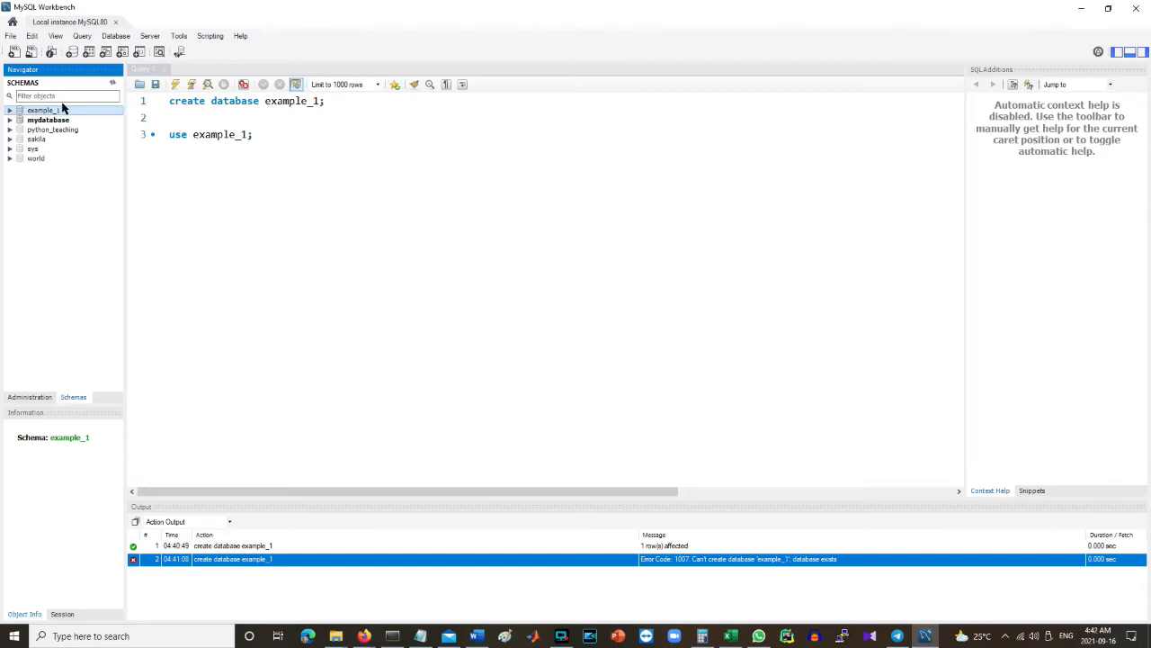
click(11, 111)
click(45, 122)
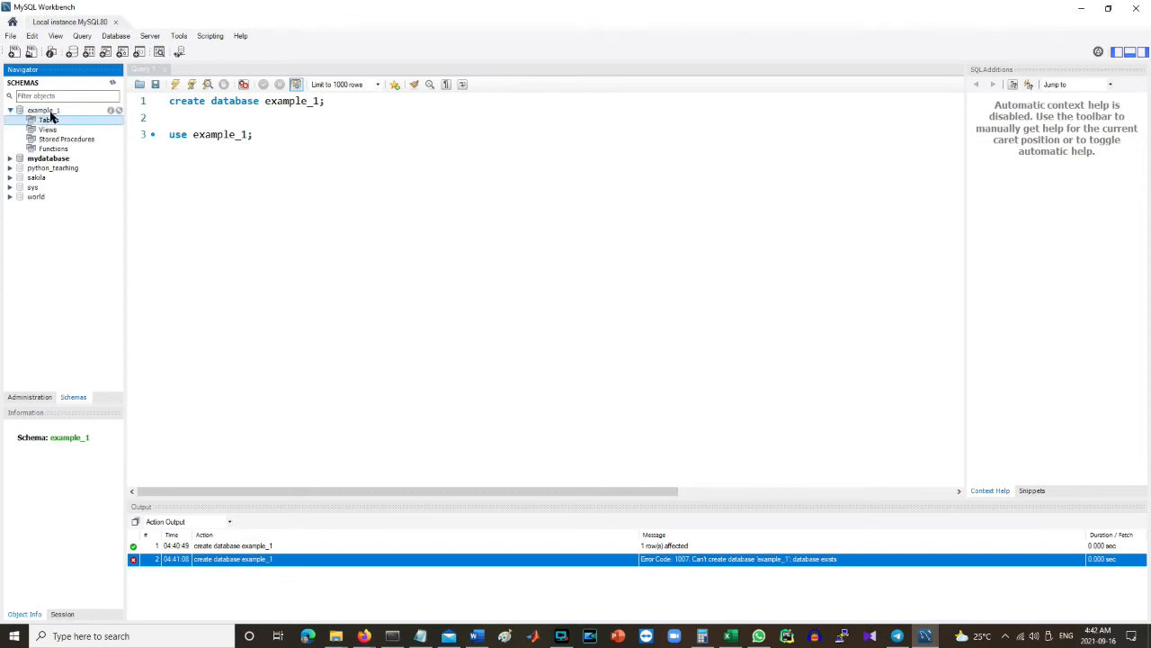
Execute only the "use example_1;" statement to make that schema the default, and add a new line below it.
triple_click(234, 135)
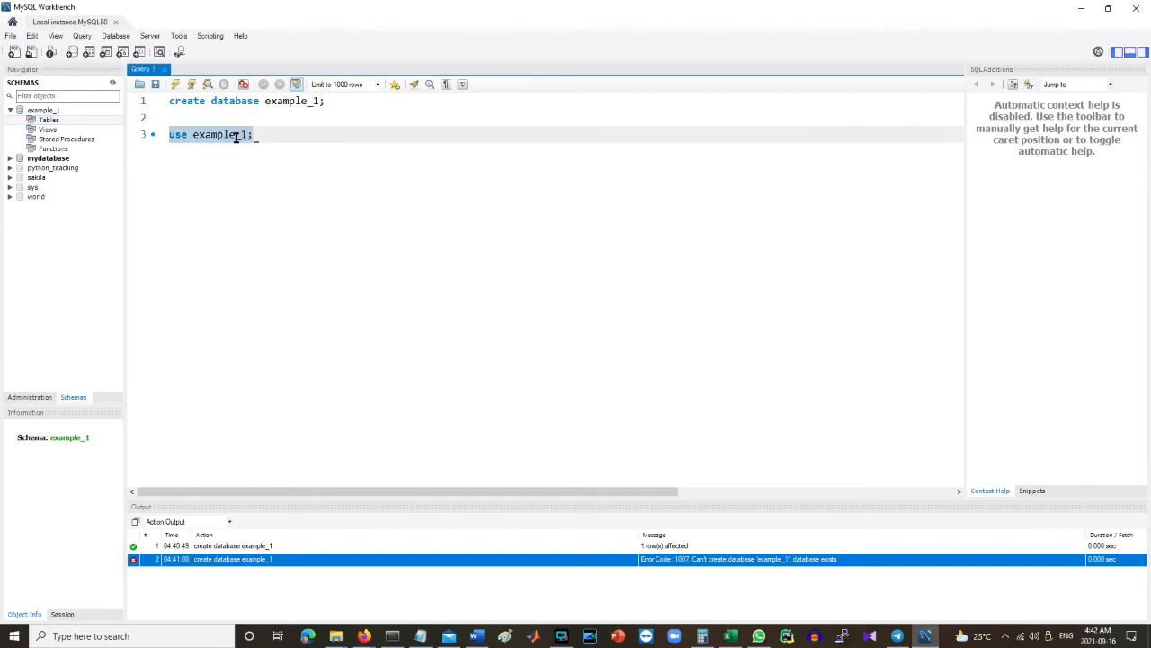
click(192, 86)
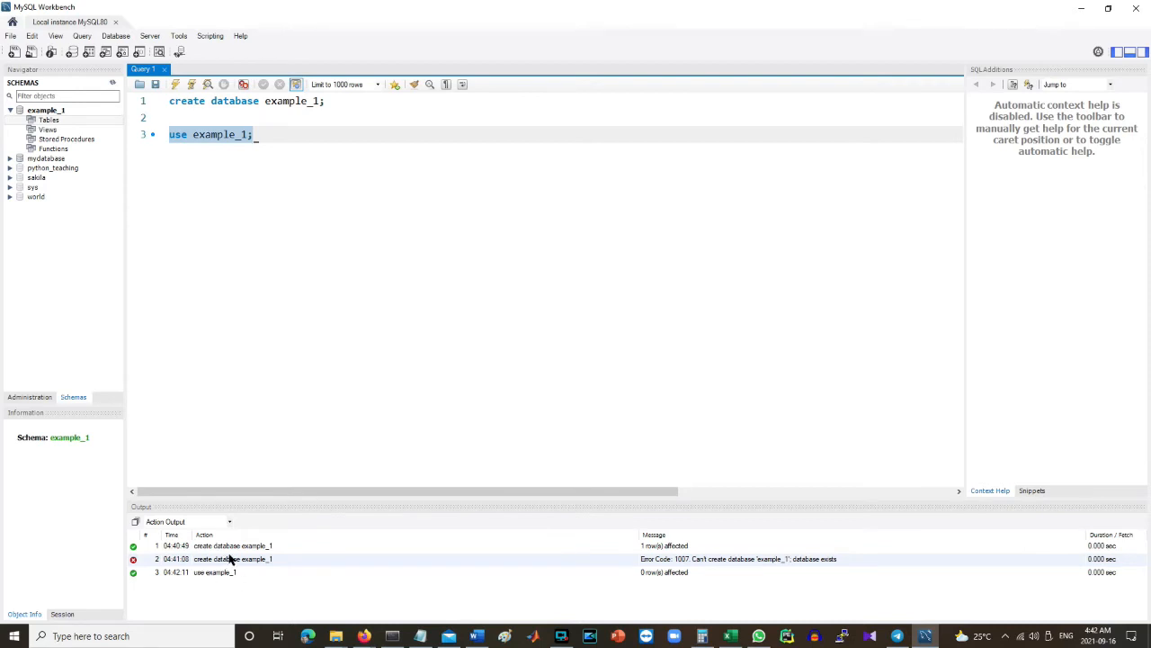
click(271, 133)
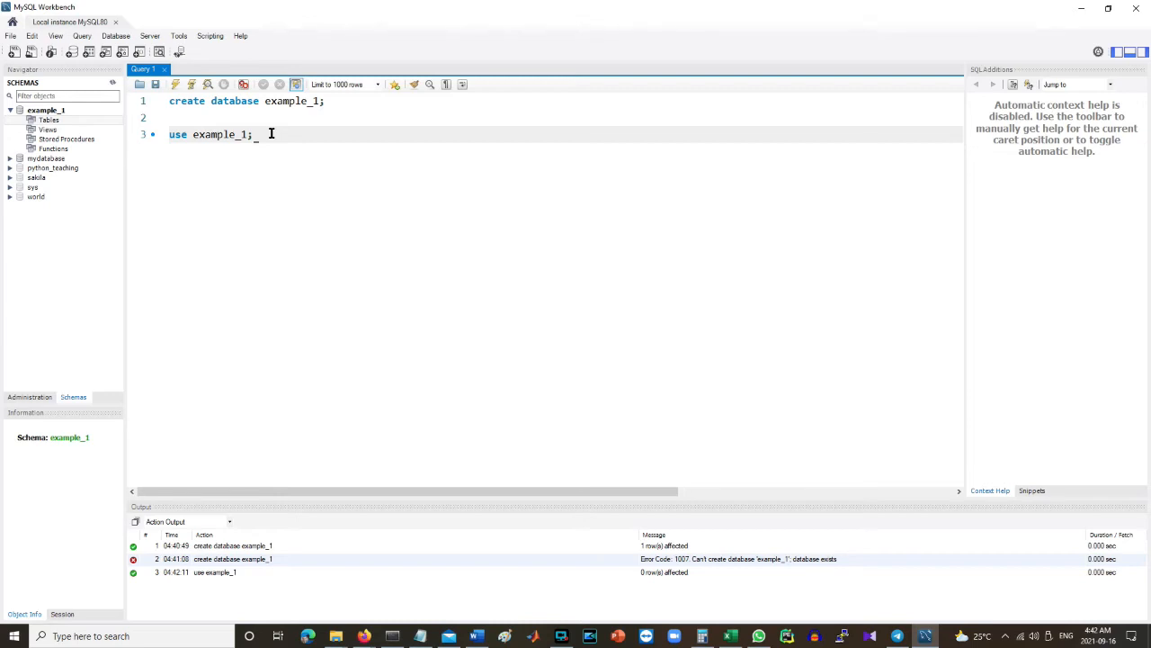
key(Return)
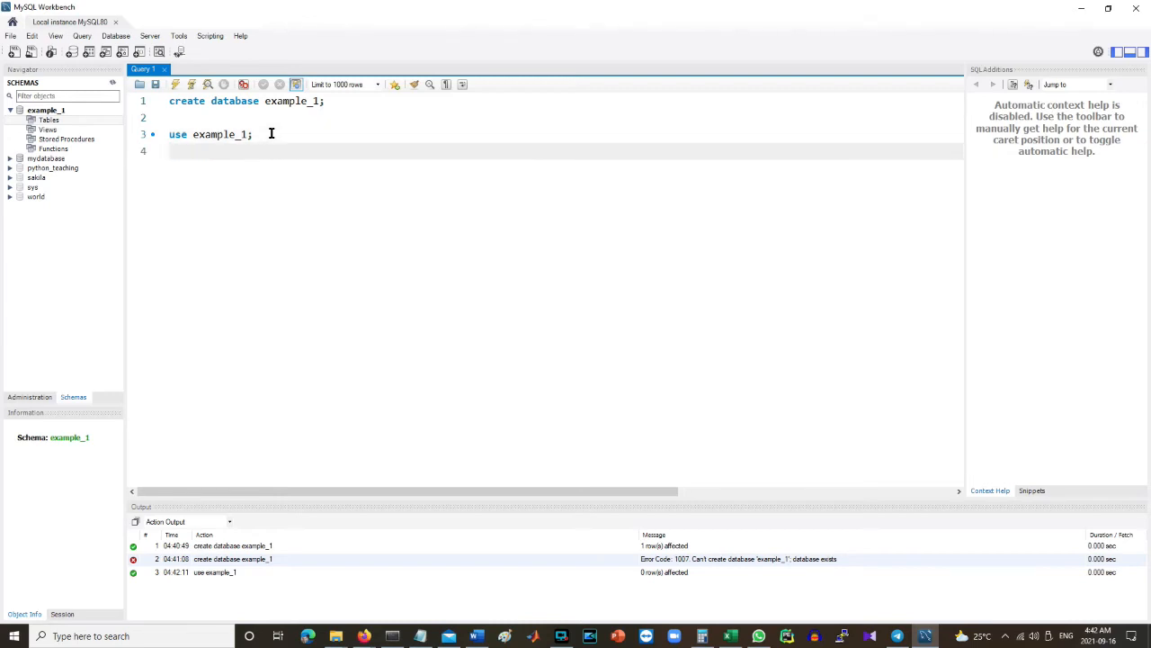
Start the statement "create table big_mart_sql(" on line 5, with a blank line before the closing parenthesis on line 7.
key(Return)
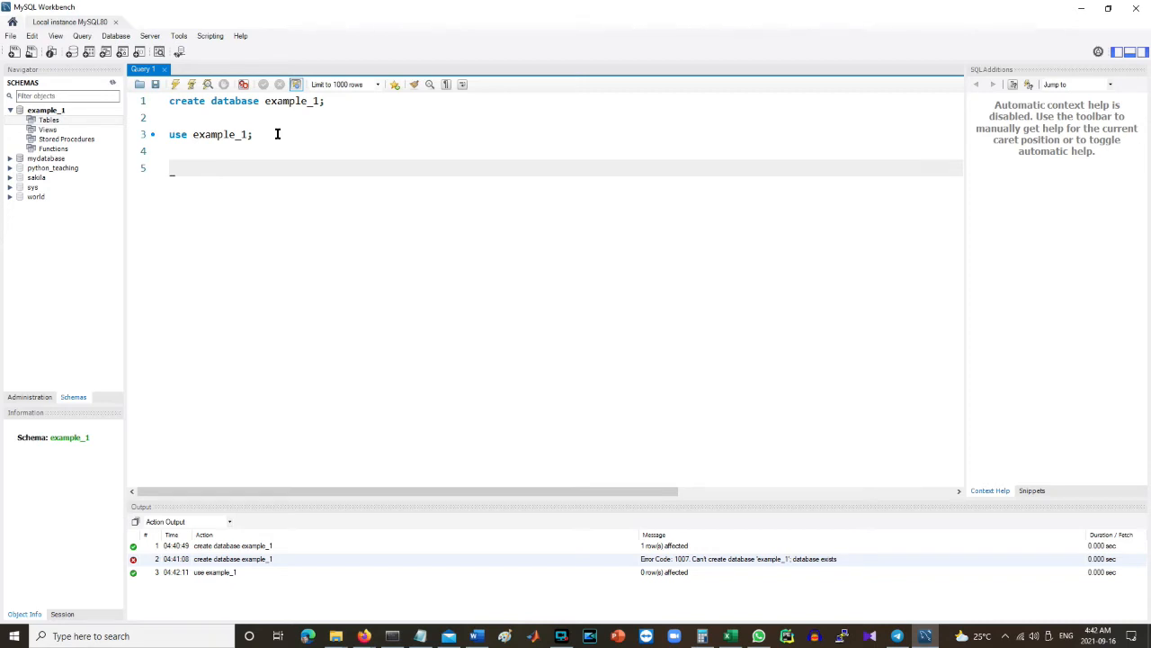
text(reate table)
text(big_mart_sql_)
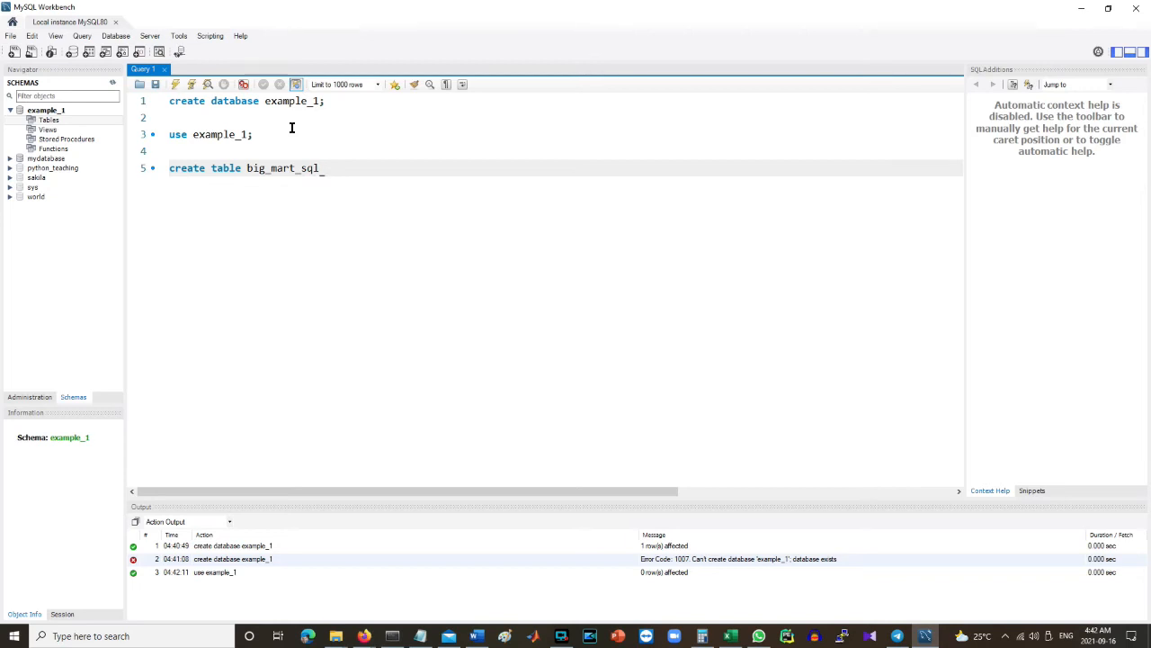
text(())
key(Return)
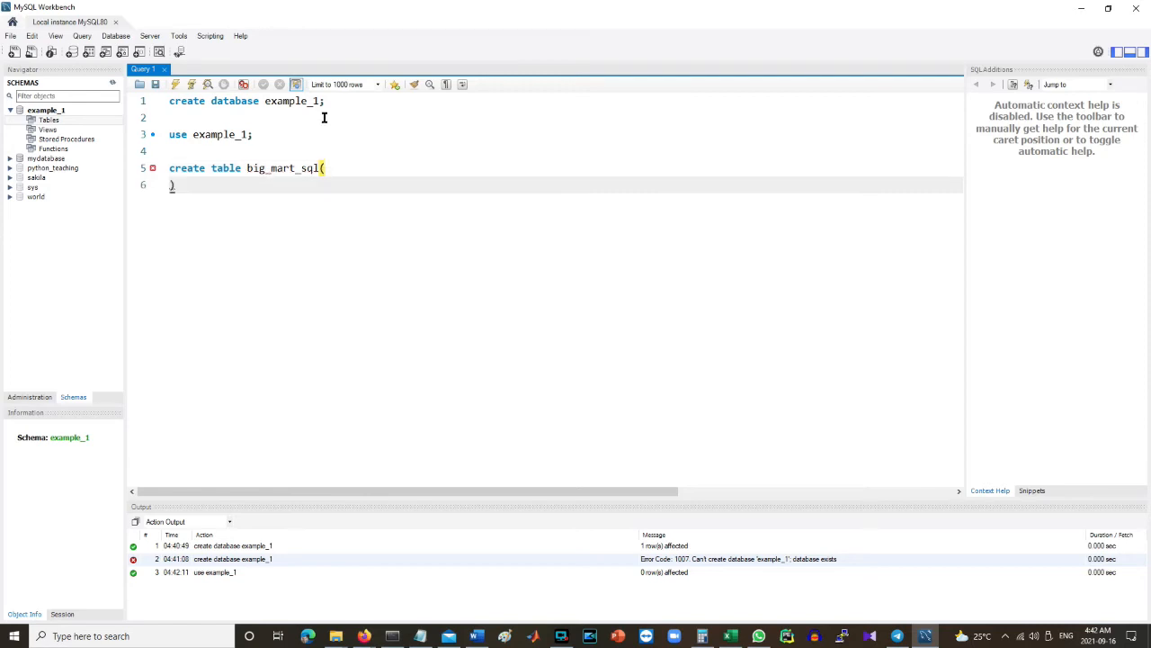
key(Left)
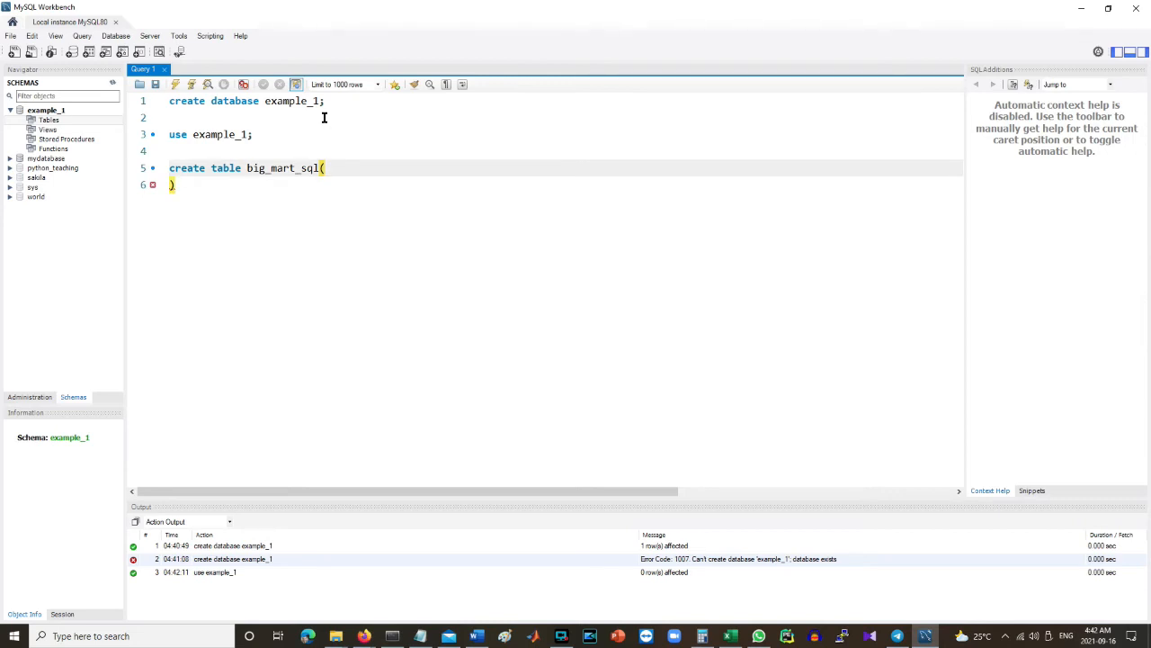
key(Return)
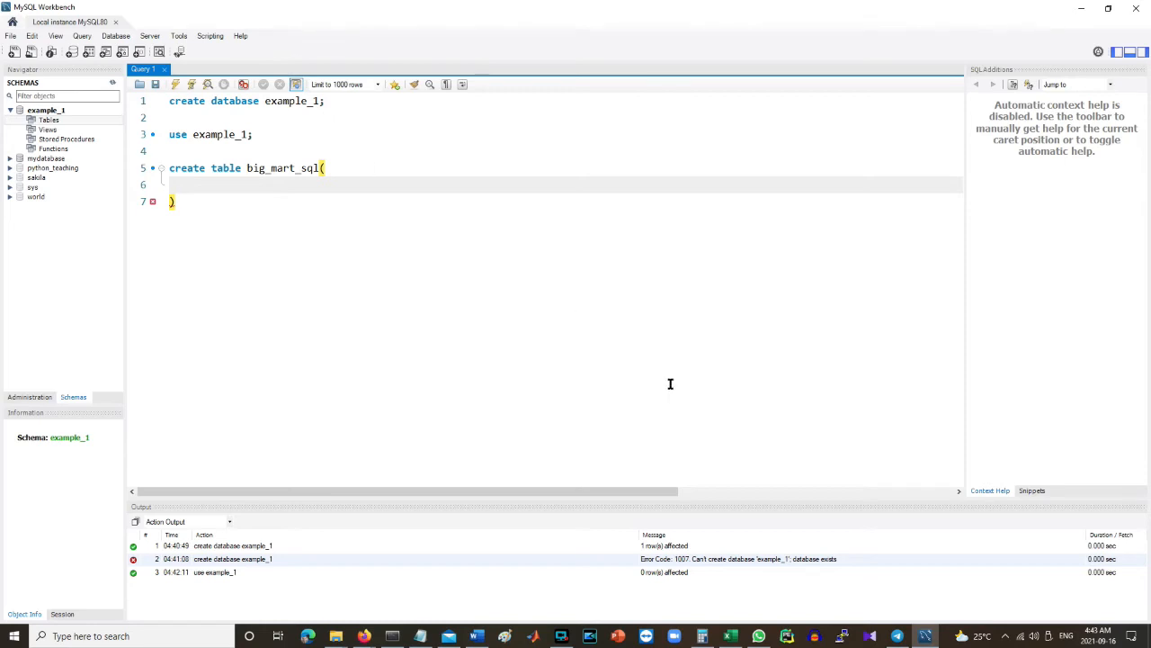
Switch to Big_mart_dataset.csv in Excel and examine the header names, such as Item_Identifier, Item_Weight and Item_Fat_Content, and the Item_Identifier values.
click(731, 636)
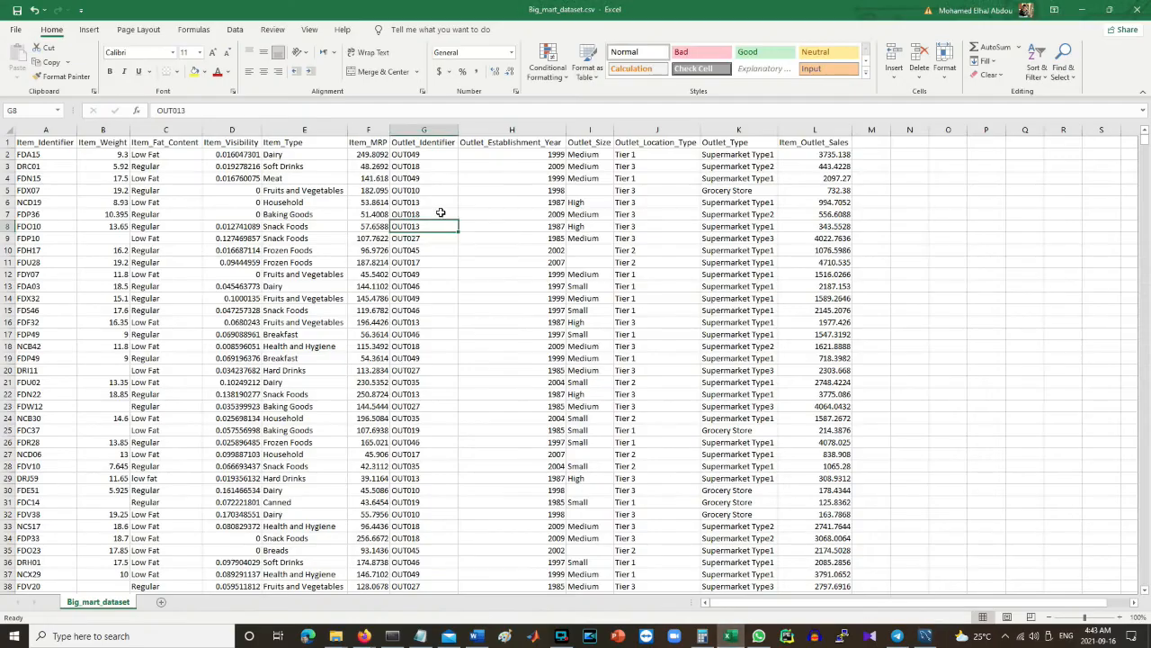
click(89, 167)
click(57, 154)
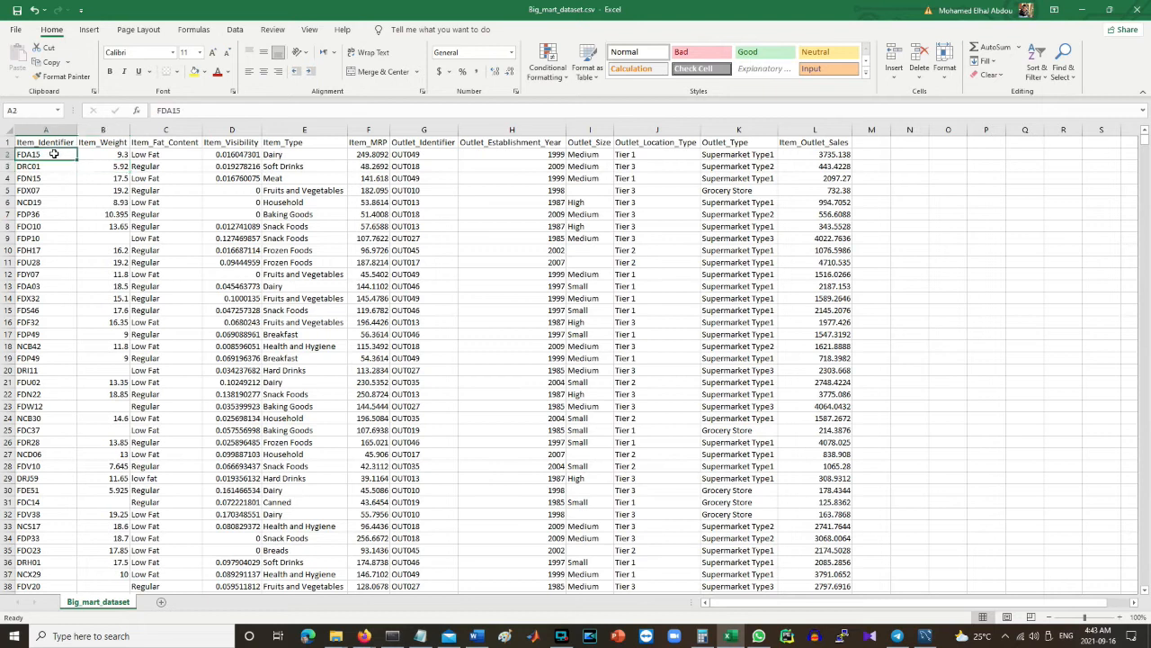
click(54, 141)
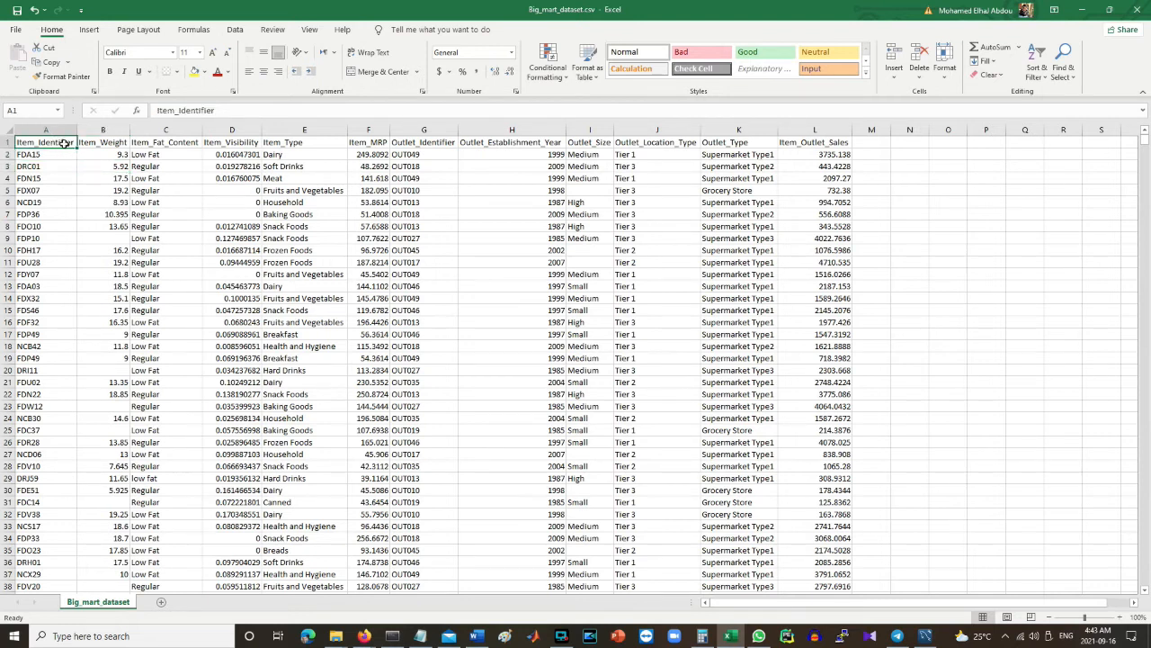
click(108, 143)
click(56, 144)
click(90, 144)
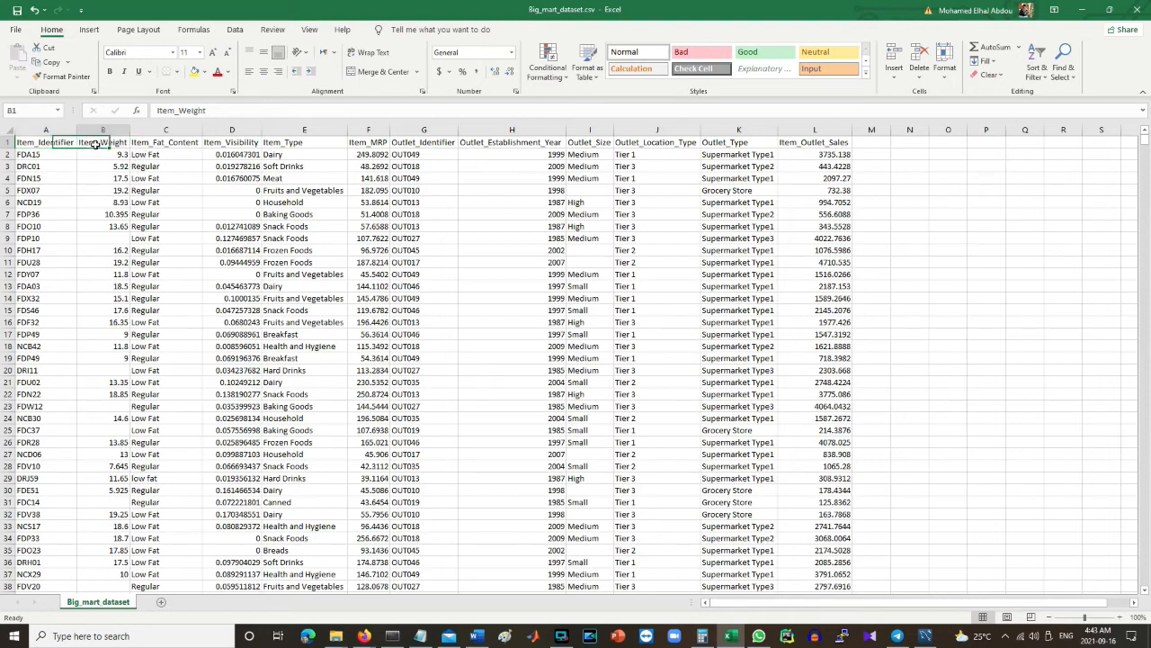
click(162, 145)
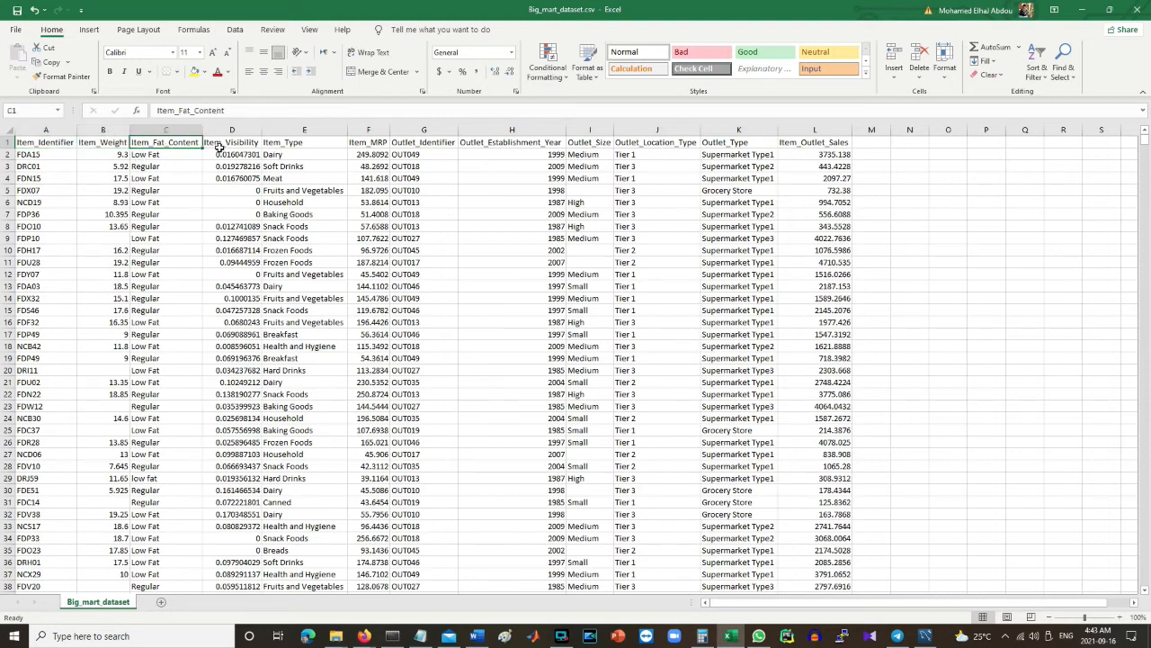
click(275, 145)
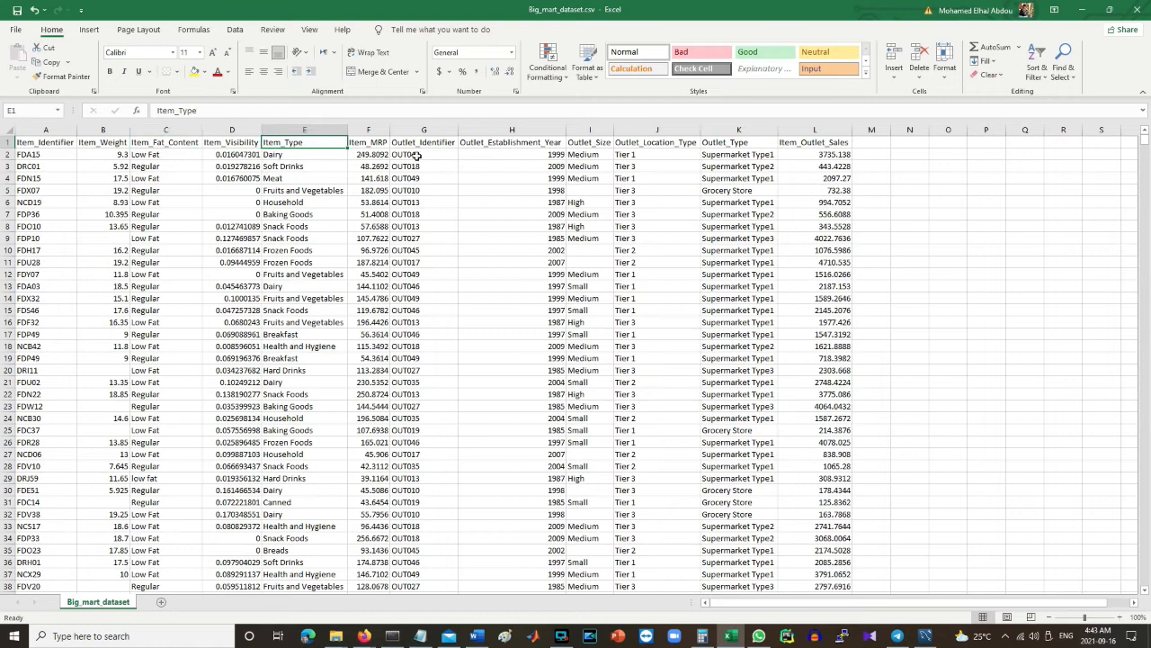
click(46, 155)
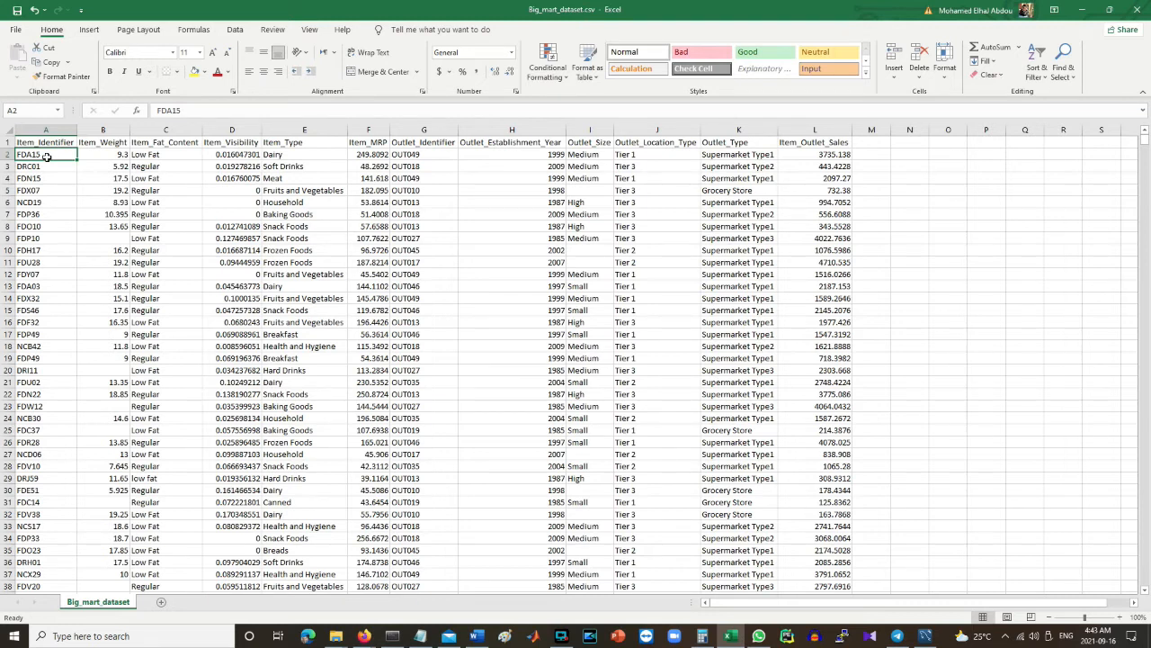
click(57, 210)
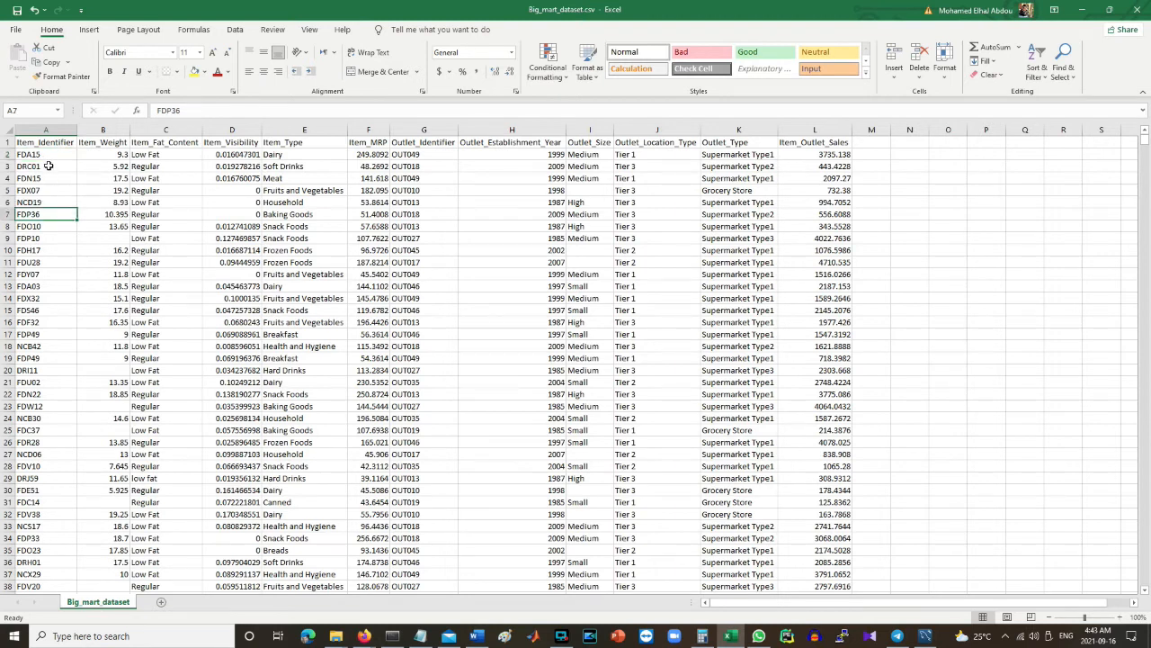
click(58, 167)
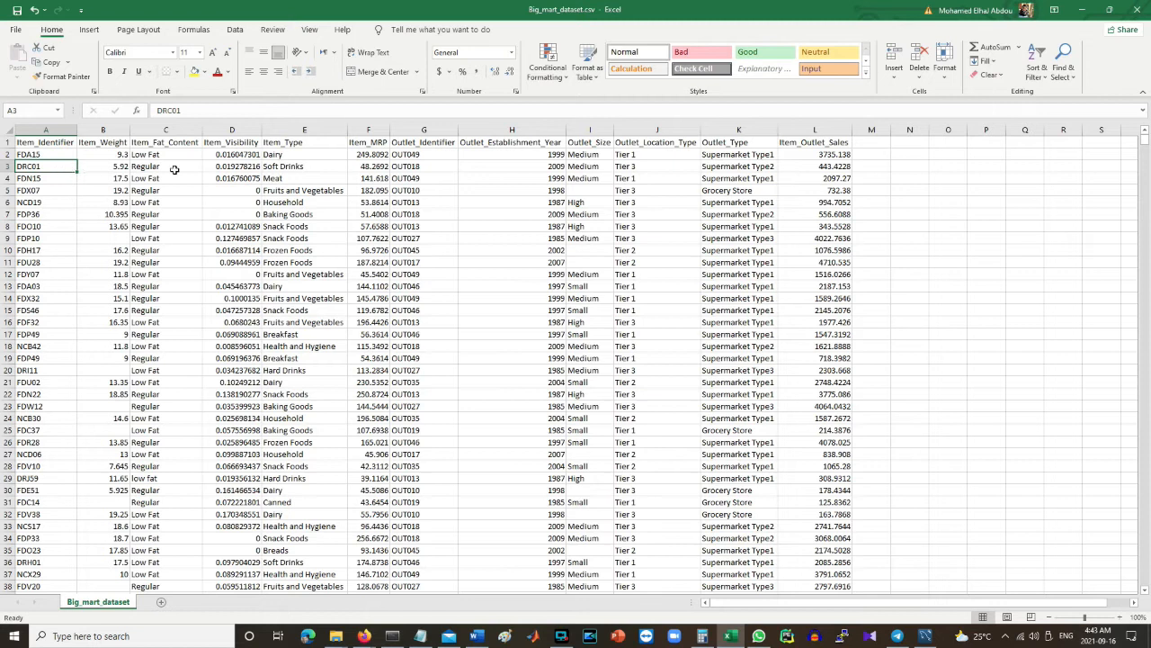
Return to MySQL Workbench and enter Item_Identifier as the first column name on line 6.
click(1085, 11)
click(337, 185)
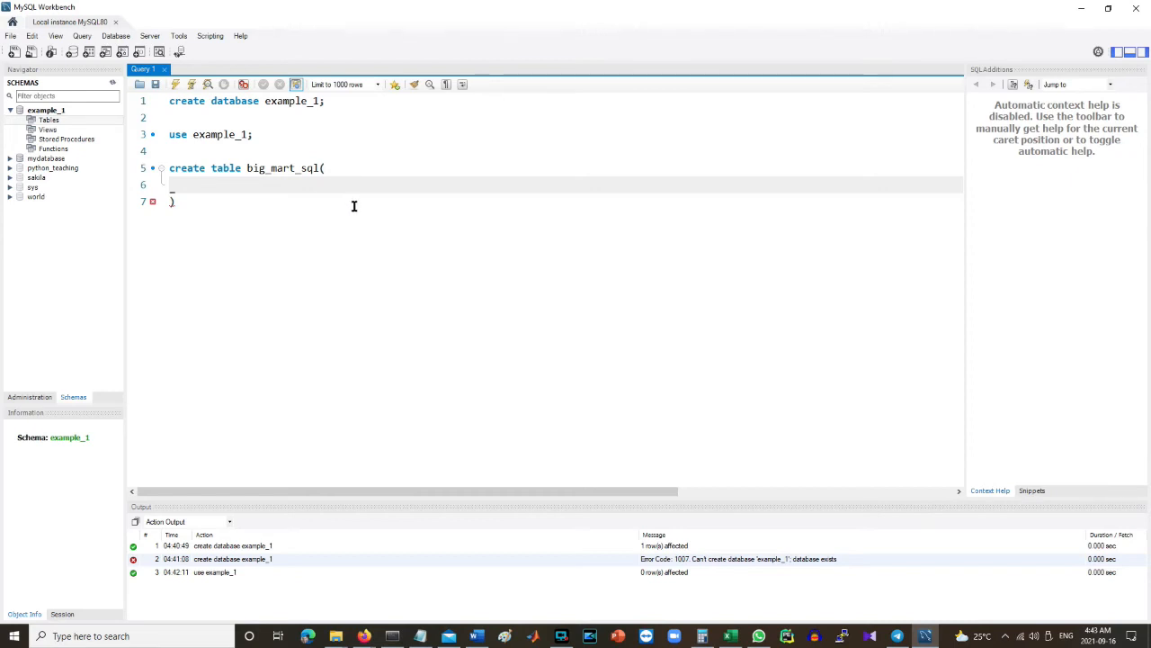
text(Iteem)
key(BackSpace)
key(BackSpace)
text(m)
key(alt+Tab)
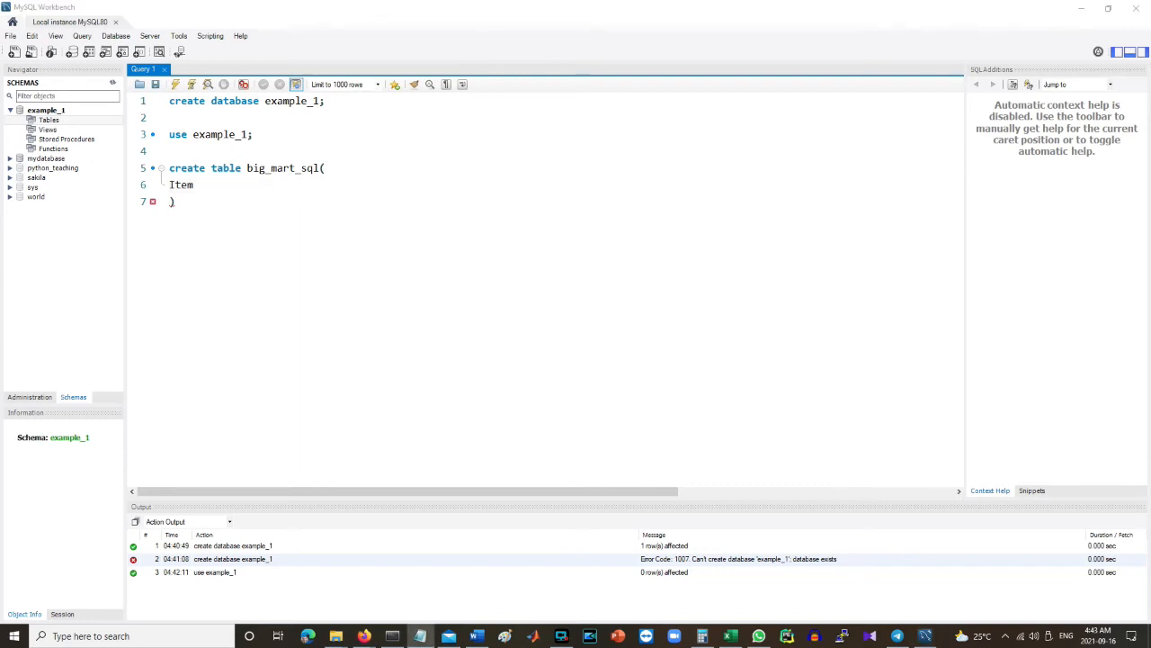
double_click(173, 186)
text(Item_Identifier)
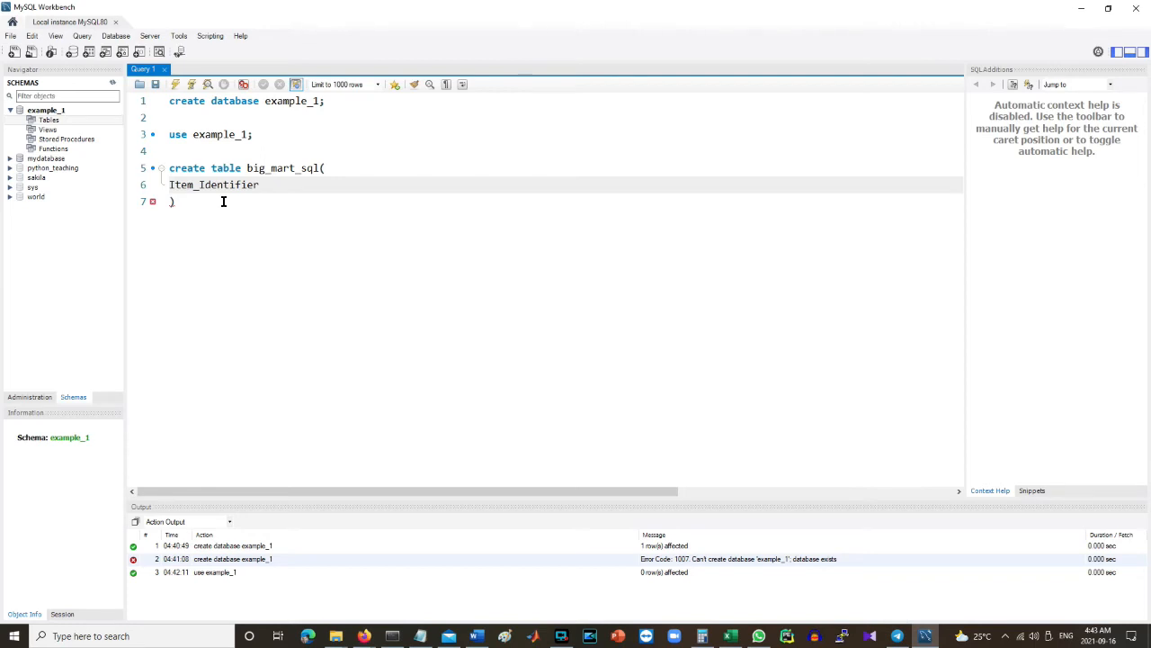
Check the Item_Identifier values in the Excel dataset and complete that column's definition as "Item_Identifier char(50)," in MySQL Workbench.
click(730, 636)
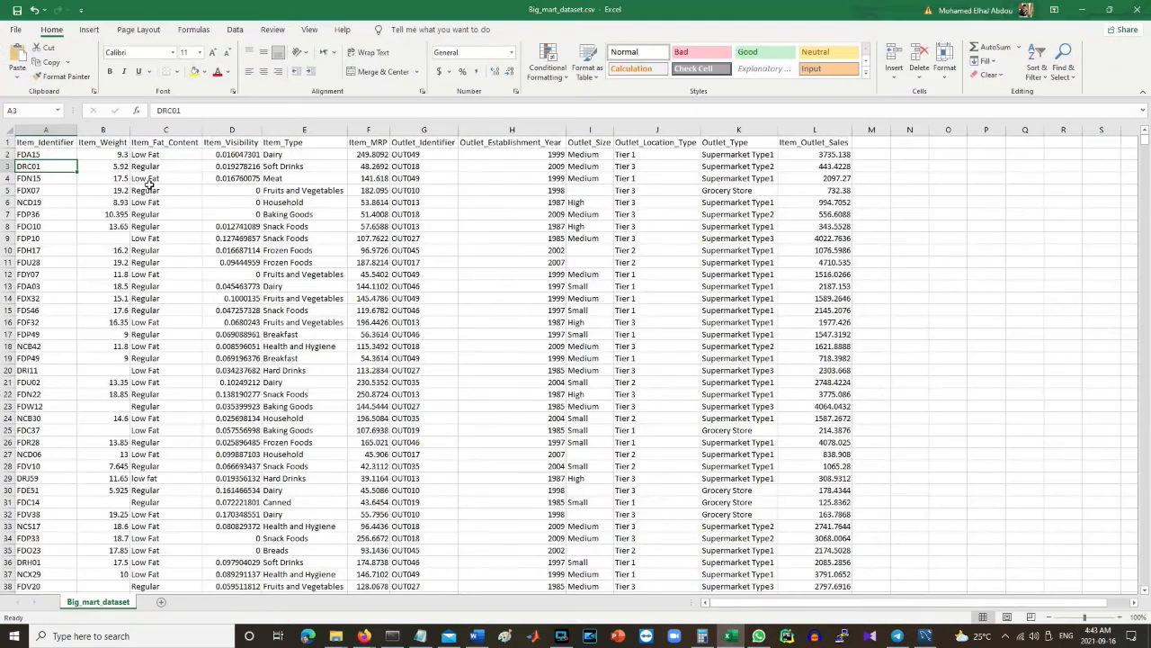
click(32, 154)
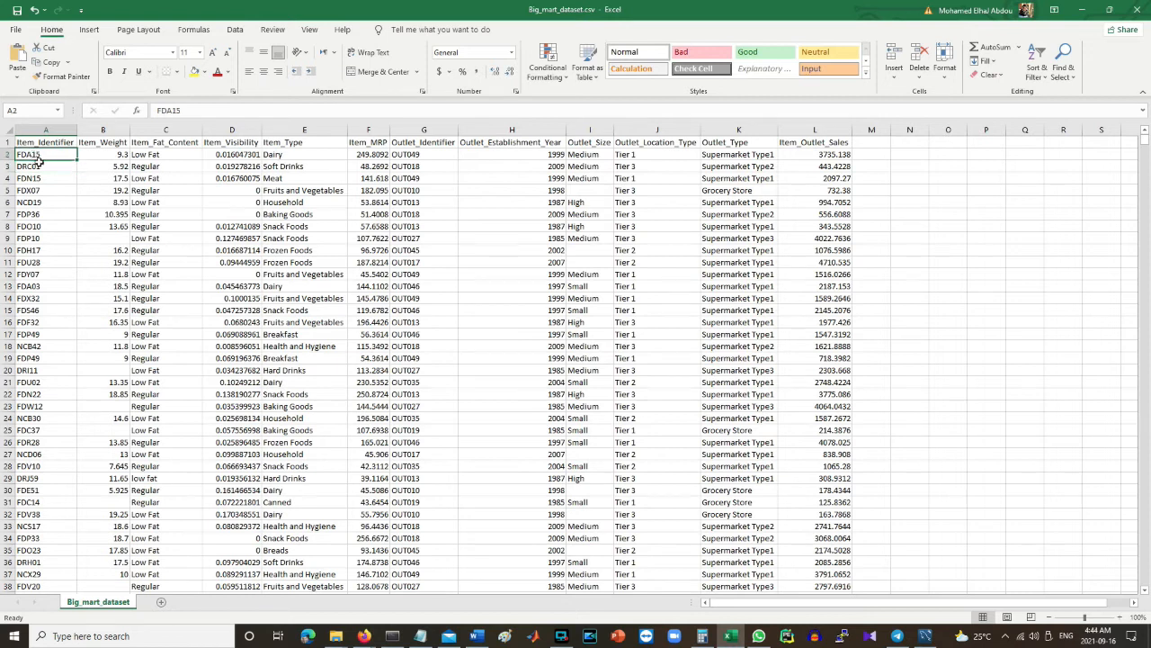
click(1082, 9)
text(cahr)
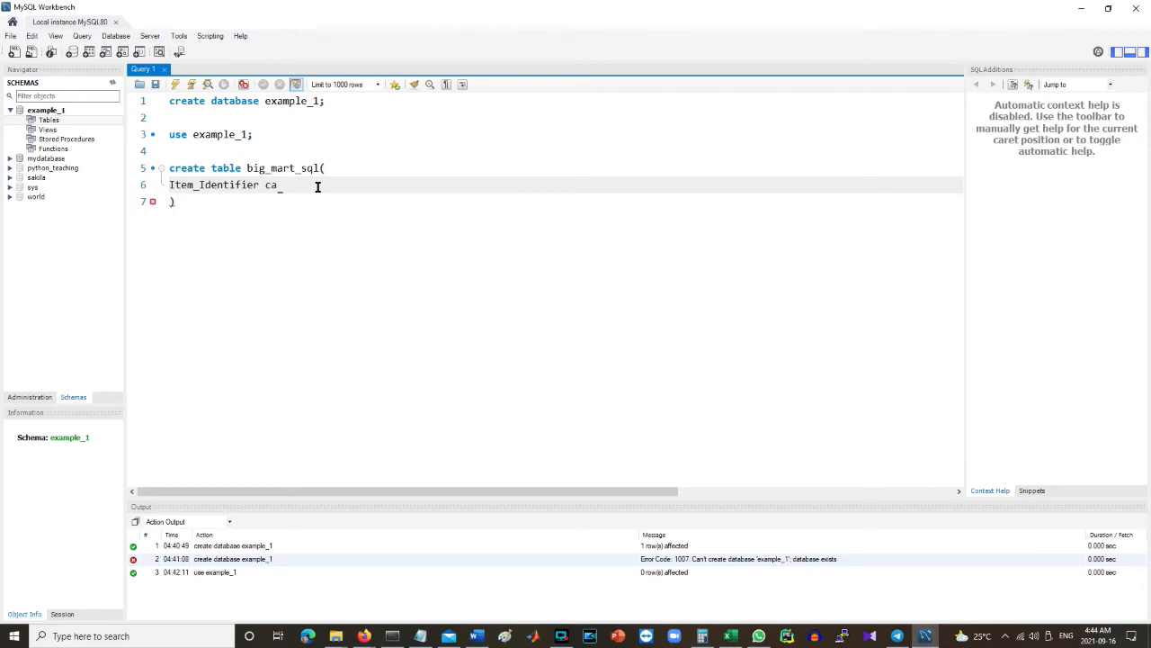
key(BackSpace)
key(BackSpace)
text(har(50))
key(Return)
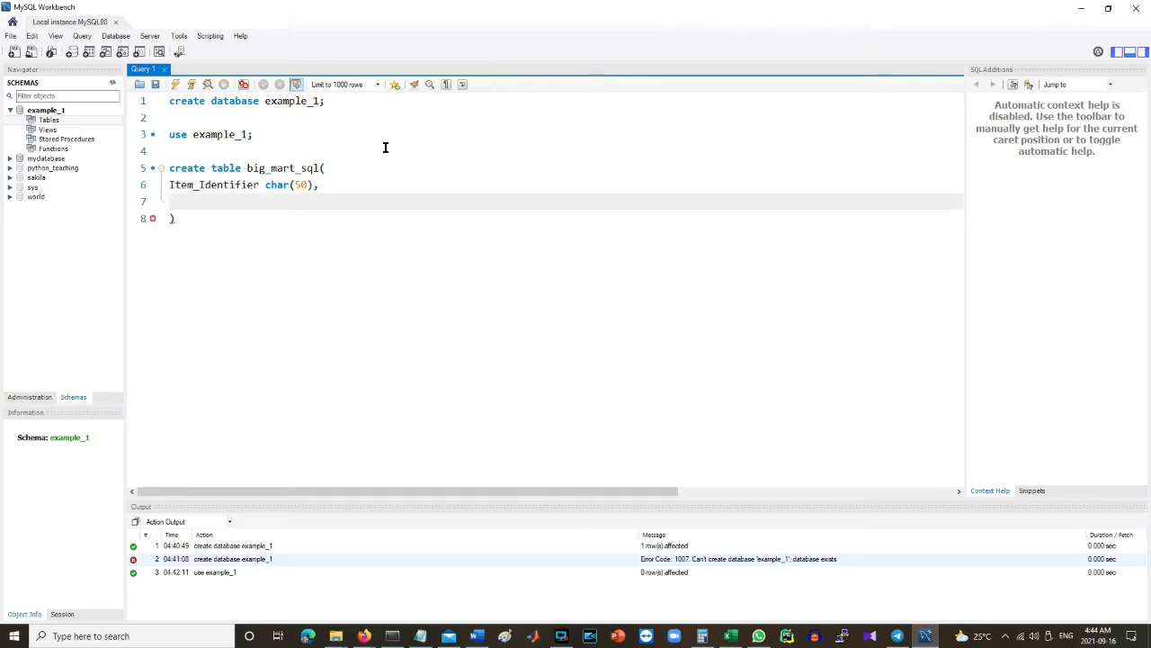
Add "Item_Weight double," on line 7 with a blank line below it, and check the Item_Weight values in the Excel dataset.
key(Return)
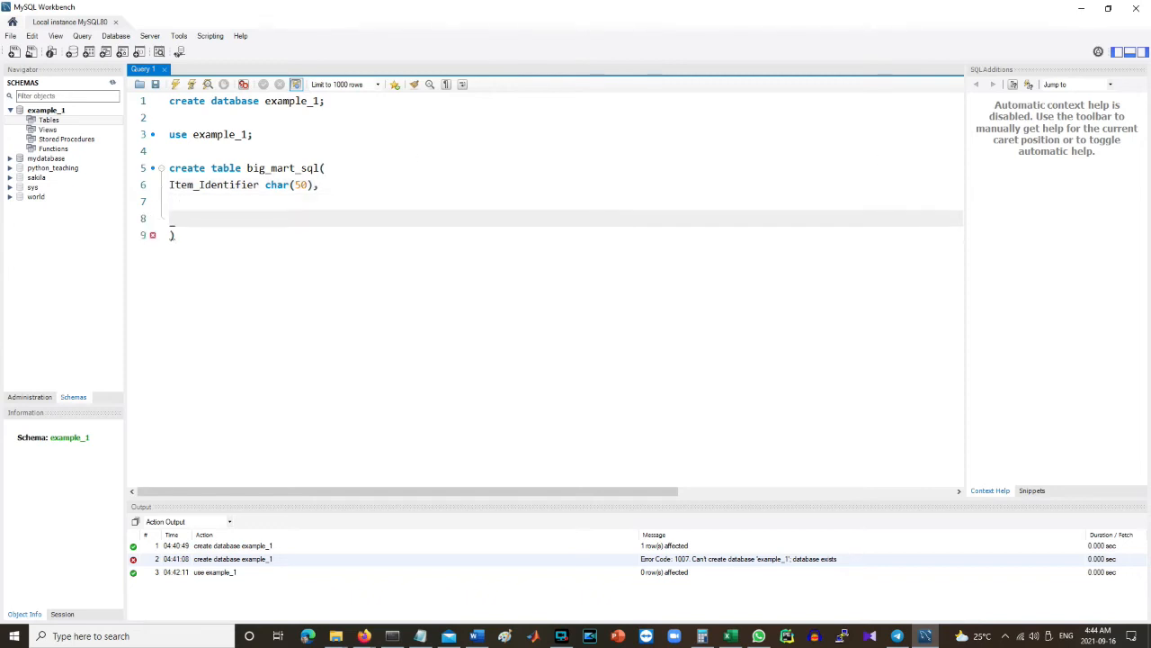
key(alt+Tab)
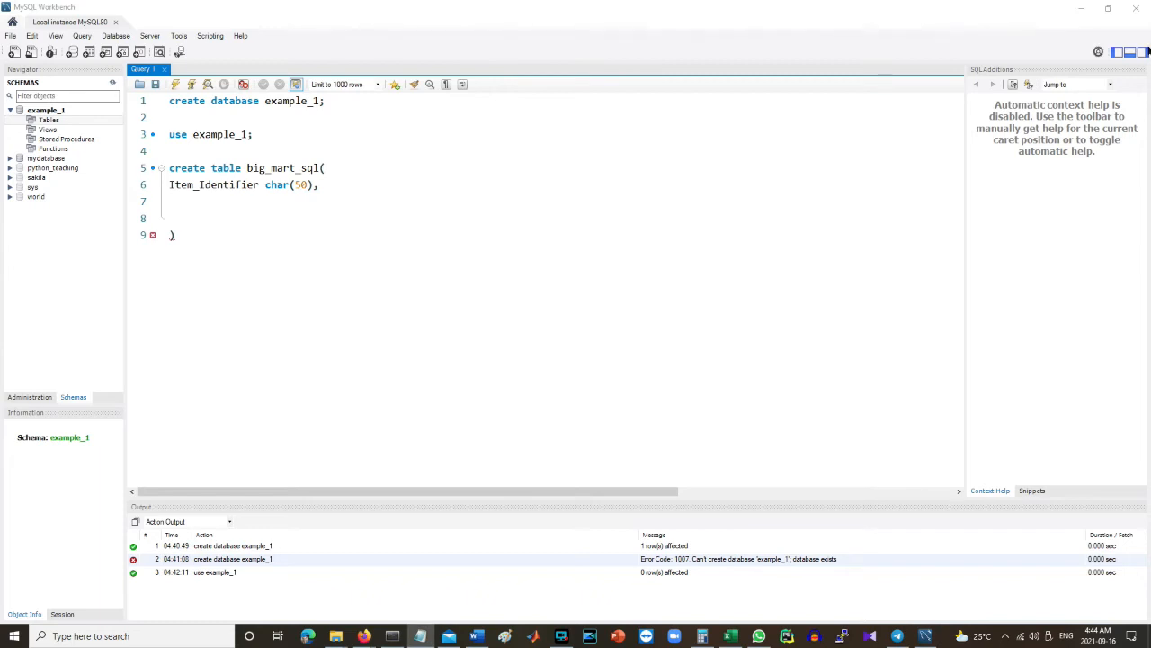
click(175, 204)
text(Item_Weight double,)
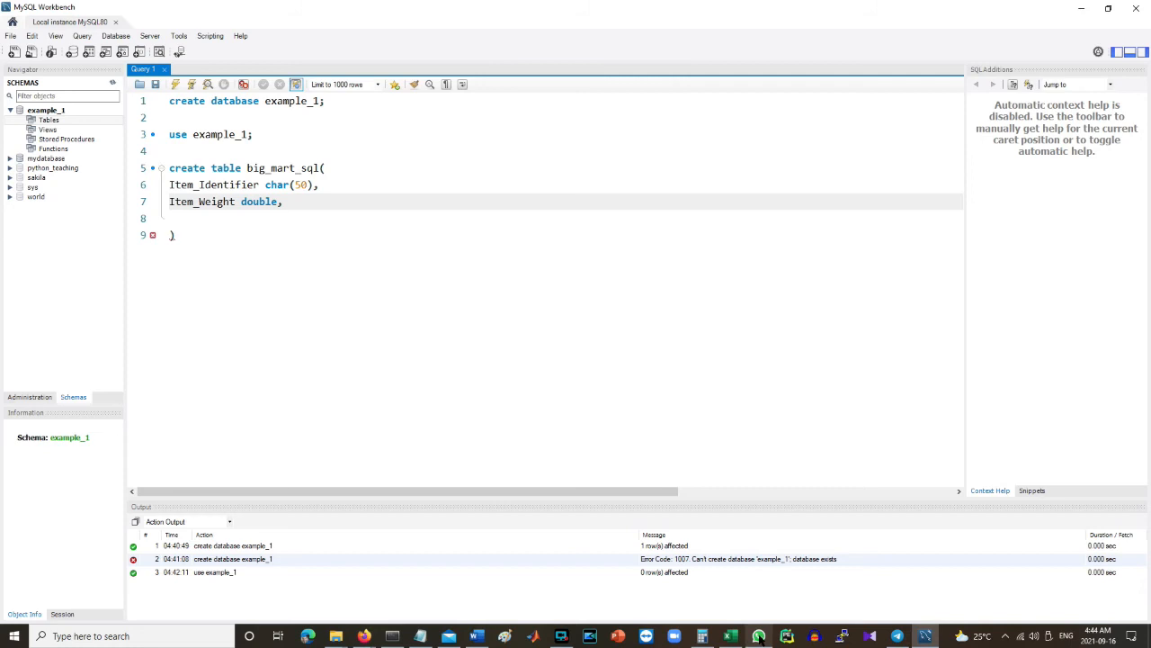
click(730, 636)
click(117, 164)
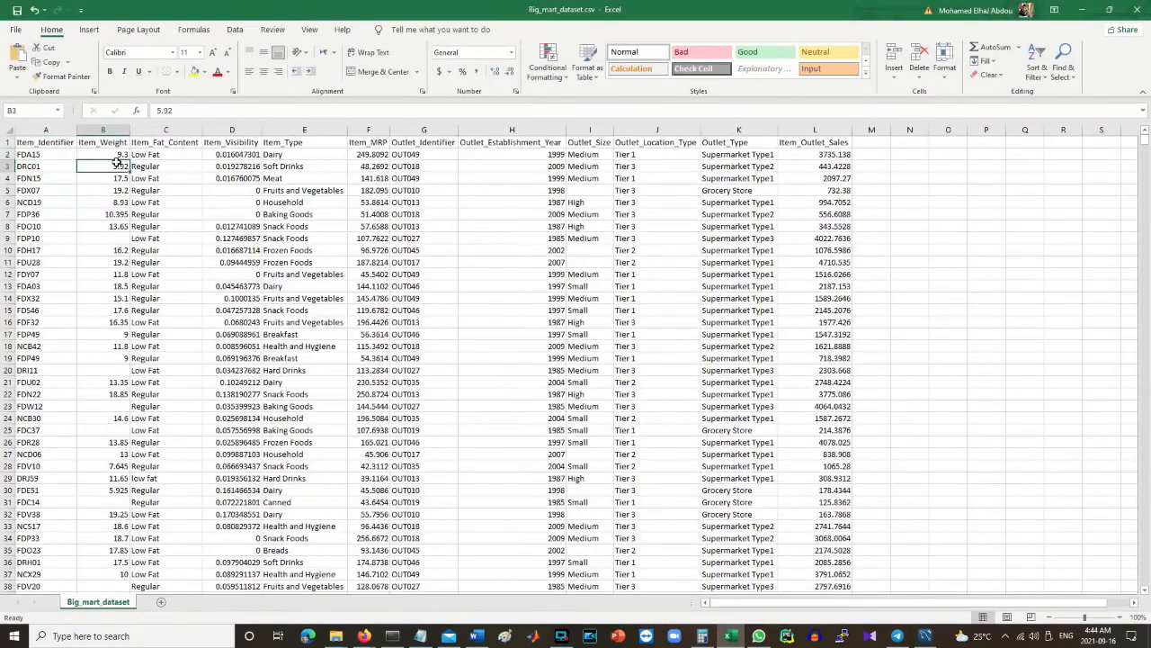
click(1084, 9)
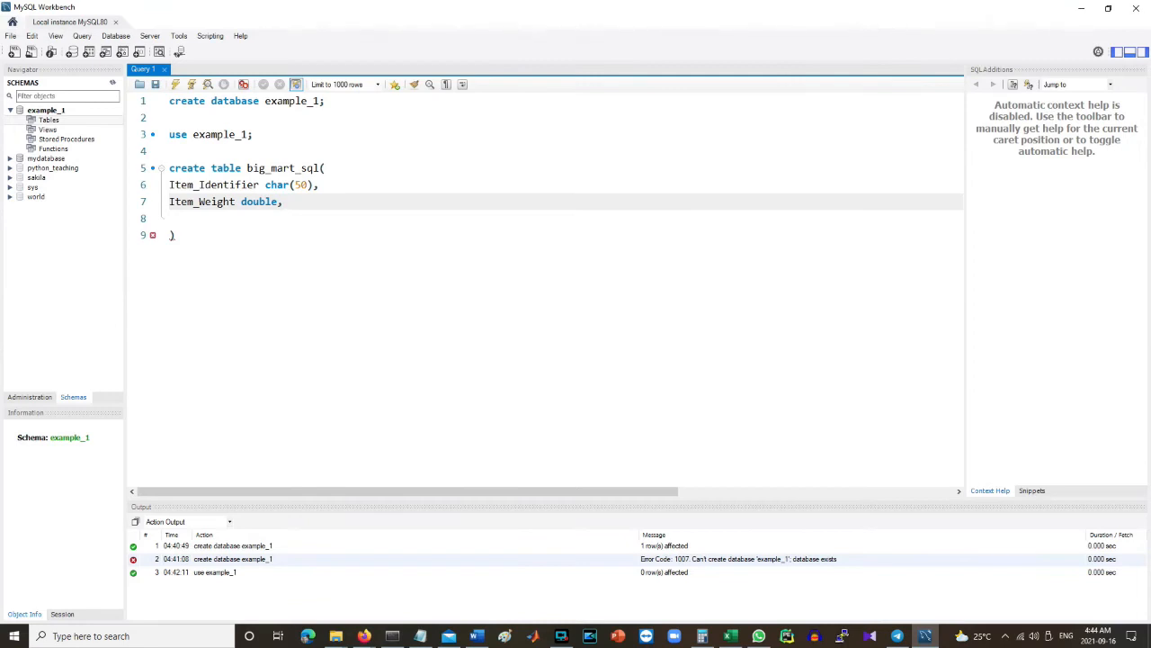
Add the column definition "Item_Fat_Content char (100)," on line 8 of the create table statement.
click(420, 636)
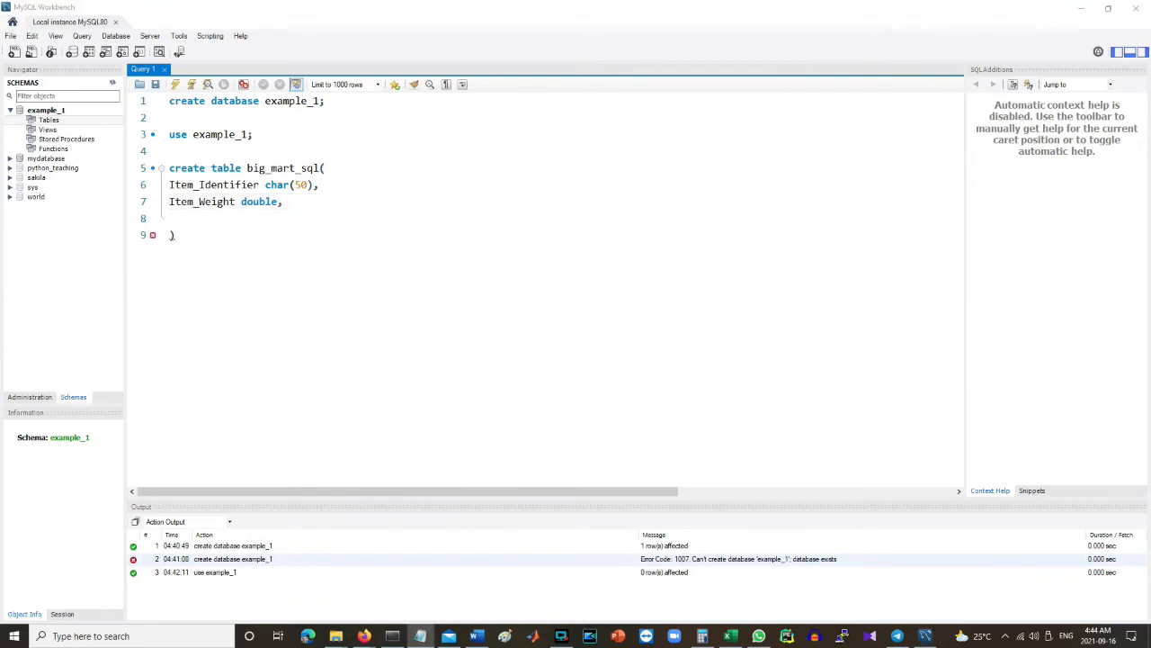
click(288, 214)
text(Item_Fat_Content char (100),)
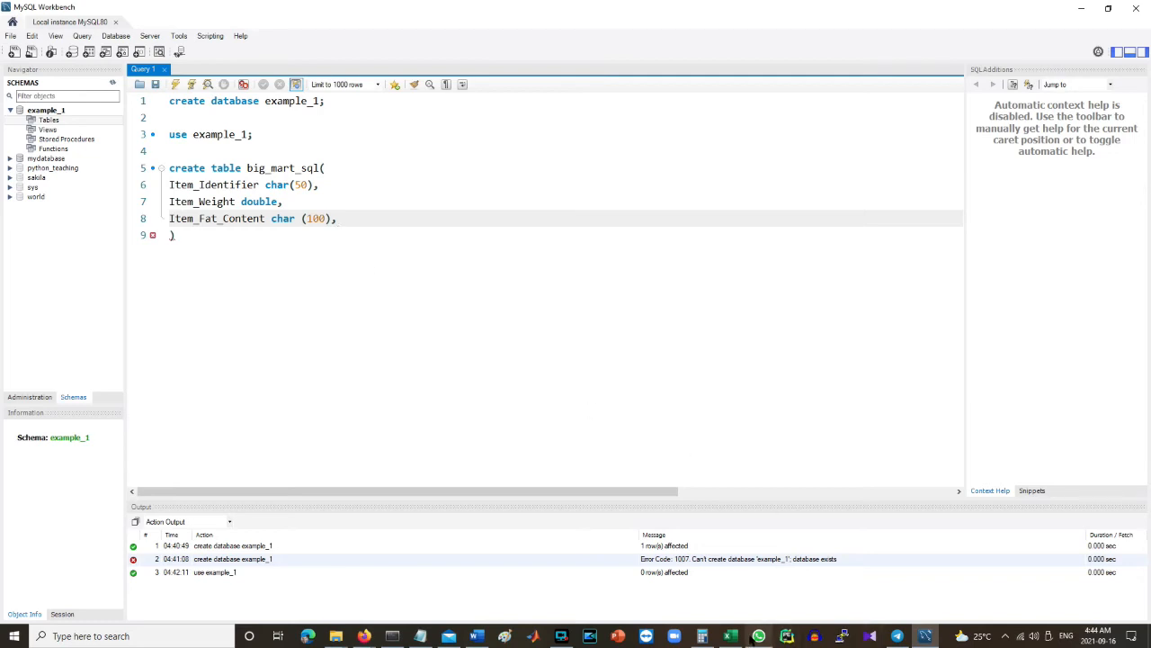
Switch to the Excel dataset, examine the values of each column from Item_Fat_Content through Item_Outlet_Sales, and return to MySQL Workbench.
click(730, 634)
click(154, 156)
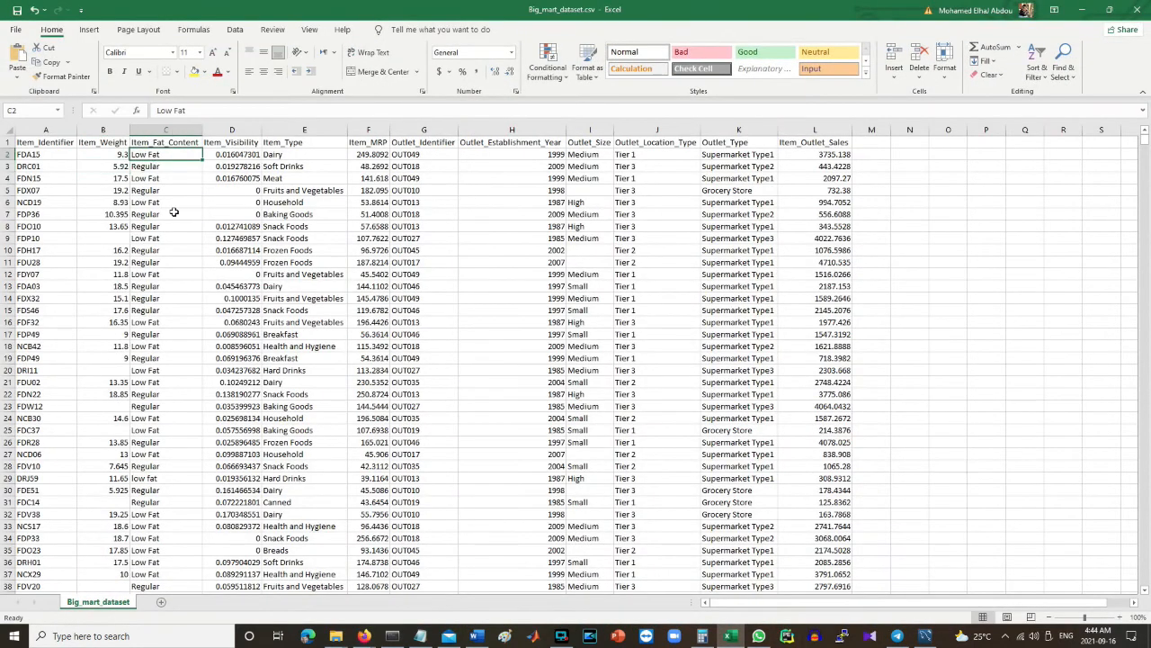
click(228, 162)
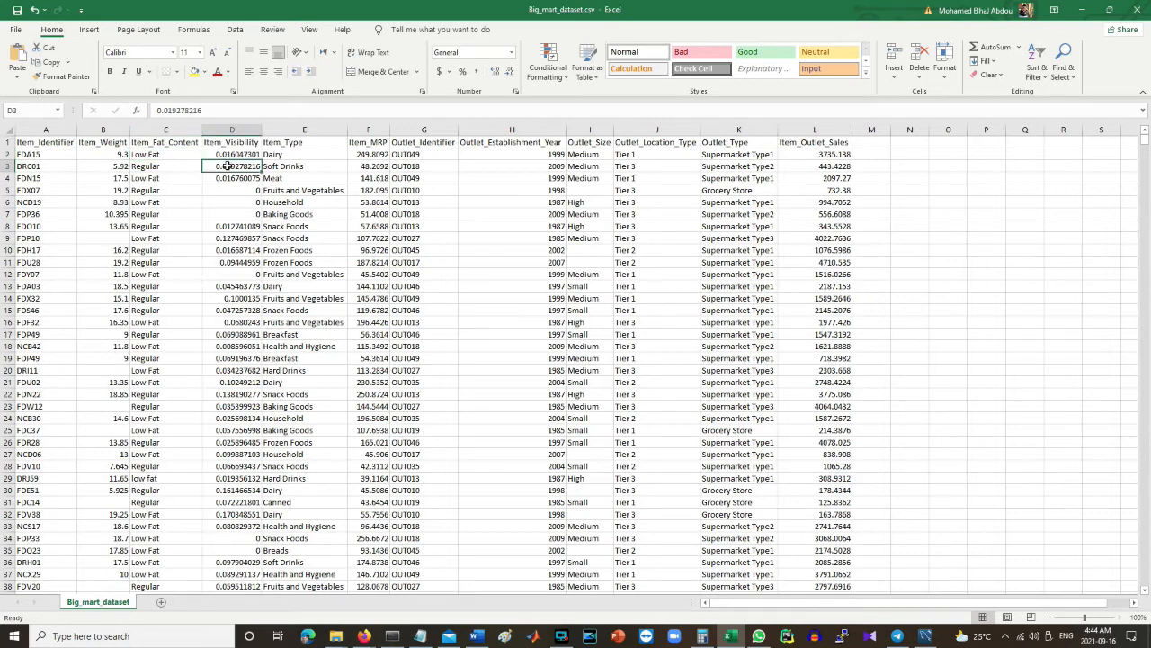
click(293, 156)
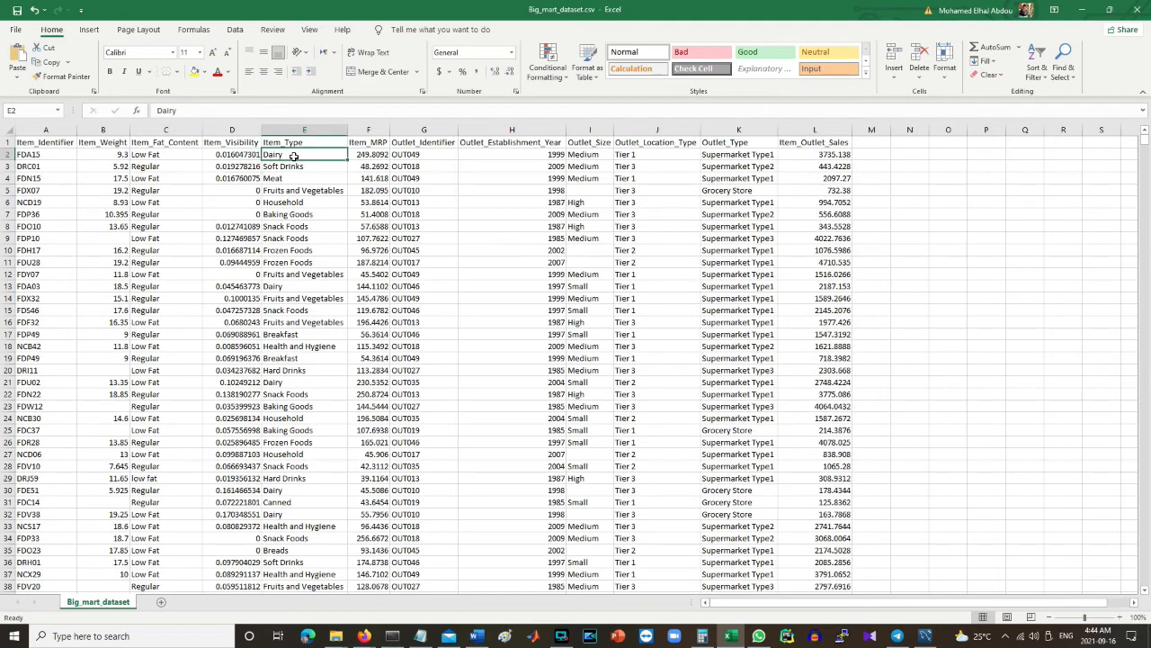
click(378, 157)
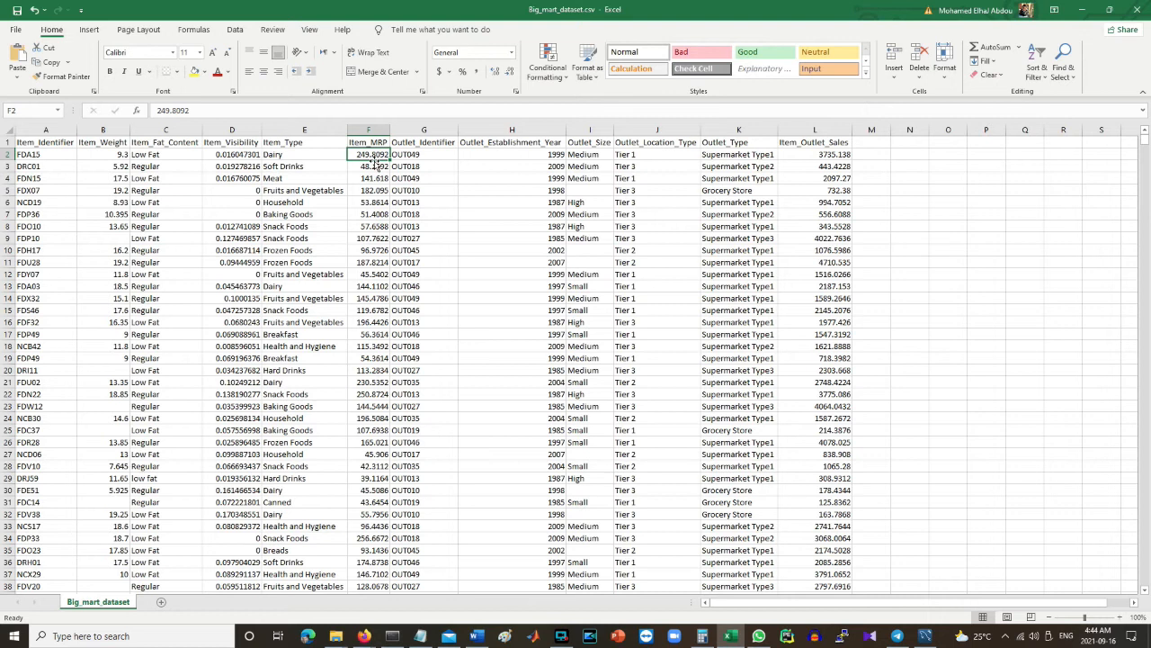
click(421, 157)
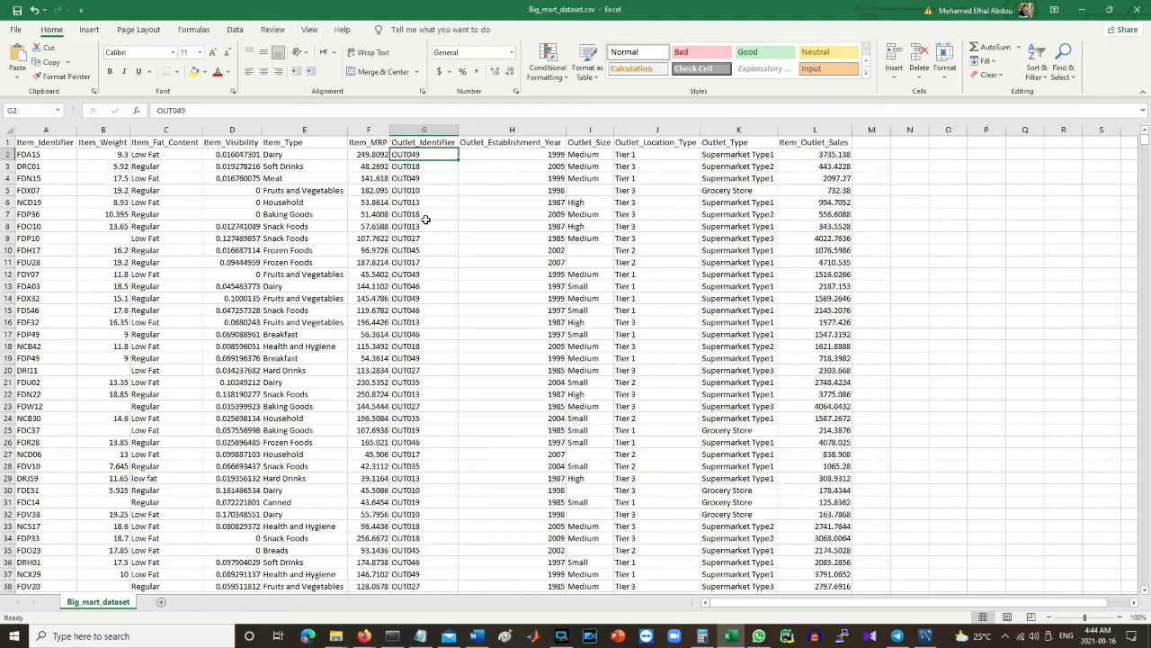
click(488, 168)
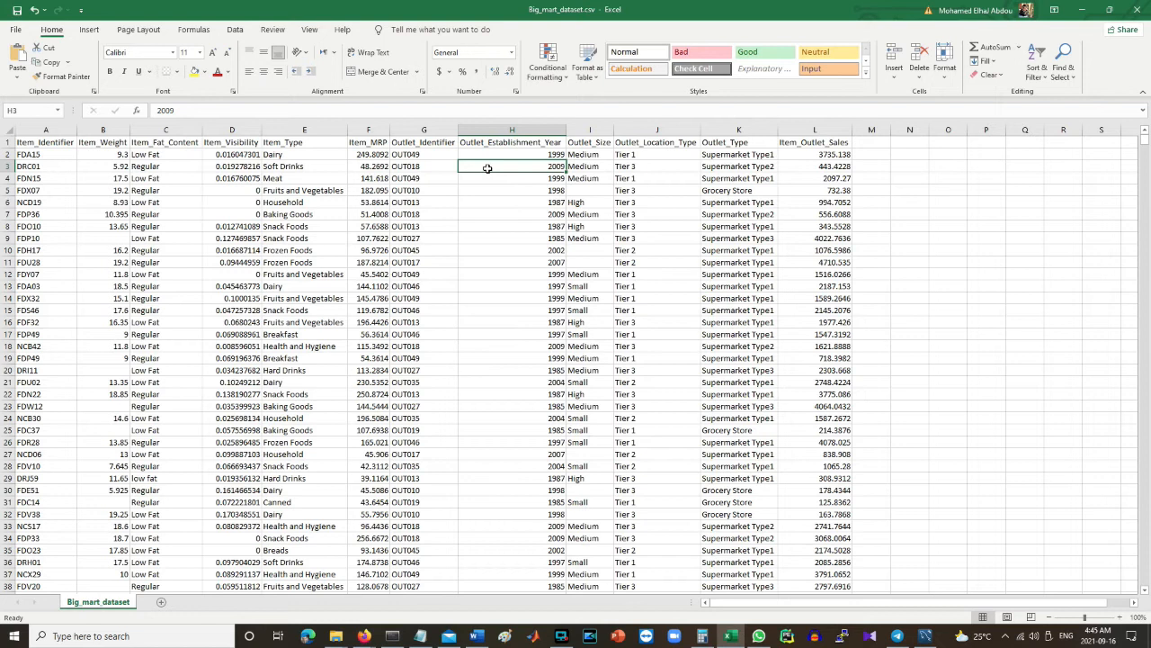
click(577, 155)
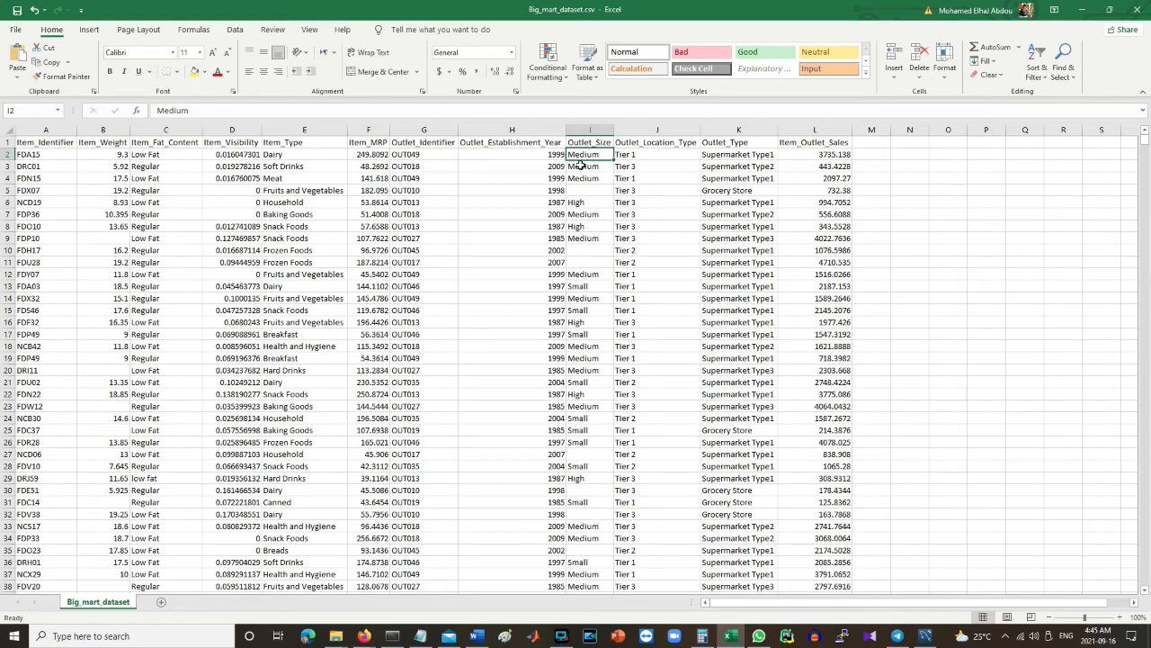
click(642, 177)
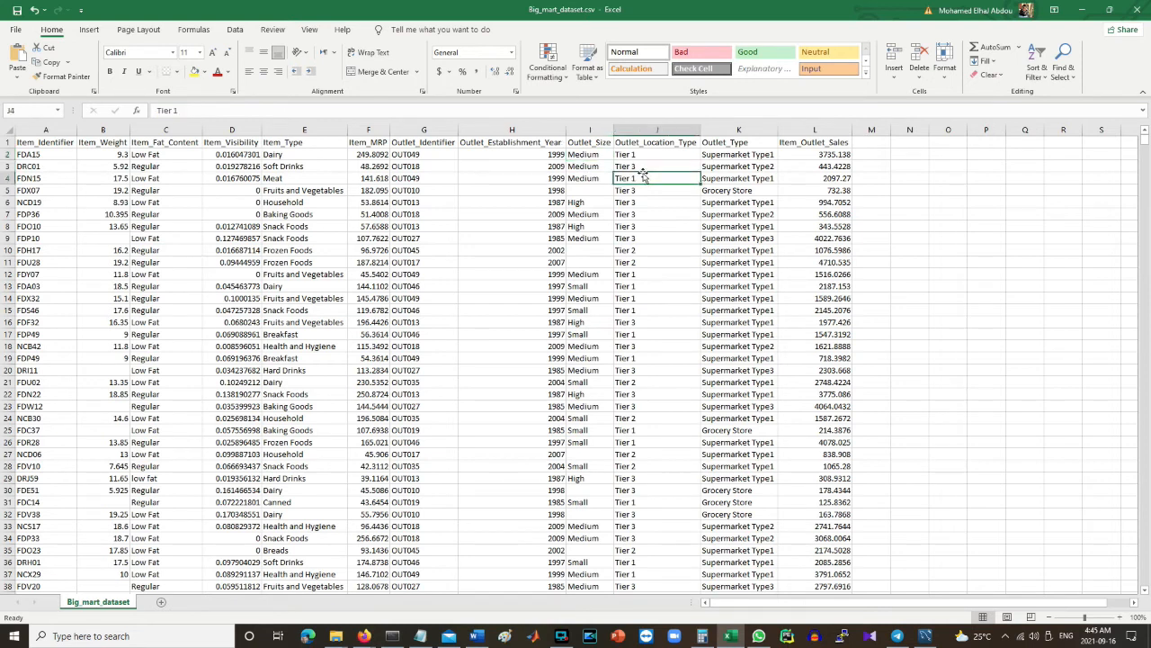
click(736, 162)
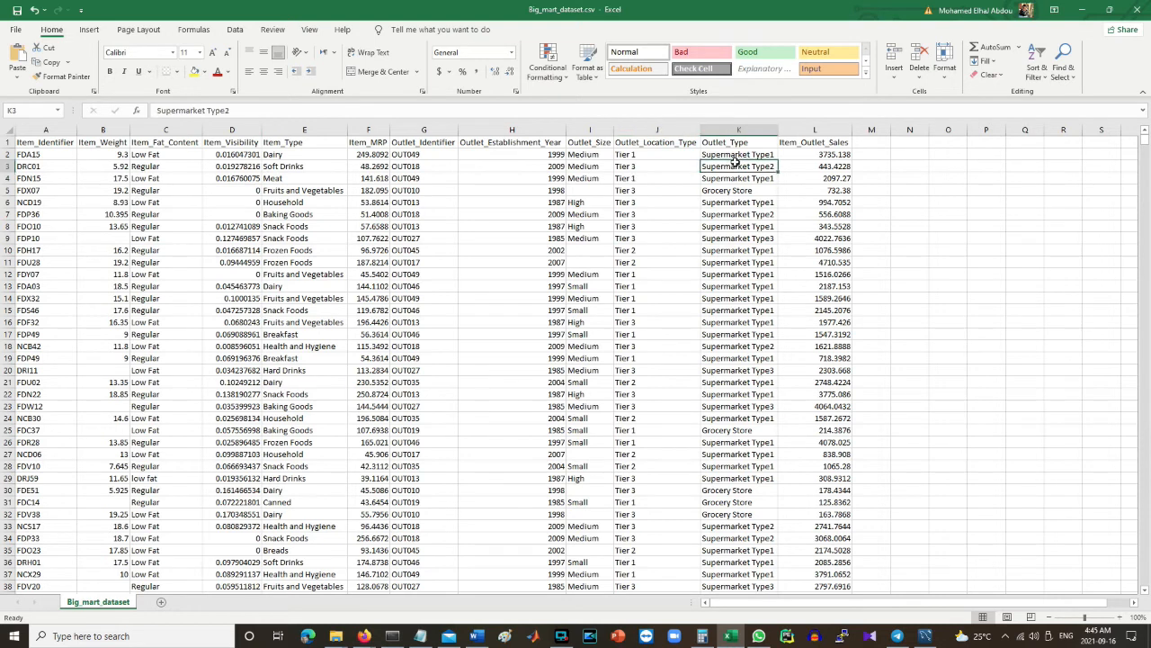
click(815, 159)
click(1079, 12)
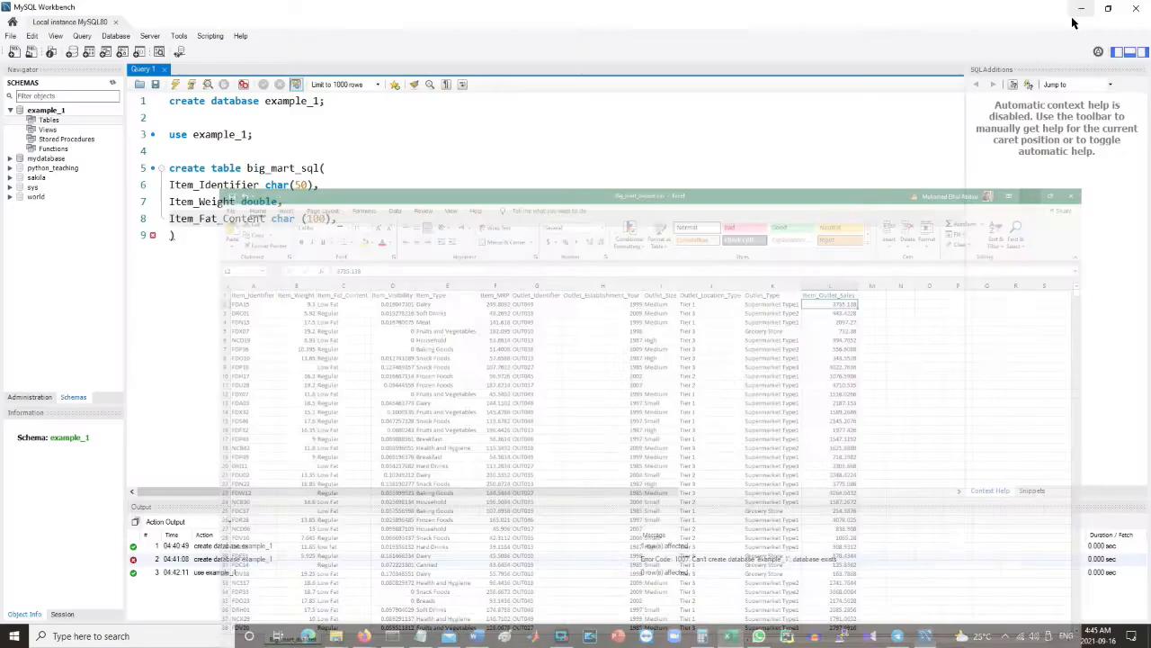
Add the remaining columns from line 9: Item_Visibility, Item_MRP, Outlet_Establishment_Year, Item_Outlet_Sales as double; Item_Type, Outlet_Identifier, Outlet_Size, Outlet_Location_Type, Outlet_Type as char (100), ending with ");".
key(Return)
key(Return)
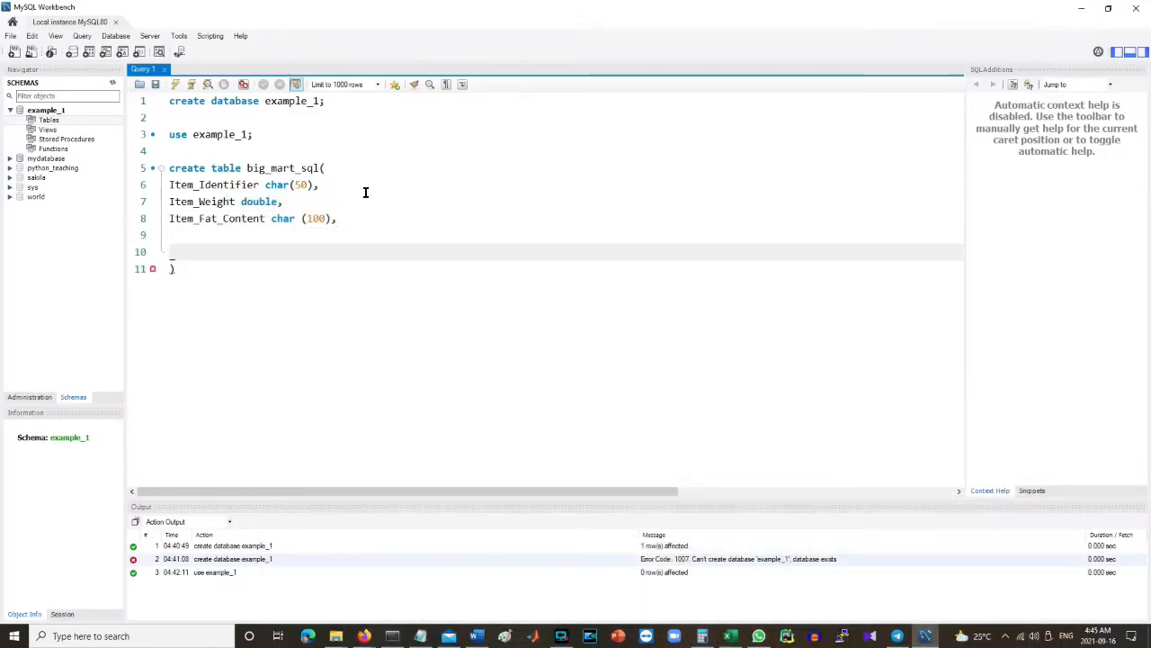
key(BackSpace)
key(BackSpace)
key(Return)
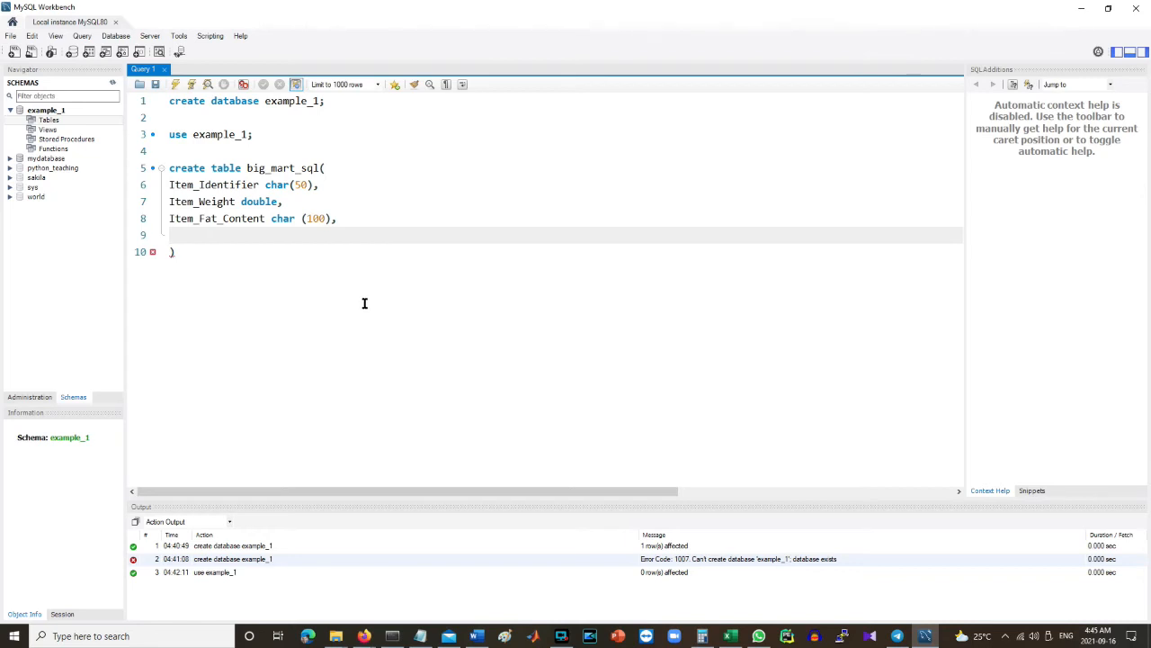
key(alt+Tab)
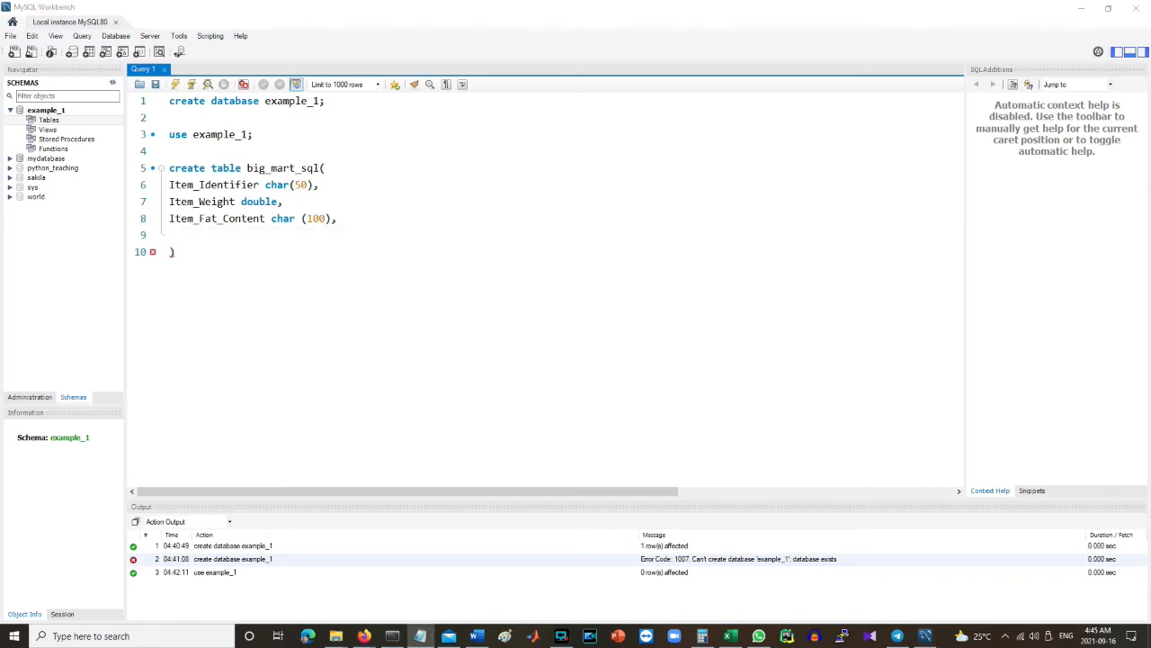
click(185, 235)
text(Item_Visibility double,  	Item_Type	char (100),  	Item_MRP	double,  	Outlet_Identifier	char (100),  	Outlet_Establishment_Year	double,  	Outlet_Size char (100),  	Outlet_Location_Type	char (100),  	Outlet_Type char (100),  	Item_Outlet_Sales double);)
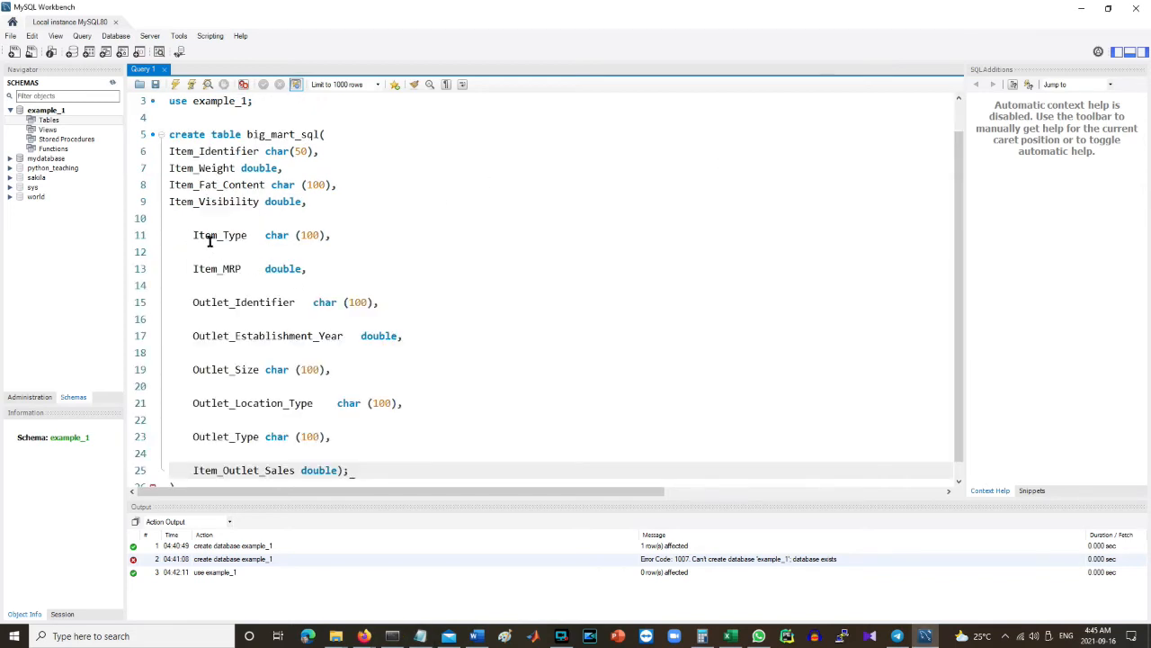
Insert a blank line above Item_Visibility and delete the leftover closing parenthesis and its line after "Item_Outlet_Sales double);".
click(347, 184)
key(Return)
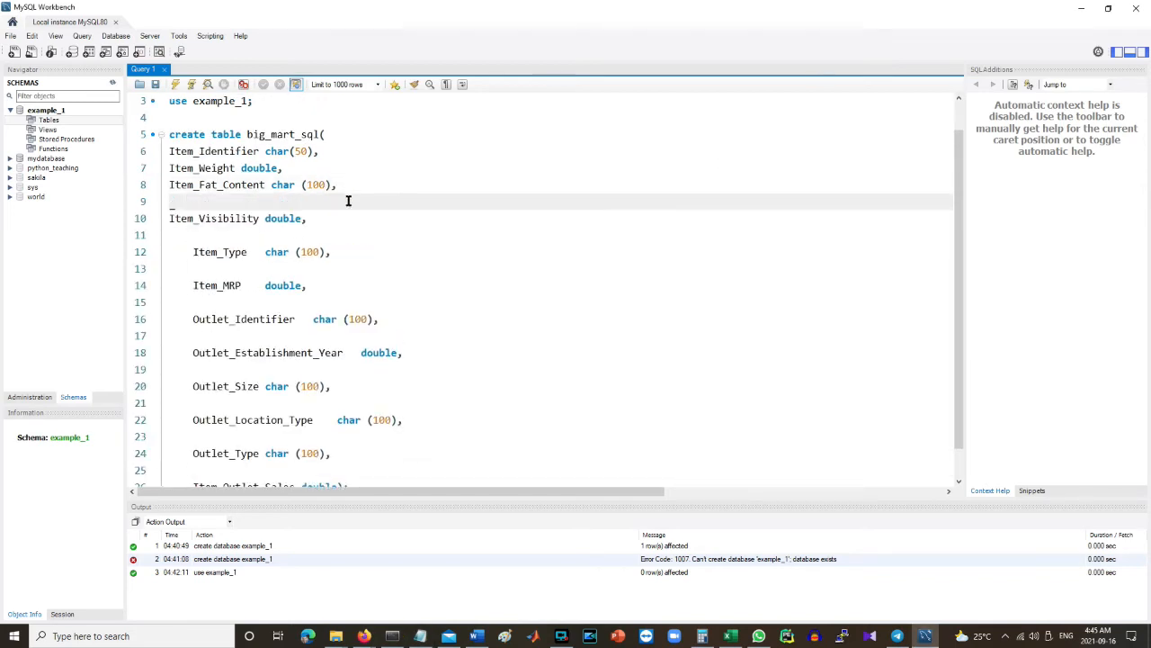
click(191, 252)
scroll(256, 285, down, 1)
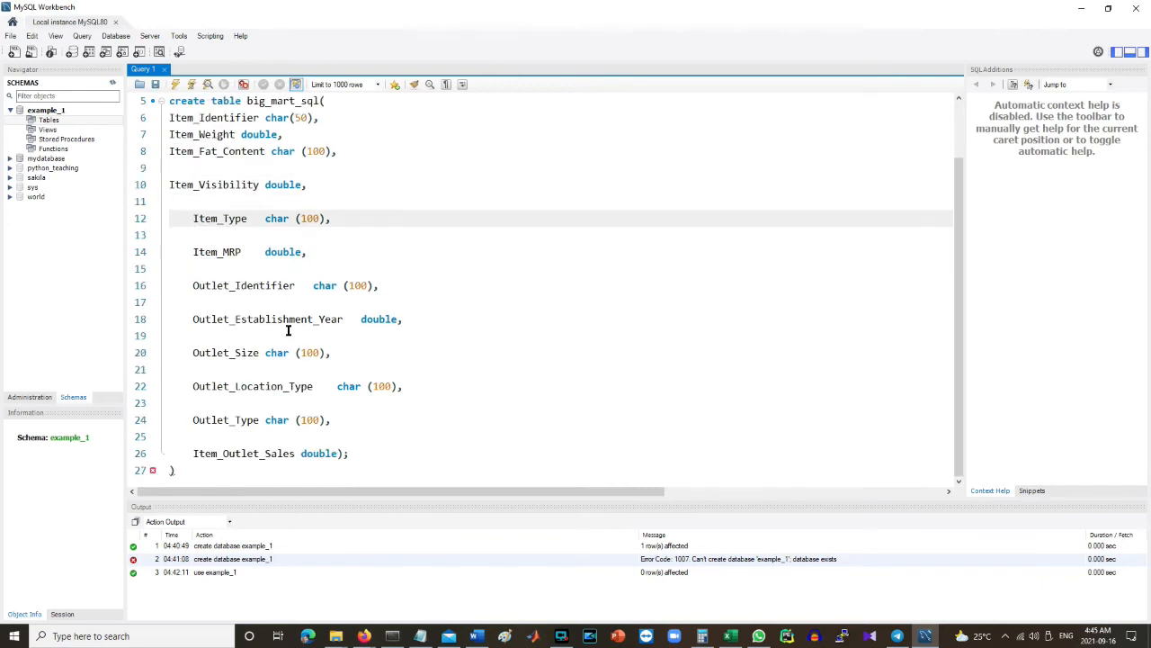
click(344, 454)
text(;)
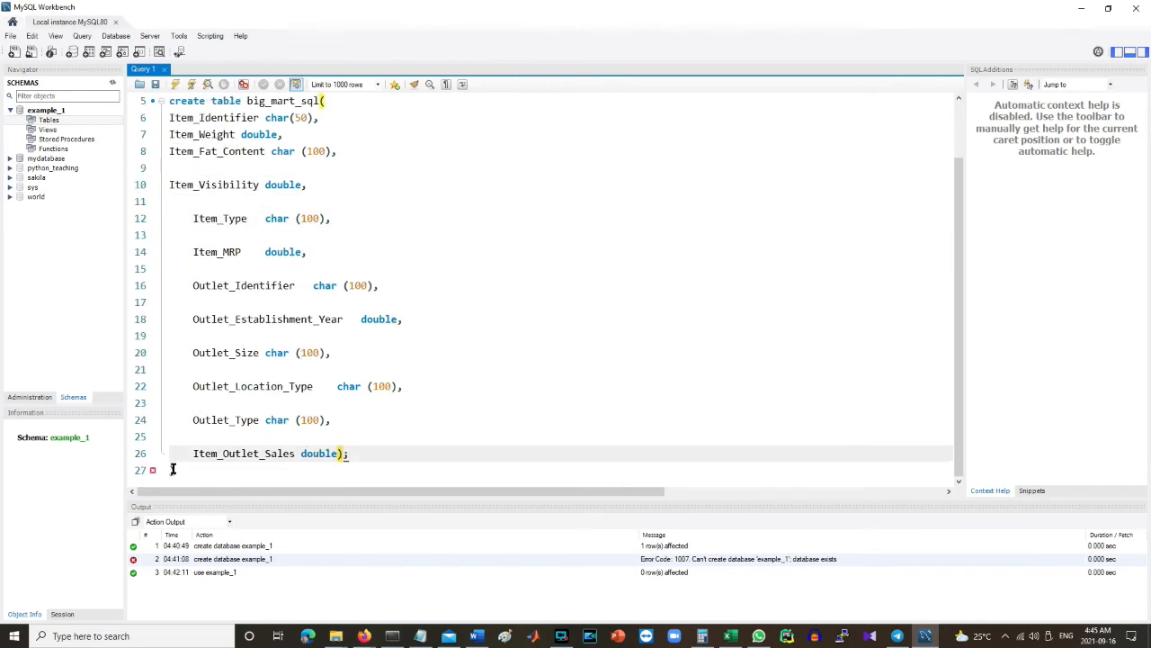
click(180, 469)
key(BackSpace)
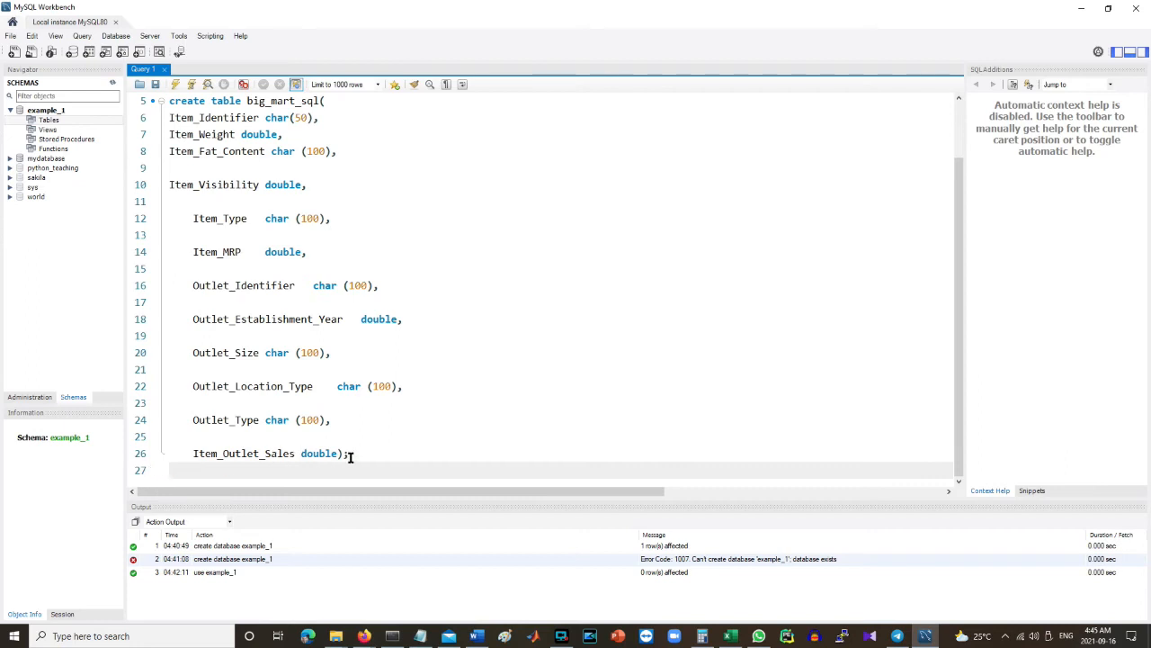
key(BackSpace)
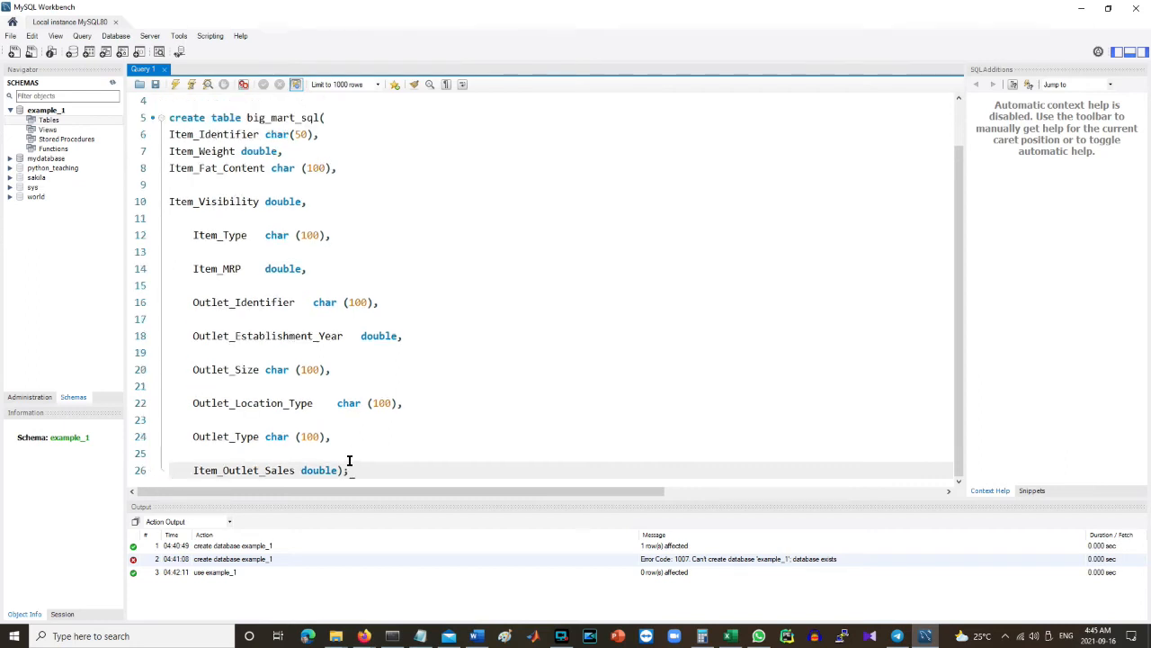
Insert blank lines above and below the Item_Identifier definition and below the Item_Weight definition.
click(337, 135)
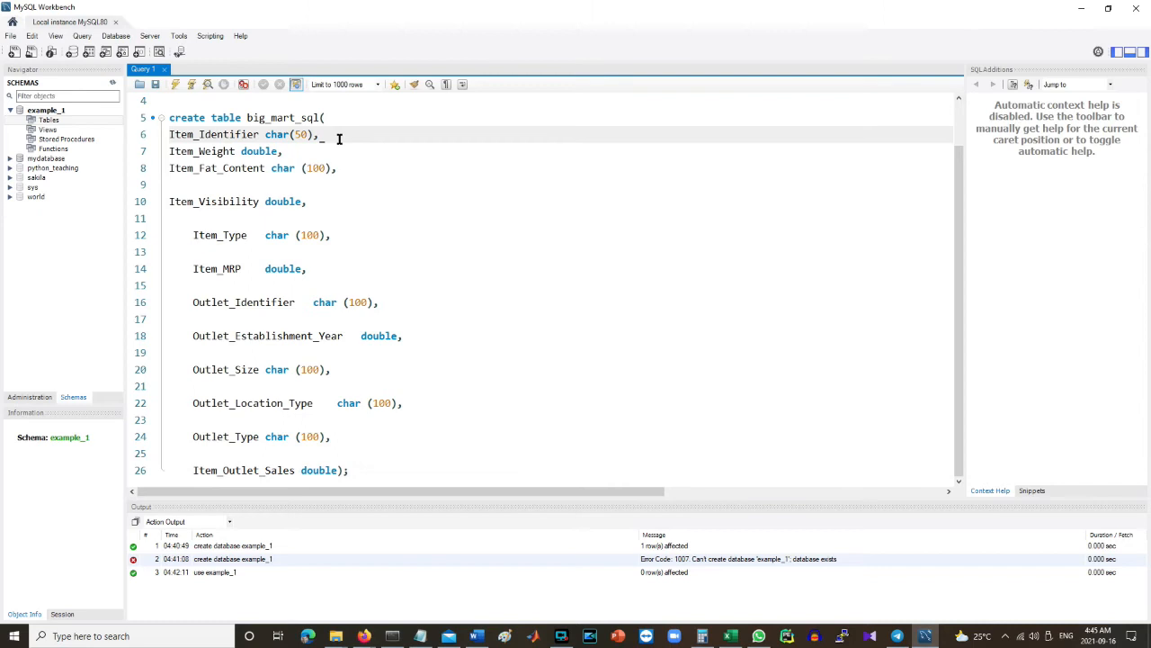
key(Return)
click(340, 118)
key(Return)
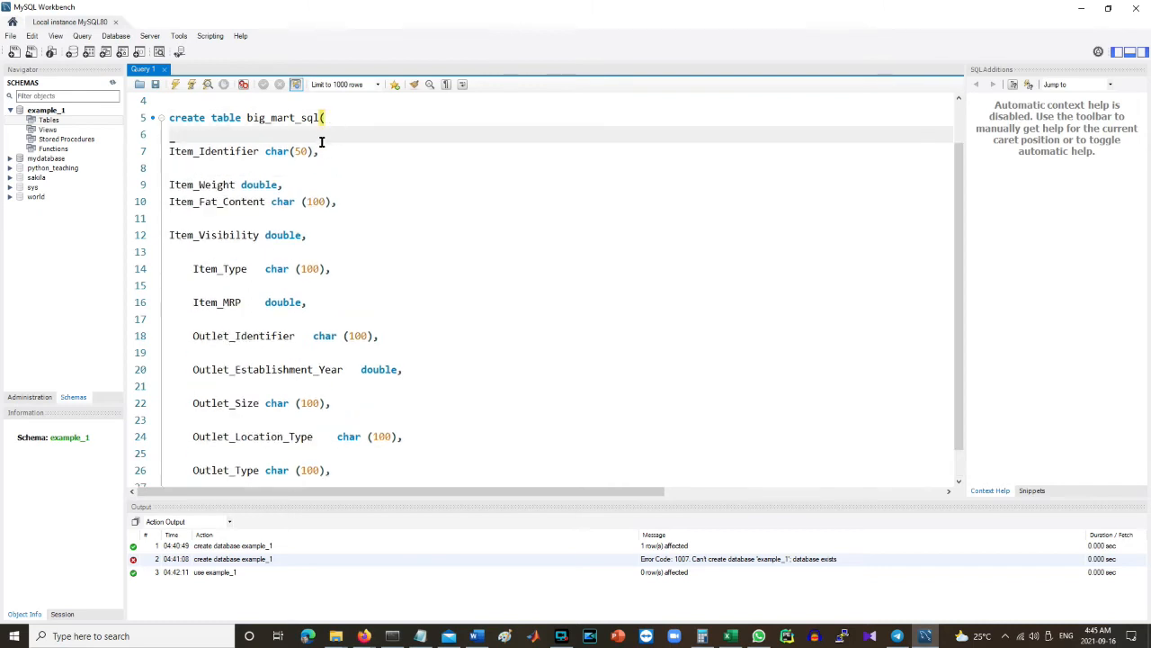
click(317, 185)
key(Return)
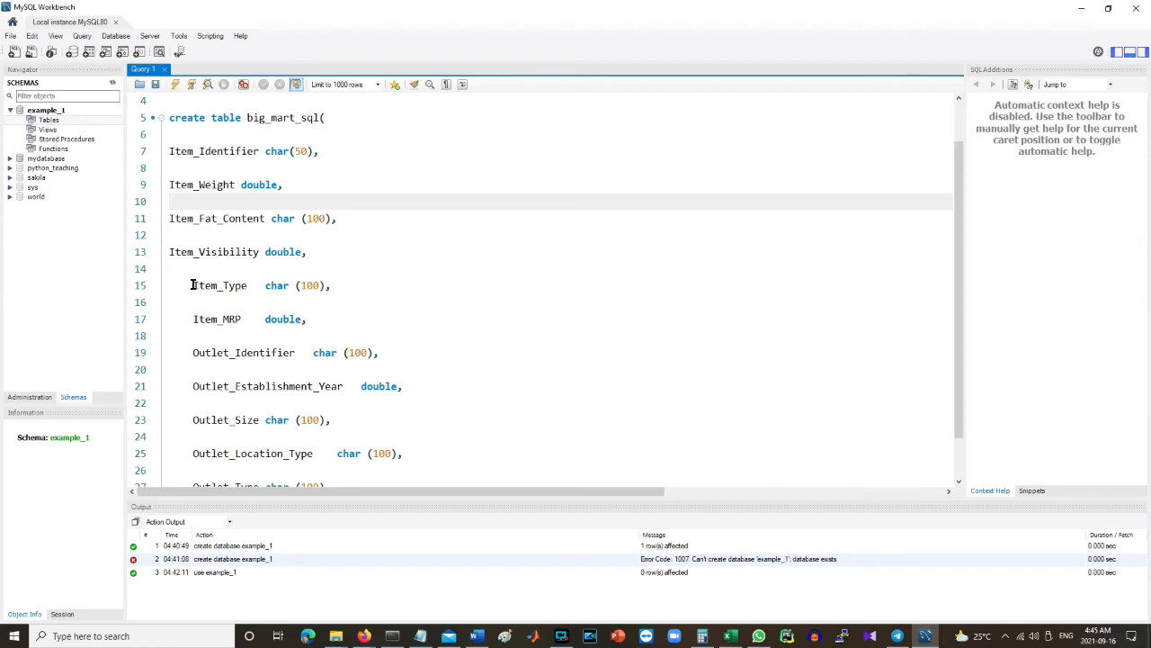
Select the whole create table big_mart_sql statement and execute only that selection.
drag(169, 118, 357, 474)
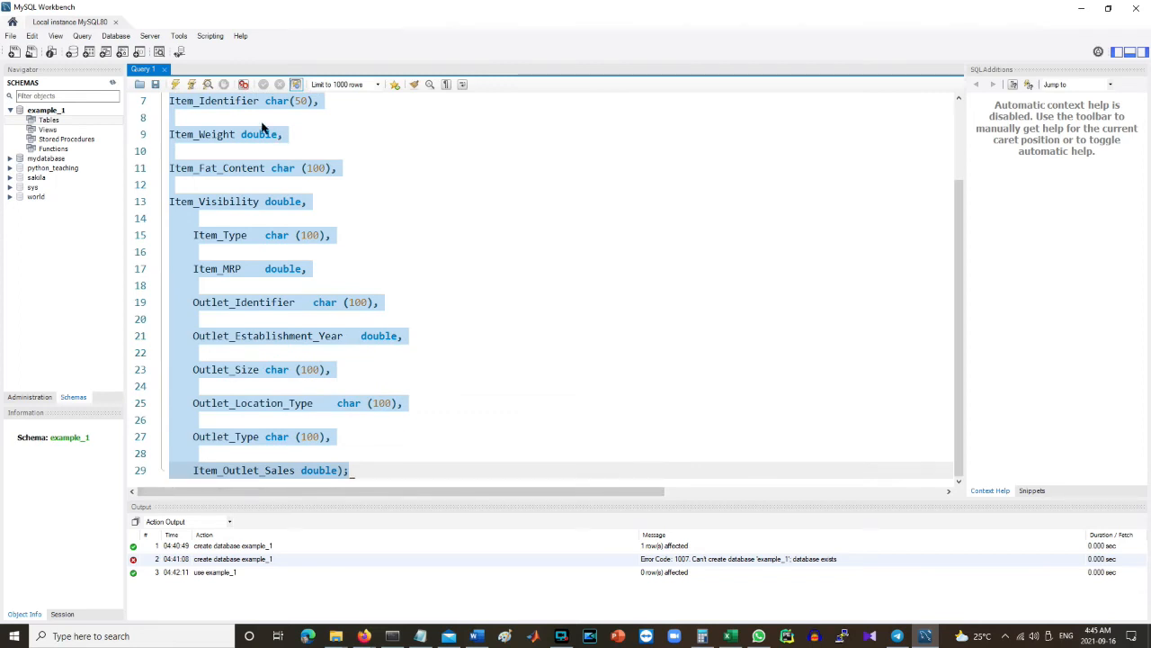
scroll(221, 182, up, 3)
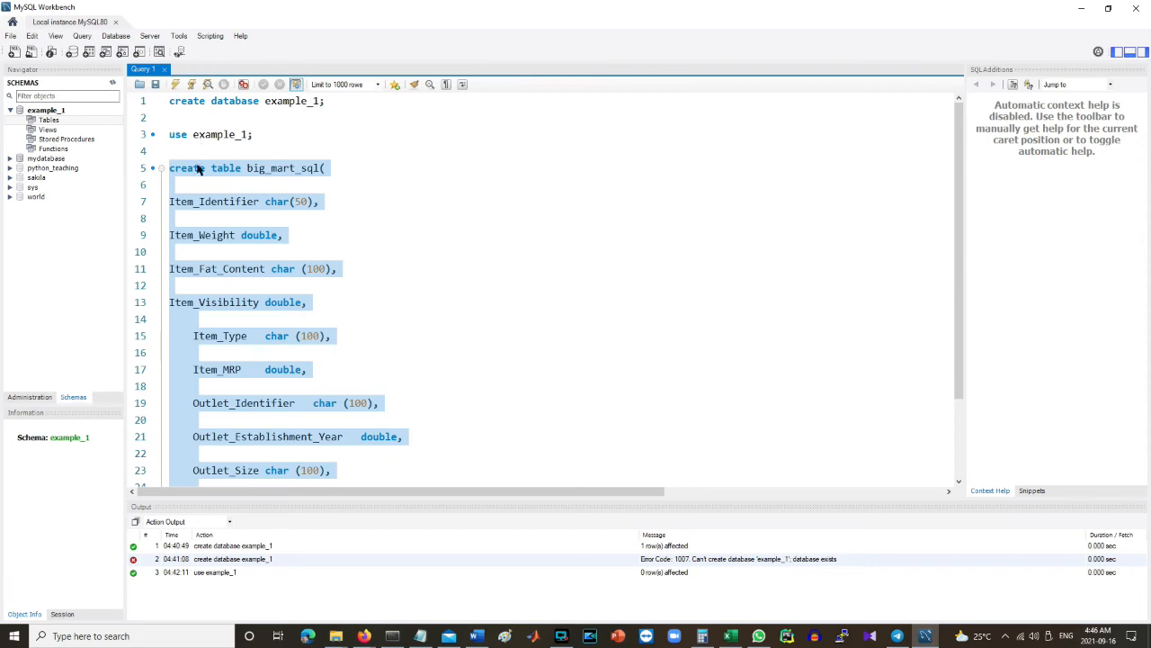
click(192, 84)
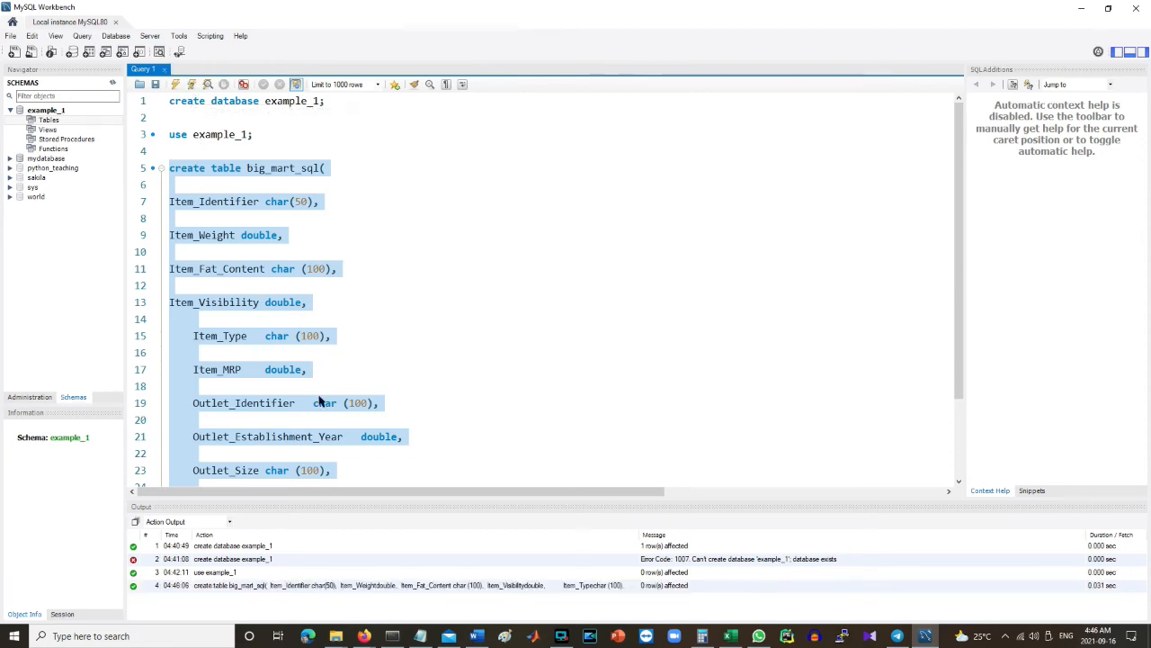
Add two blank lines below the end of the create table statement.
click(351, 478)
scroll(351, 478, down, 2)
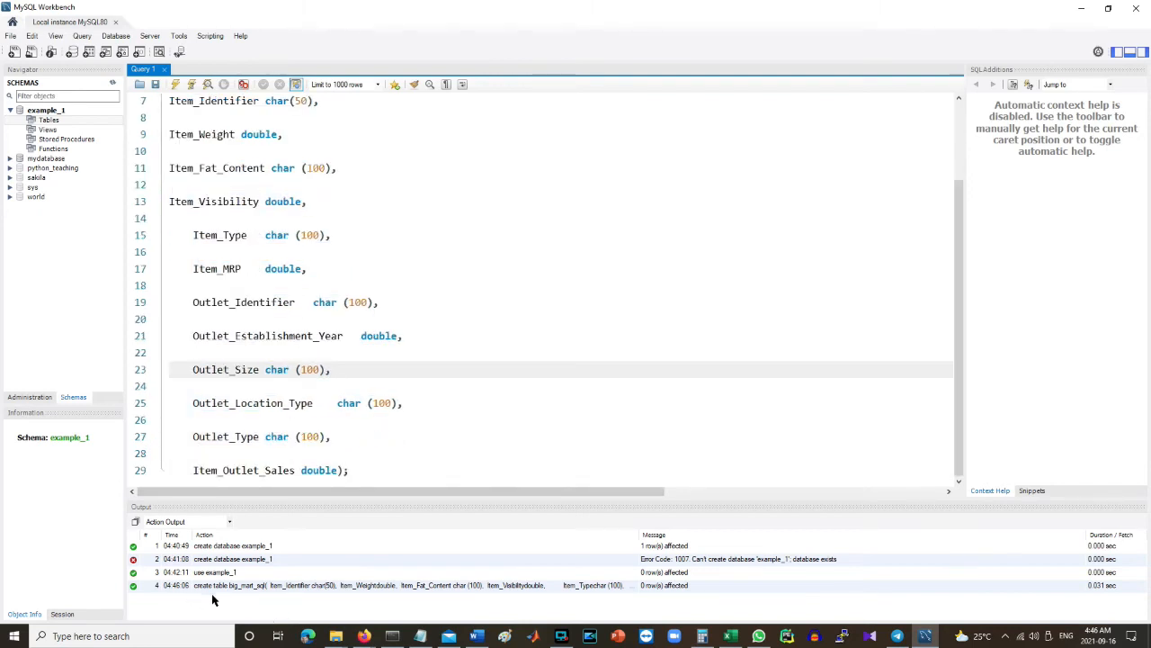
click(368, 471)
key(Return)
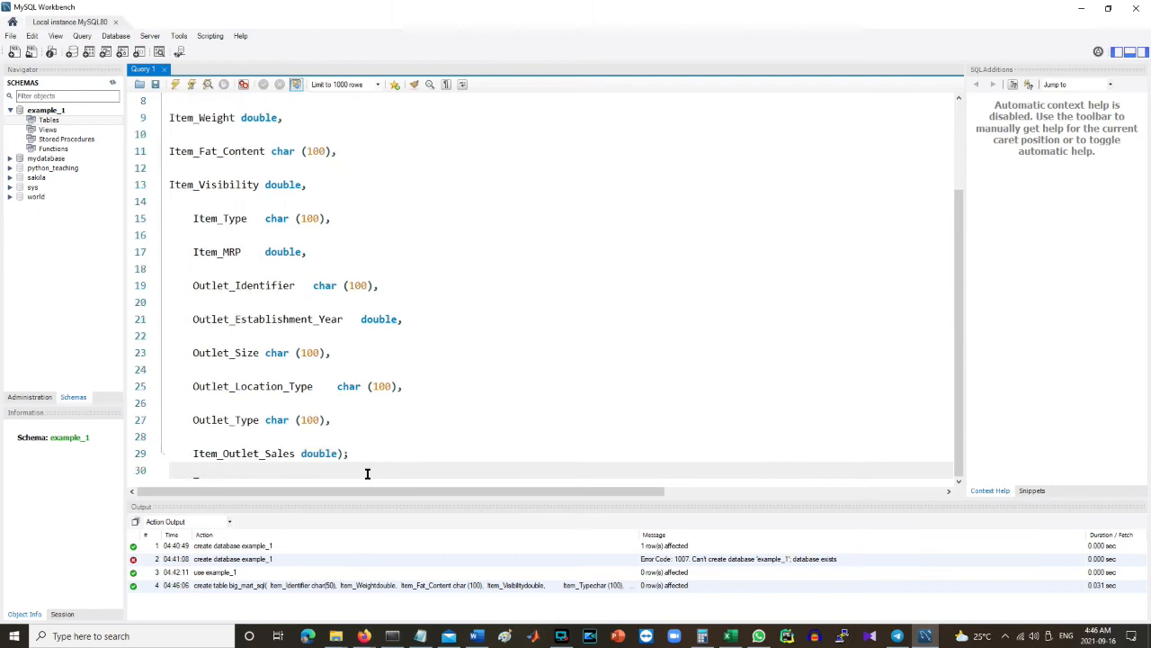
key(Return)
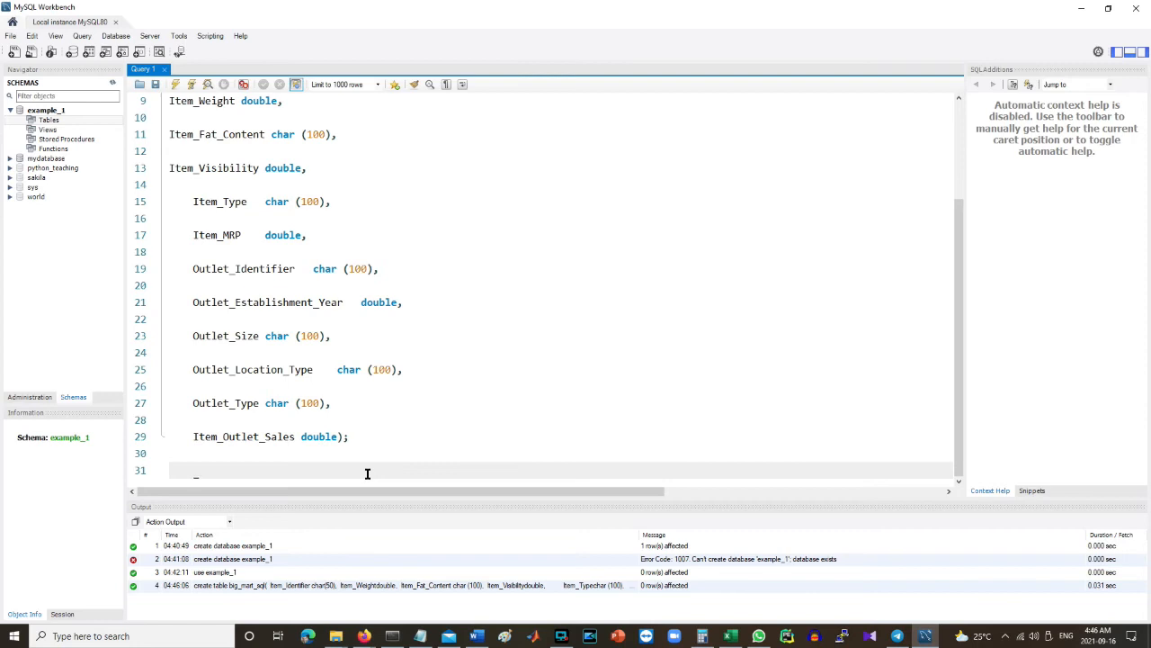
Refresh the schemas, expand the tables of example_1, view the columns of big_mart_sql, and return to line 31 of the query.
click(112, 83)
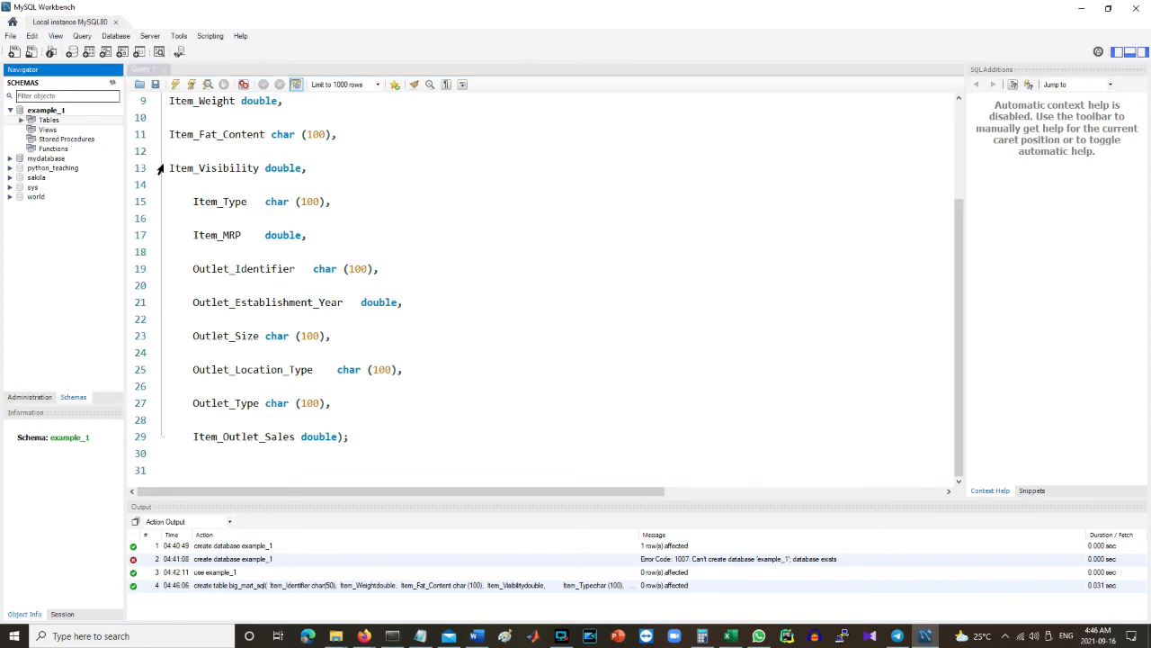
click(299, 454)
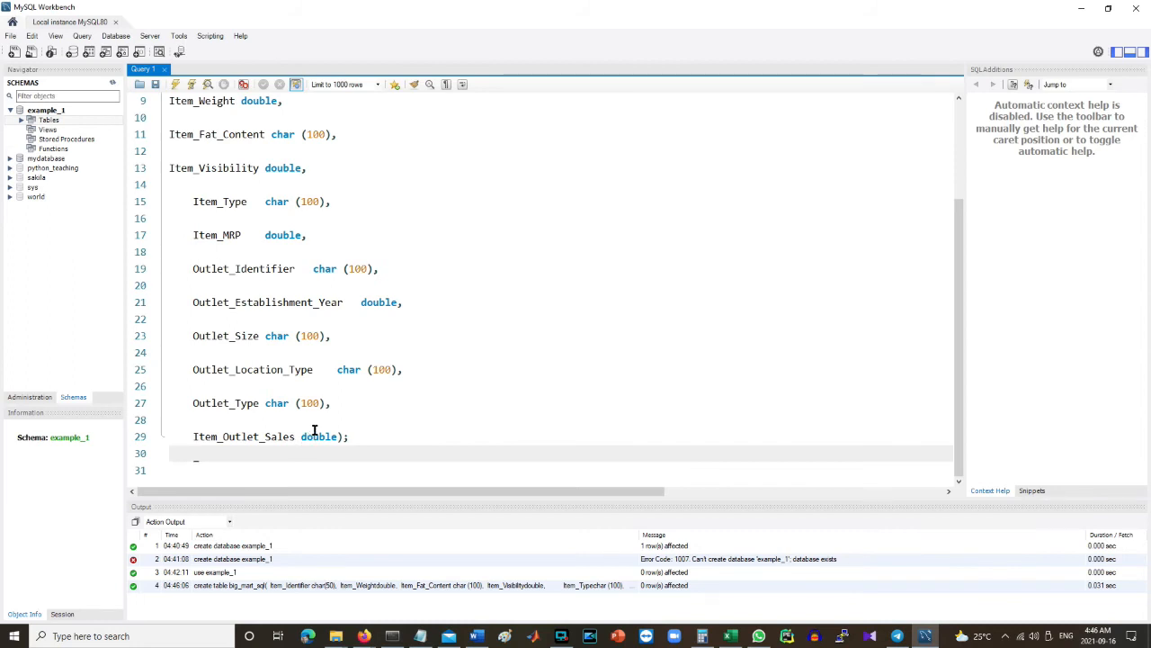
click(112, 84)
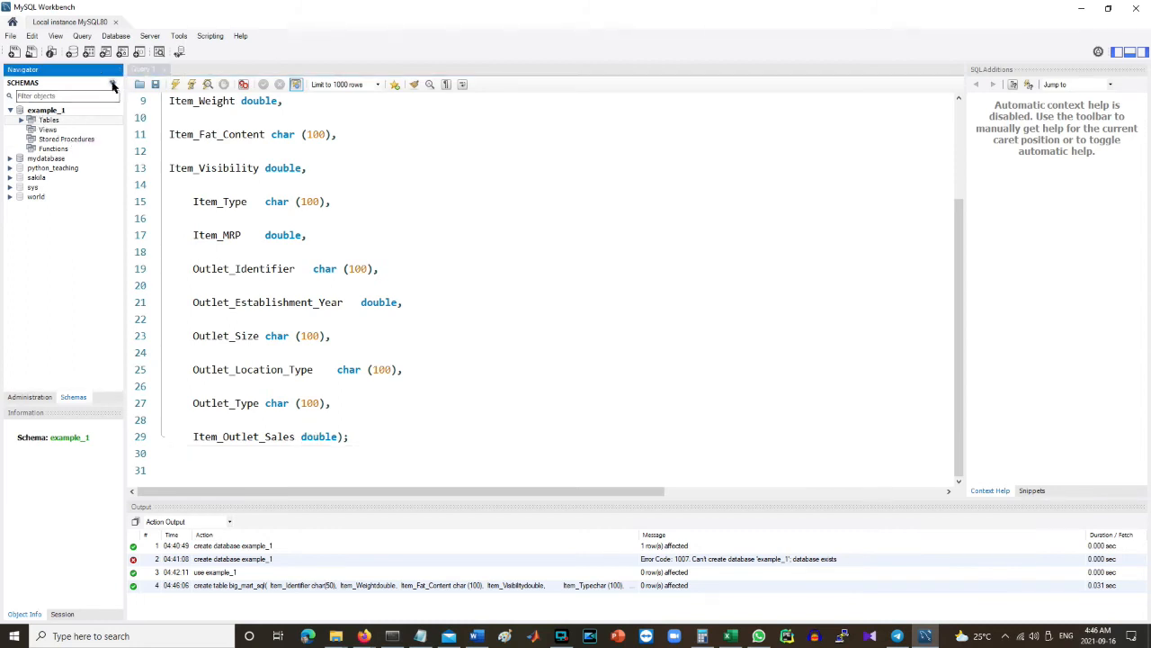
click(22, 121)
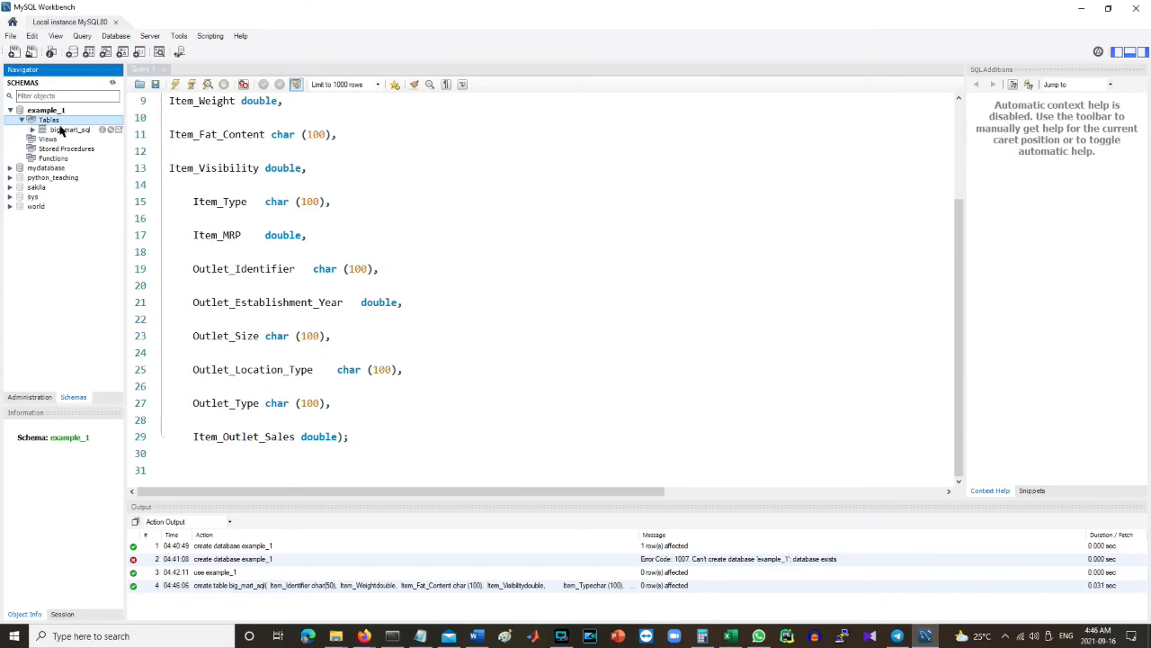
click(65, 130)
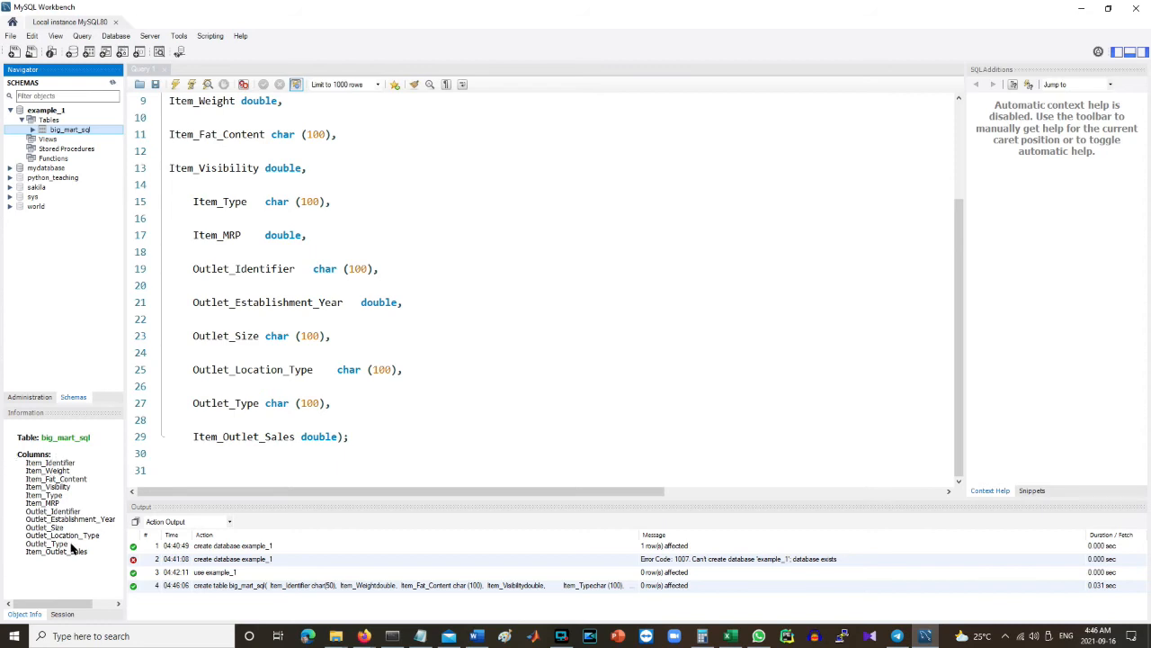
click(46, 438)
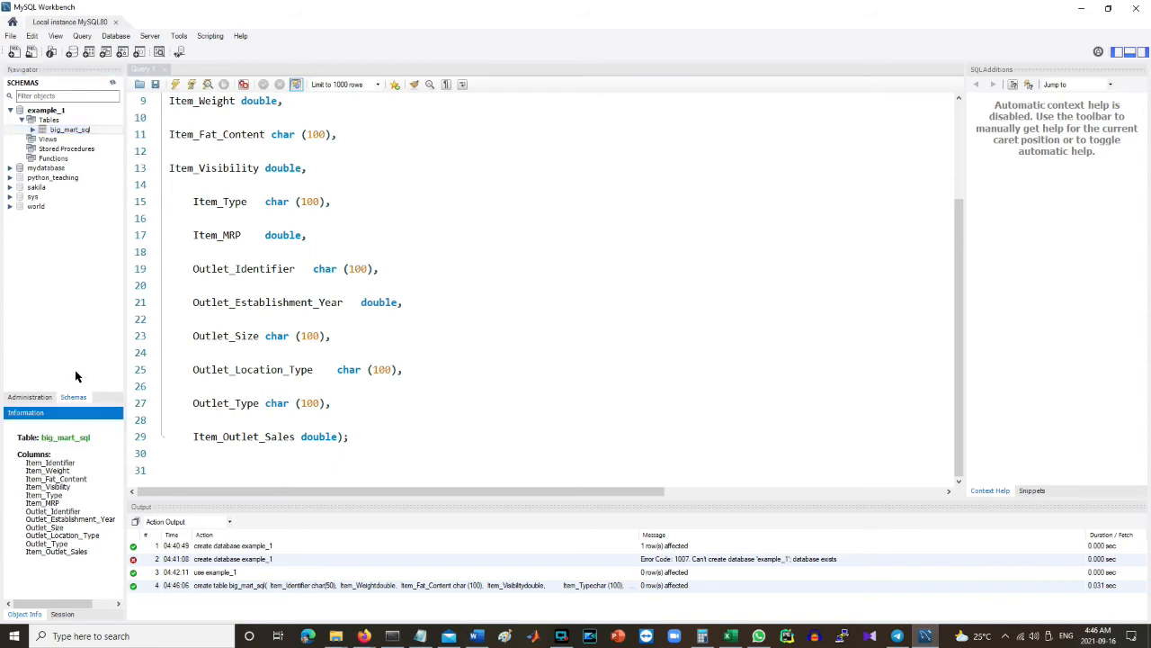
click(220, 465)
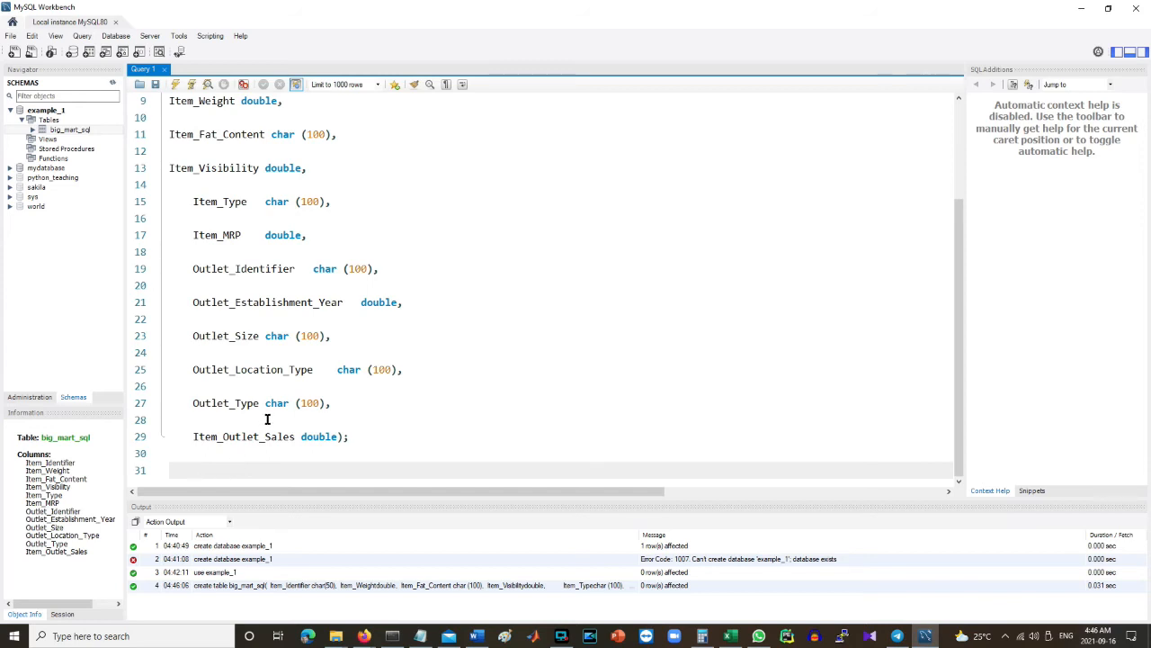
Write select * from big_mart_sql; on line 31, execute only that statement, and add two blank lines below it.
text(select * from big)
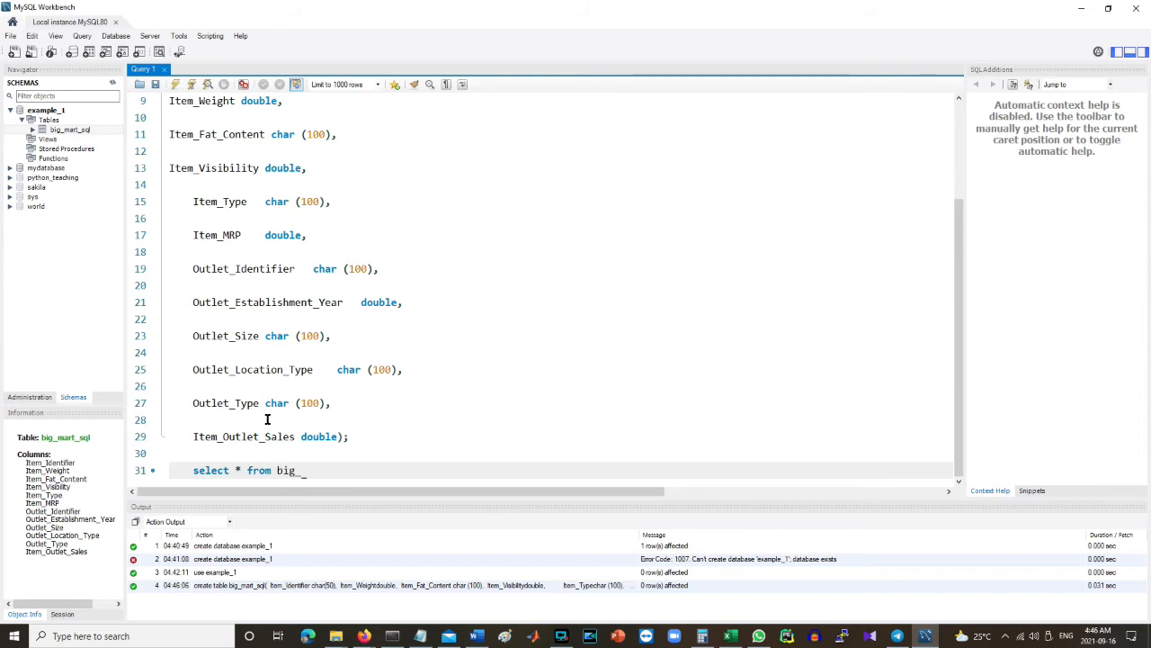
text(_mart_sql;)
drag(359, 469, 169, 469)
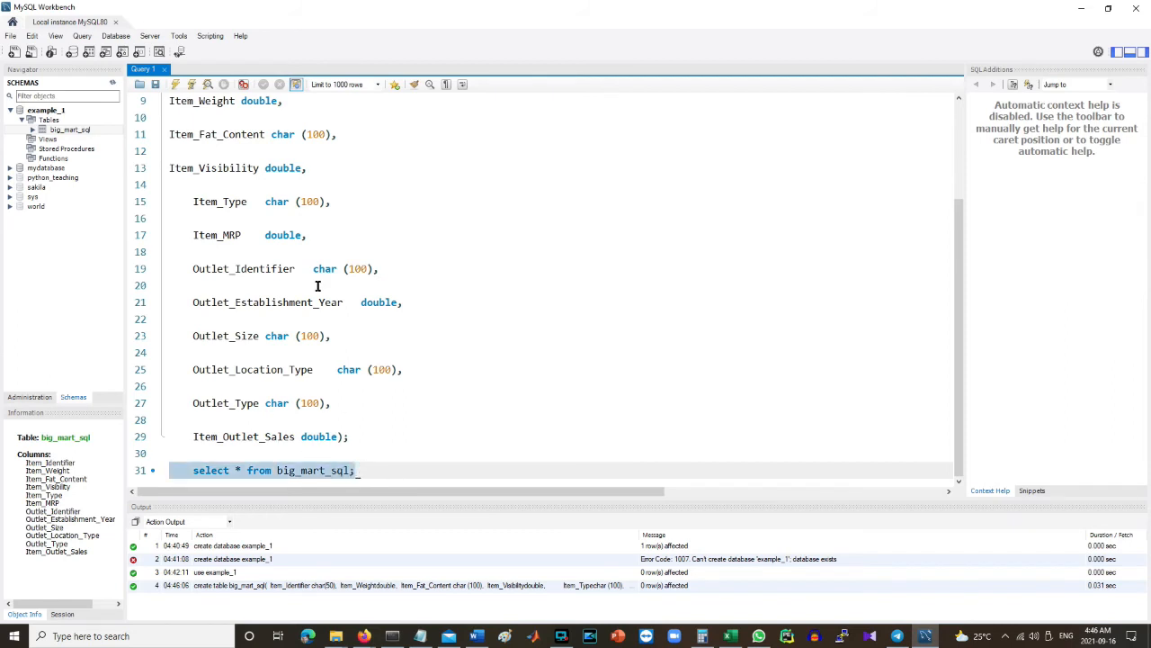
click(191, 84)
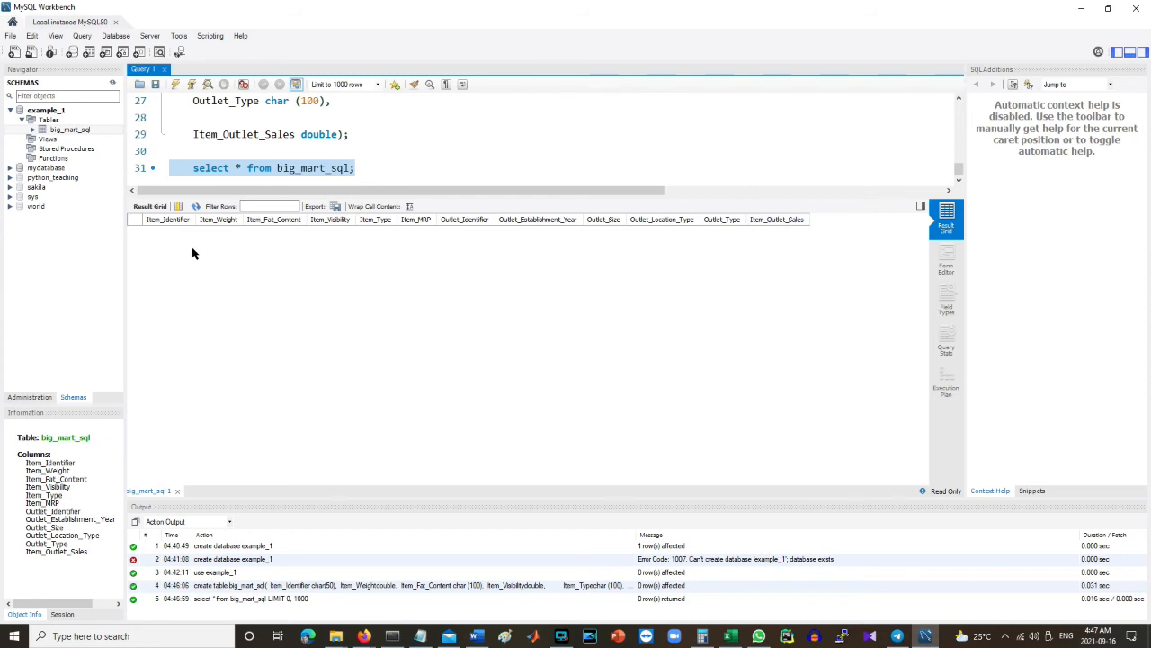
click(377, 169)
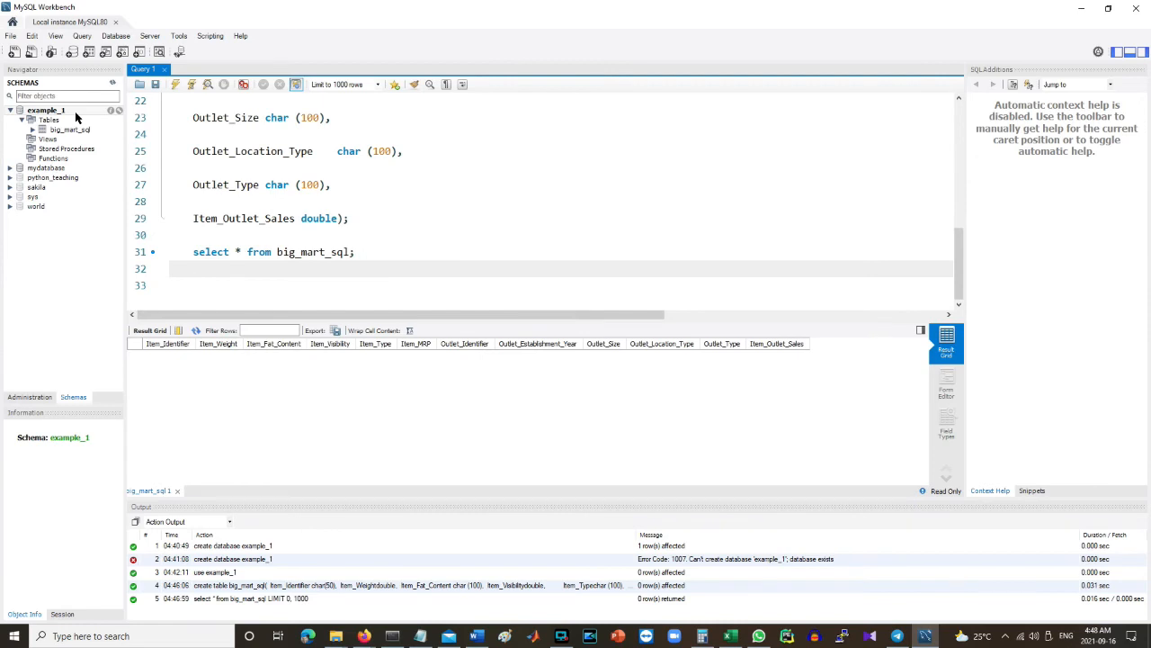
Switch to Excel to examine the Item_Type and Item_Visibility values in Big_mart_dataset.csv, and return to MySQL Workbench.
click(732, 635)
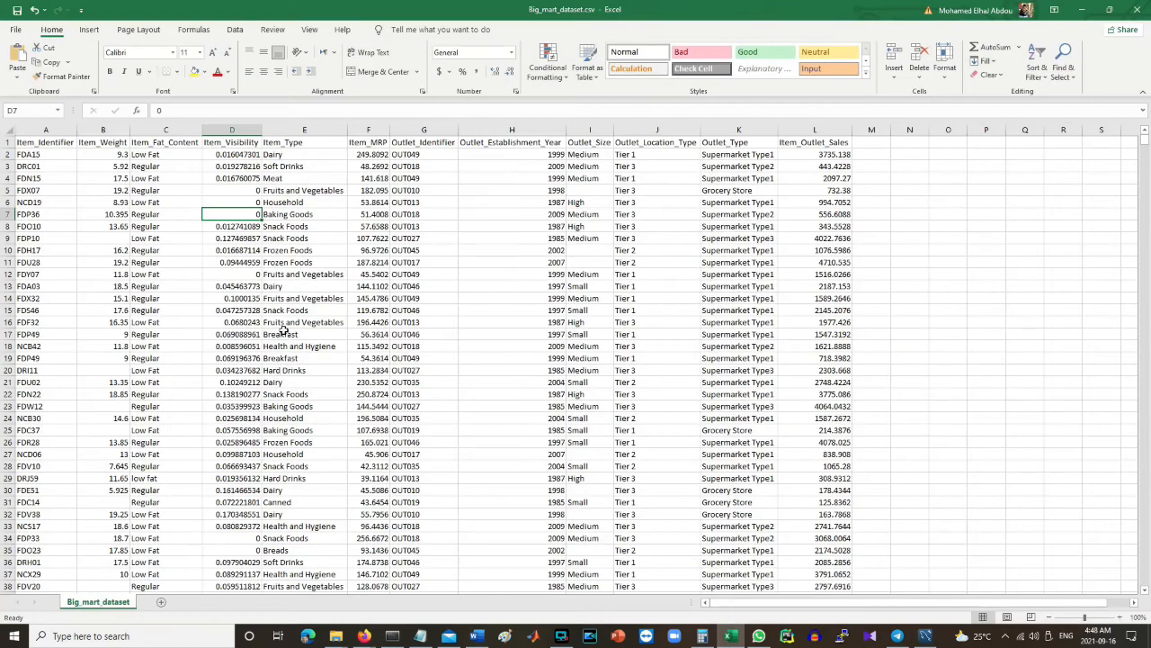
click(277, 224)
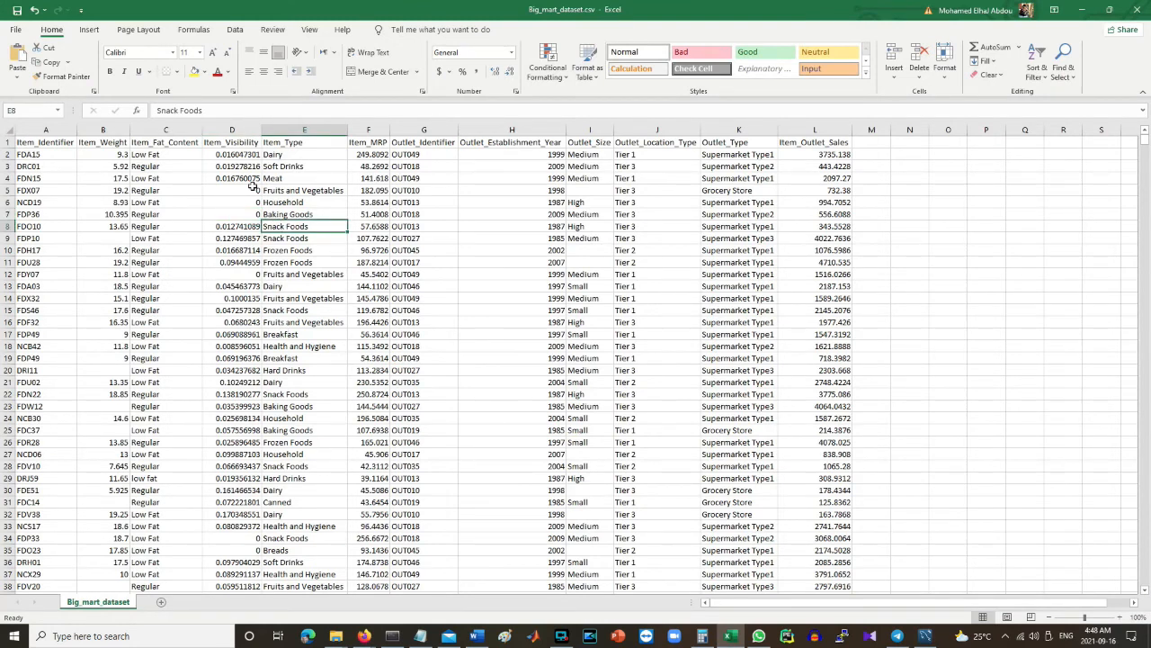
click(234, 154)
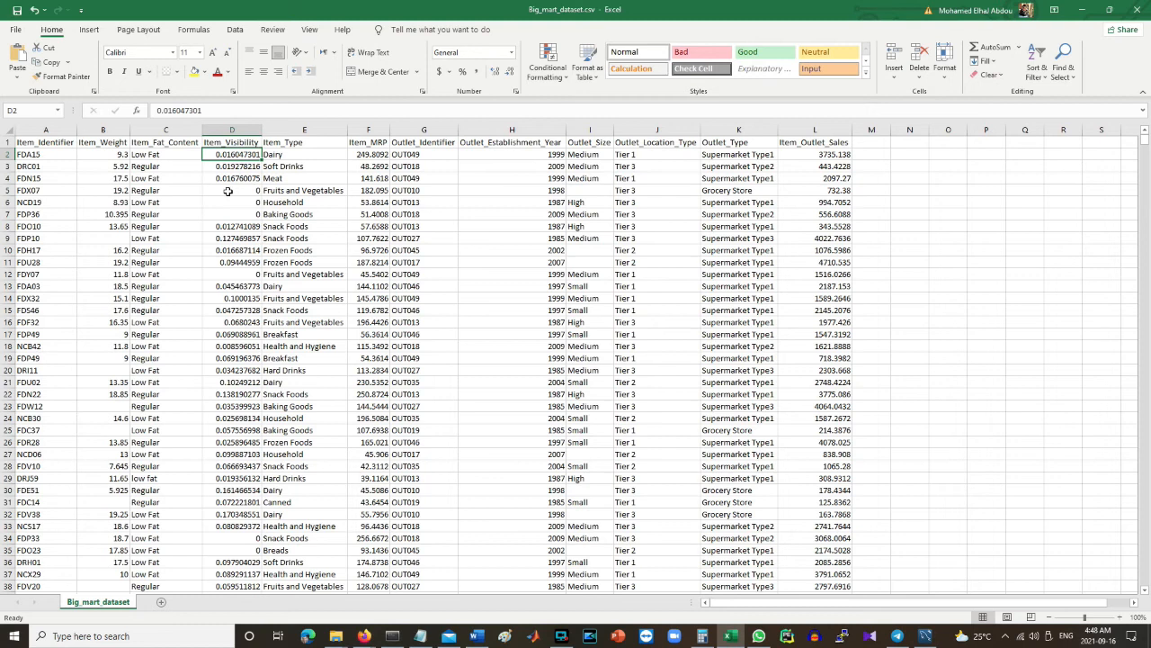
click(1085, 9)
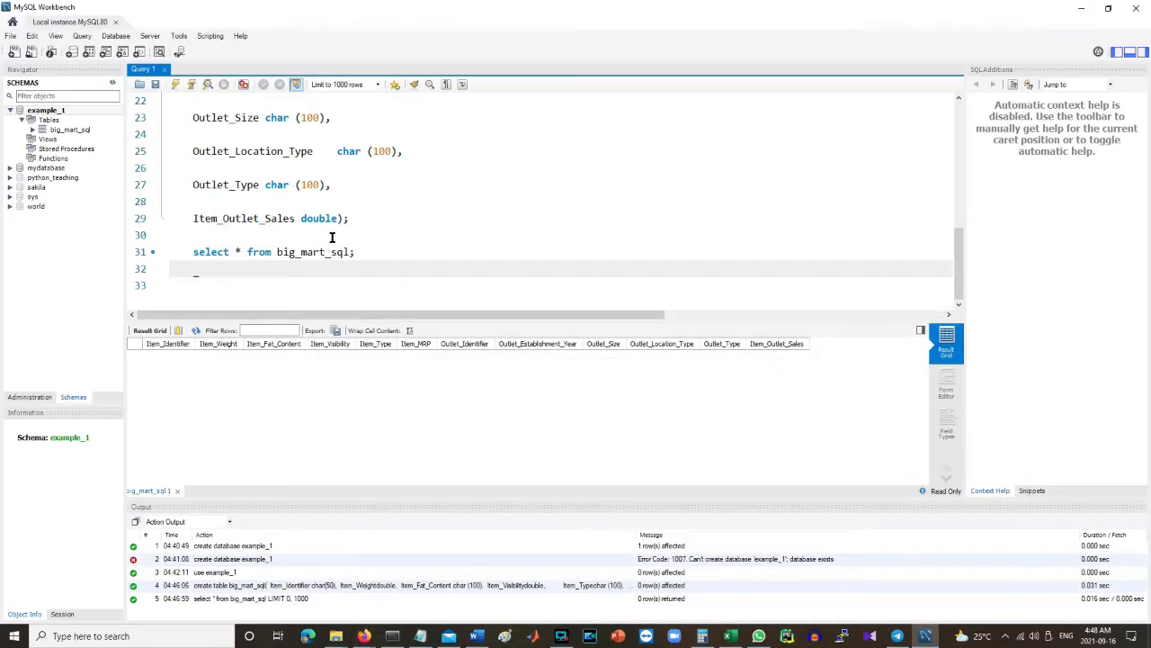
Start the Table Data Import Wizard for the example_1 schema and choose Big_mart_dataset.csv from the SQL_Data_analysis folder as the source file.
right_click(46, 111)
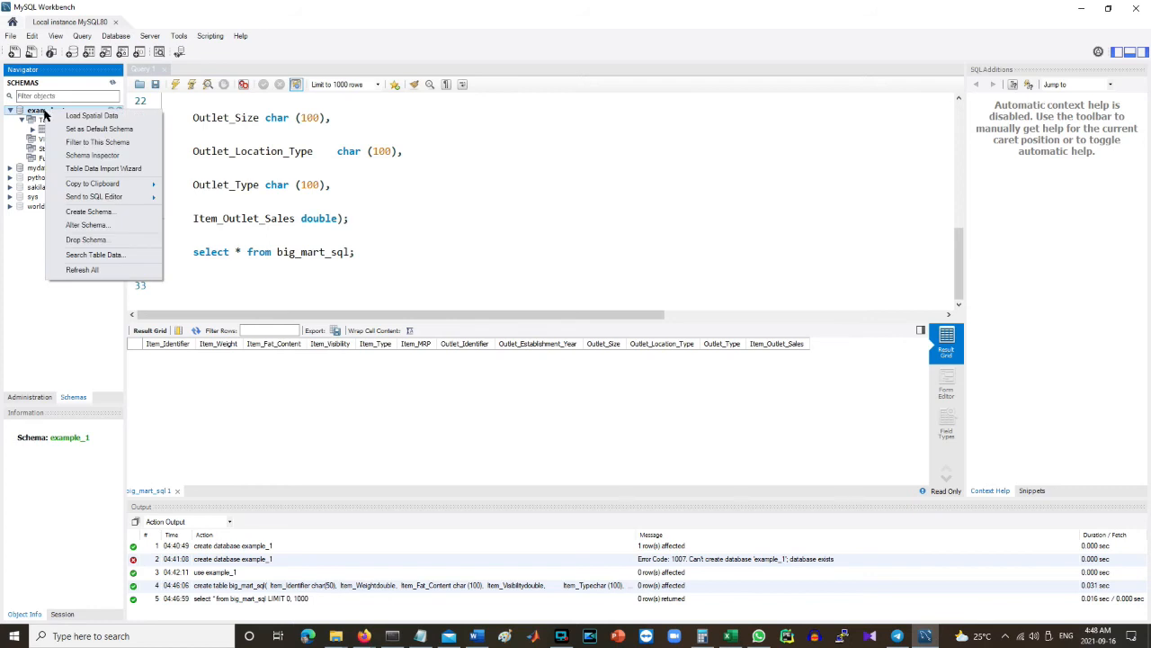
click(80, 171)
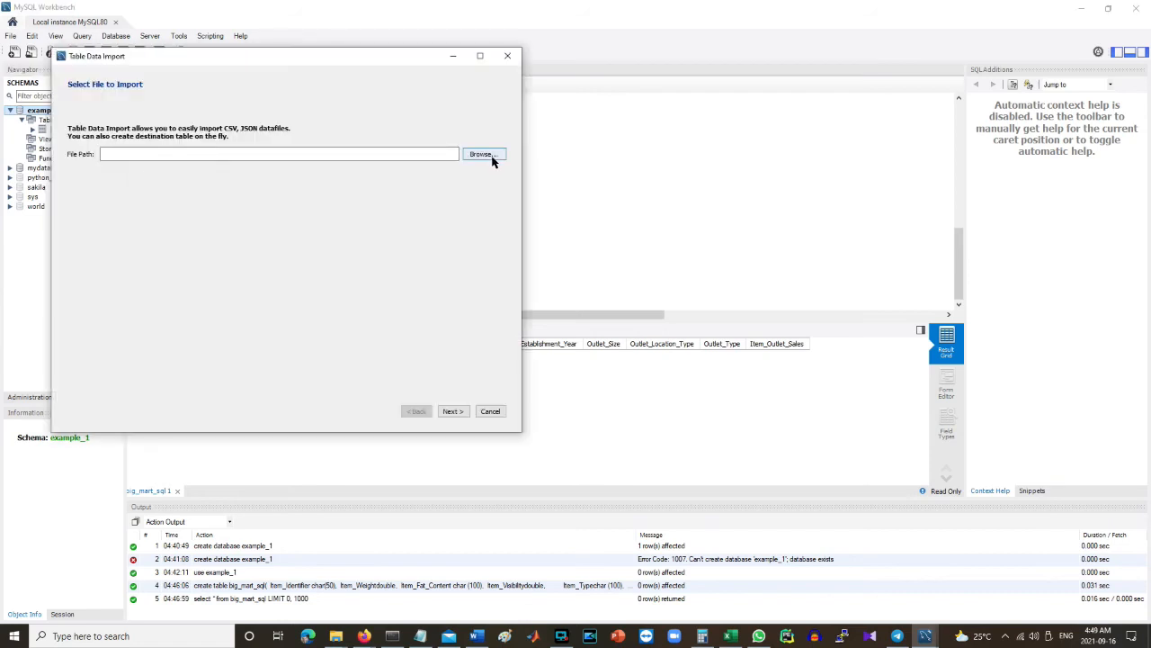
click(229, 155)
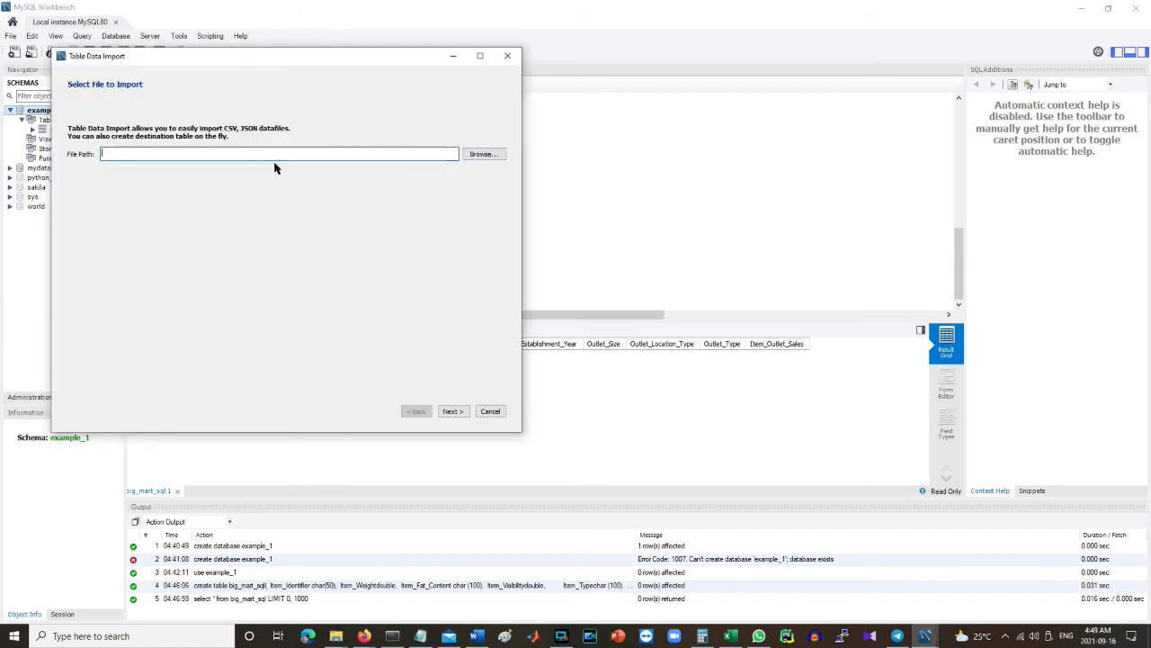
double_click(387, 243)
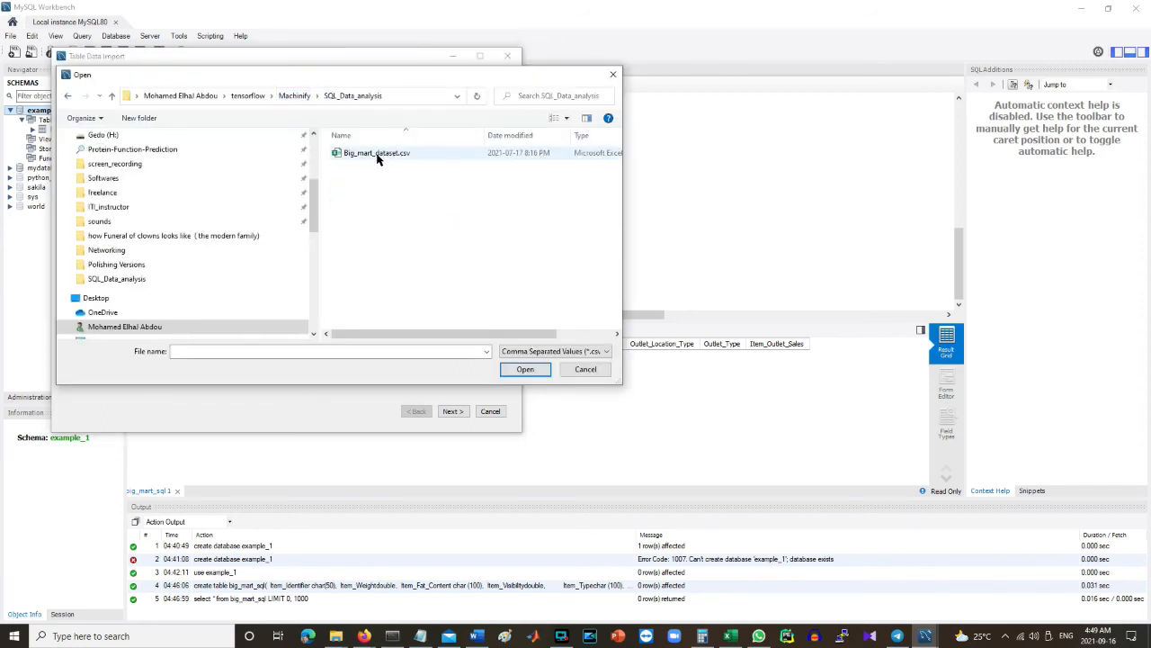
click(377, 158)
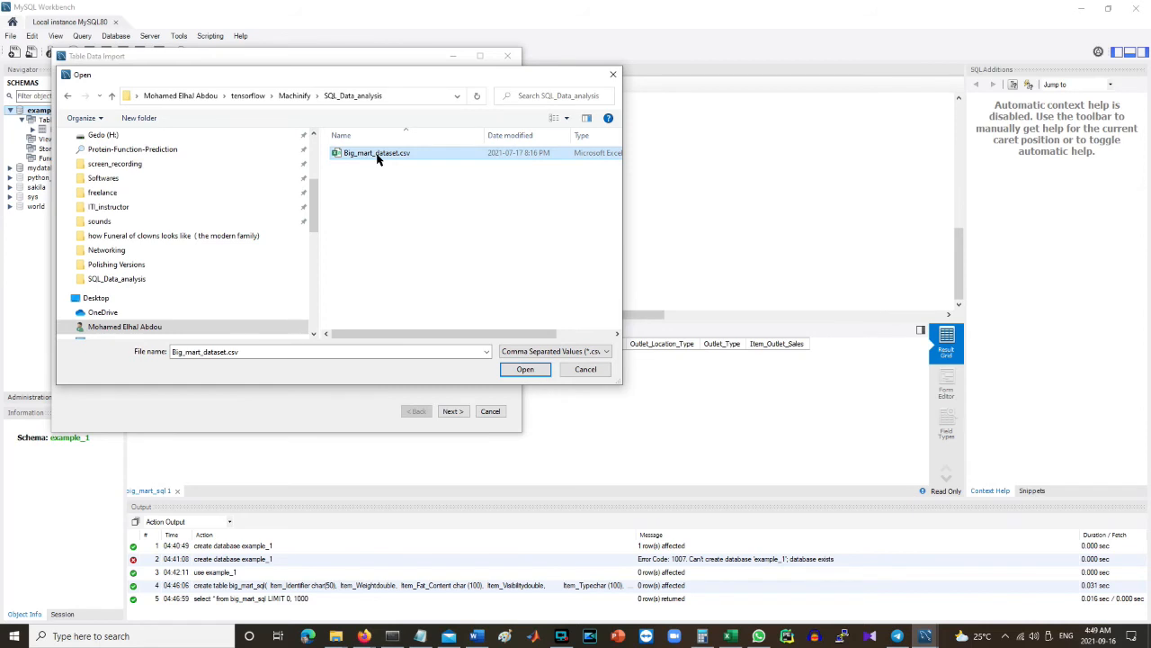
double_click(377, 155)
click(452, 411)
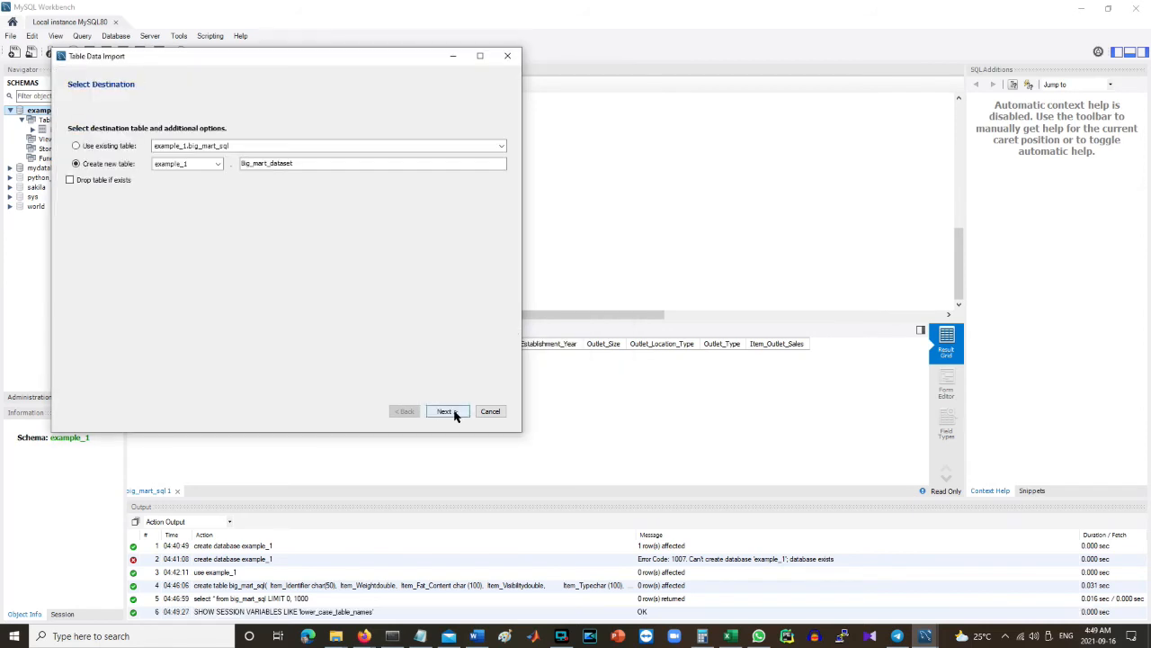
click(106, 150)
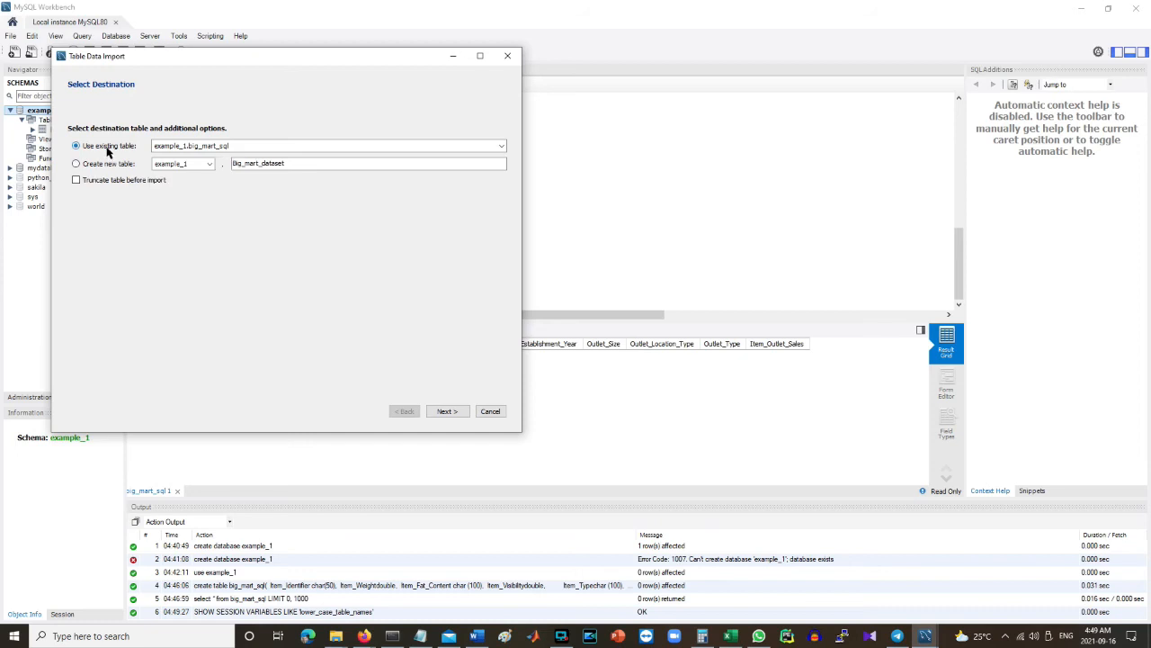
click(175, 150)
click(175, 159)
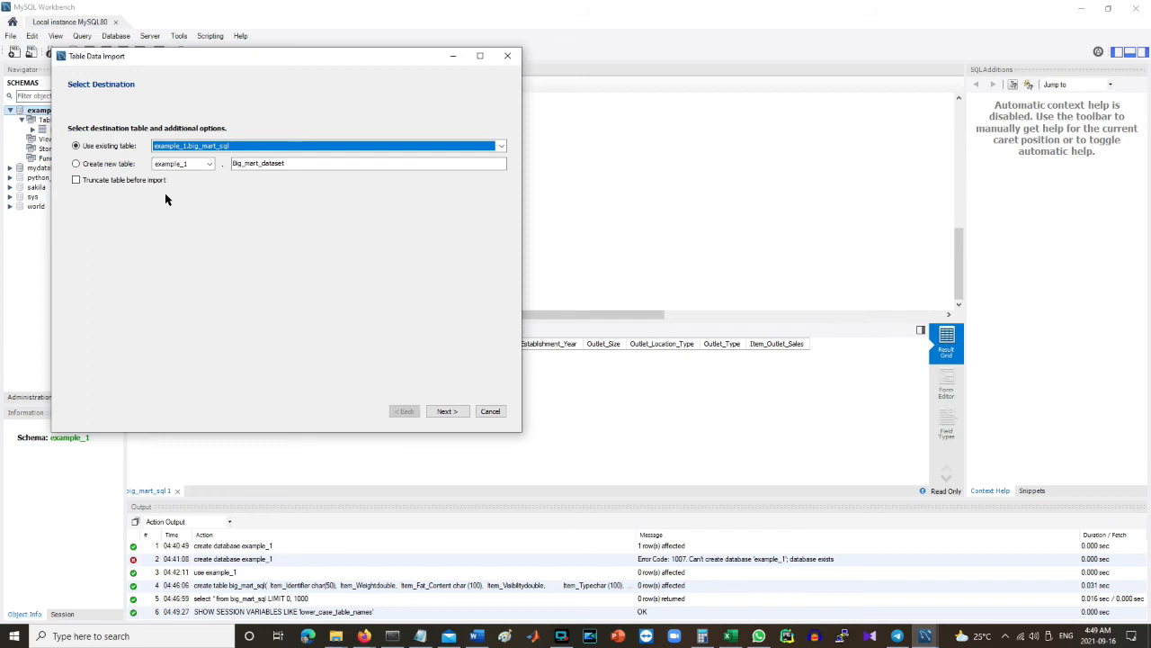
Set the import destination to a new table named Big_mart_dataset in example_1 and continue to the import settings.
click(115, 165)
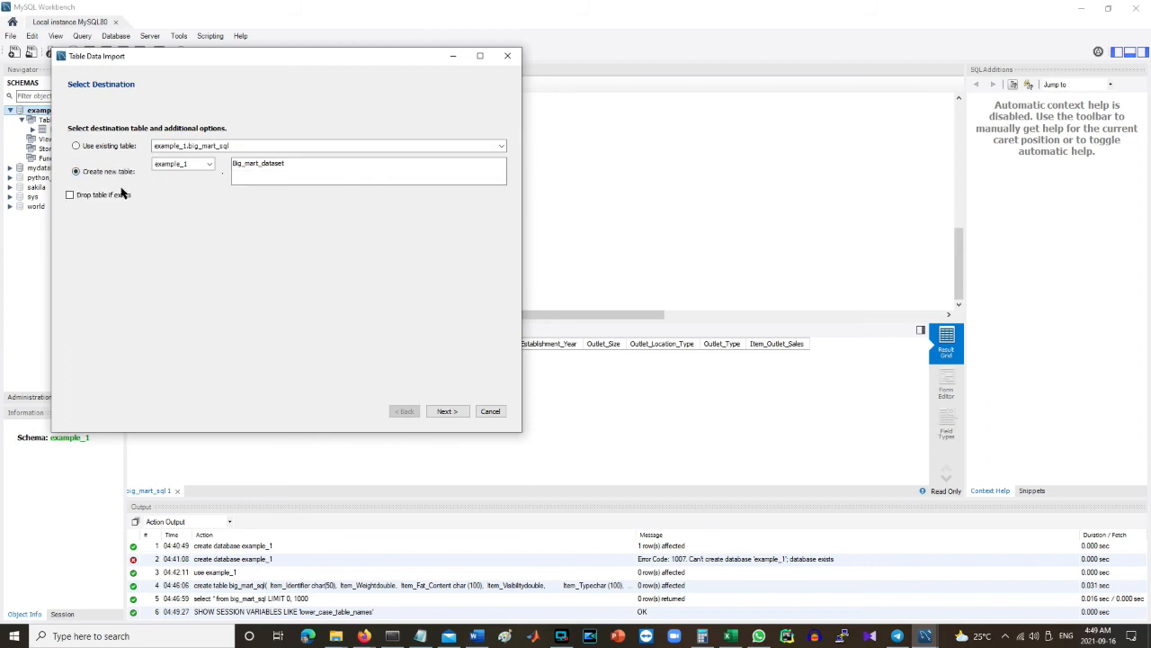
click(198, 169)
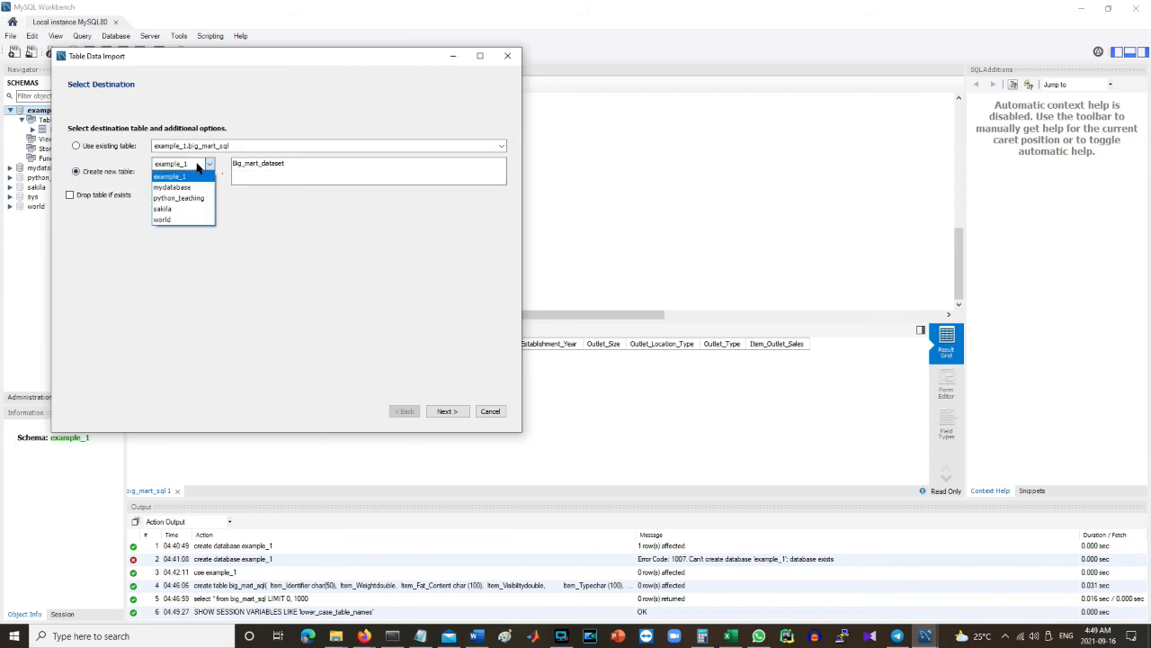
click(198, 168)
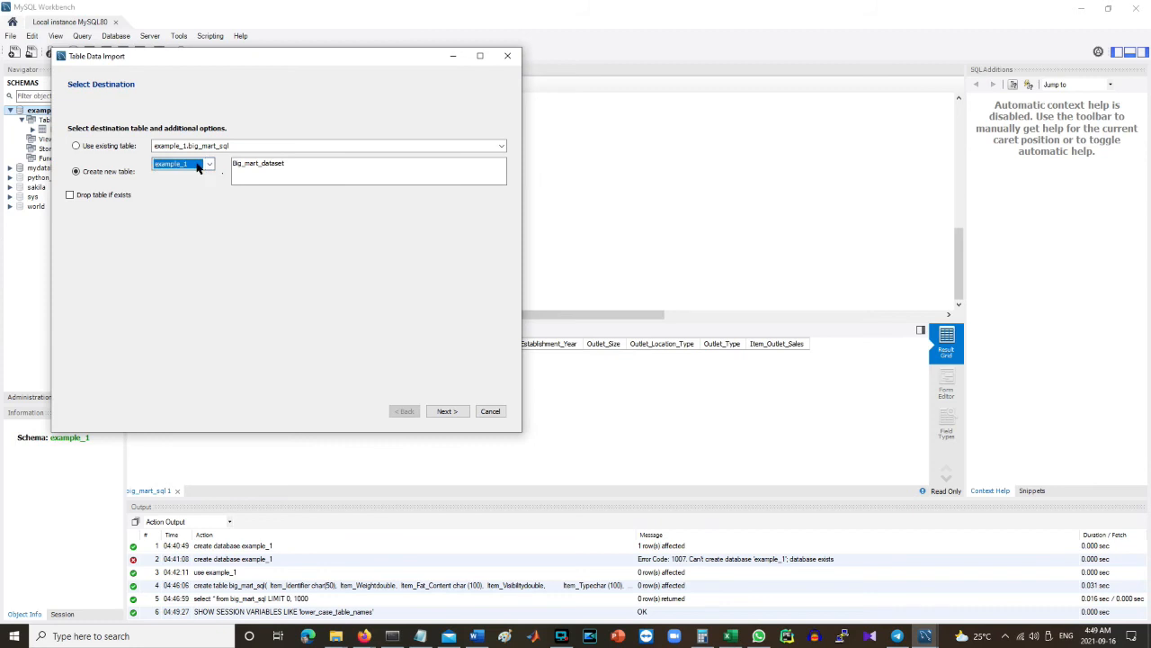
click(198, 169)
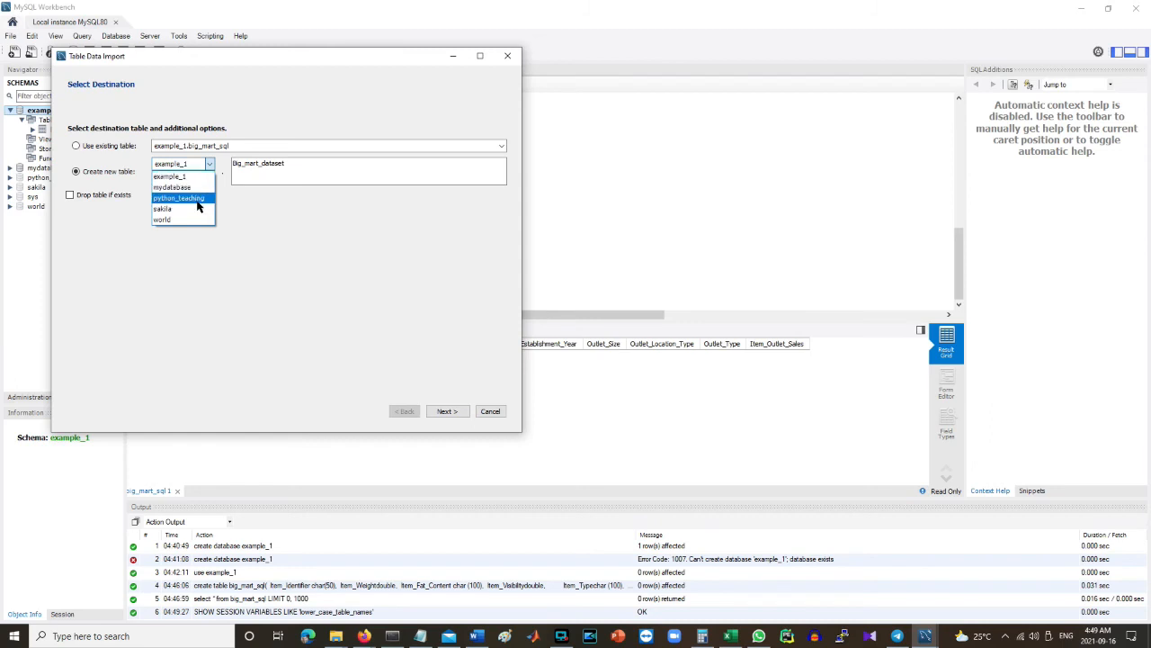
click(170, 176)
click(279, 164)
drag(327, 167, 176, 166)
click(305, 165)
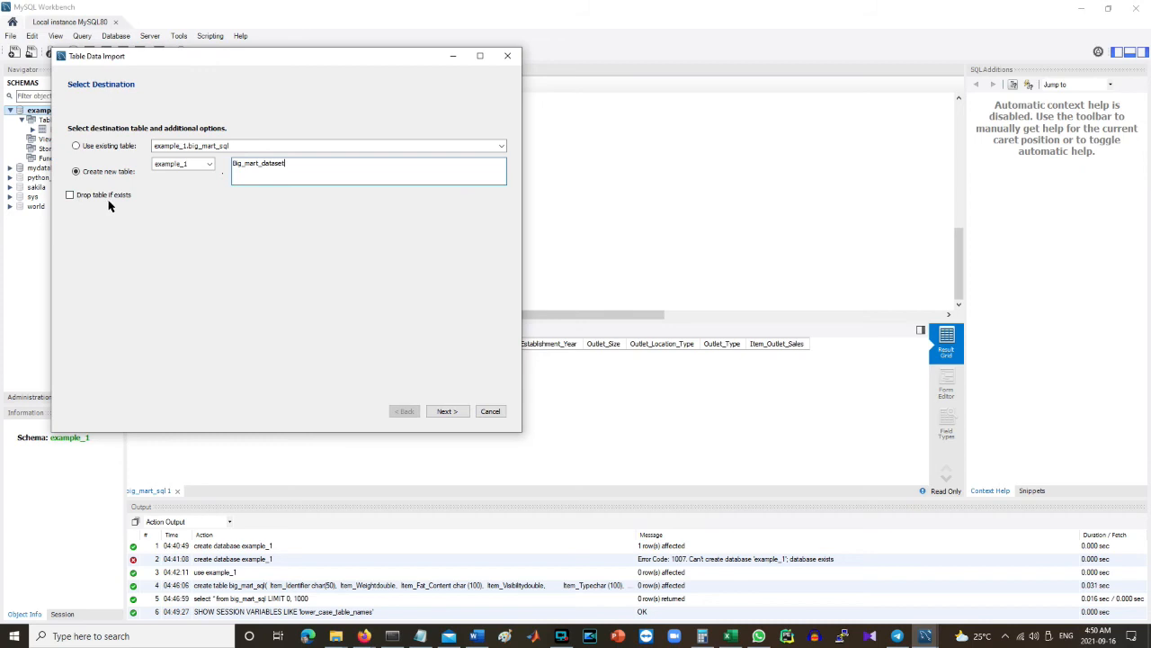
click(441, 412)
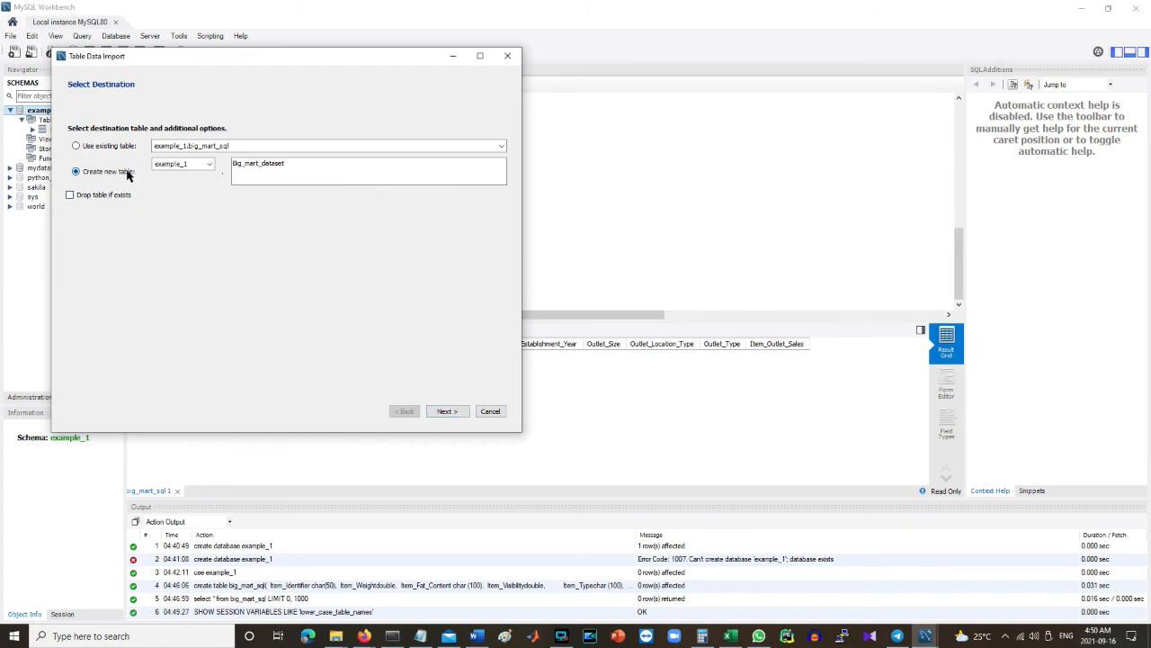
click(447, 411)
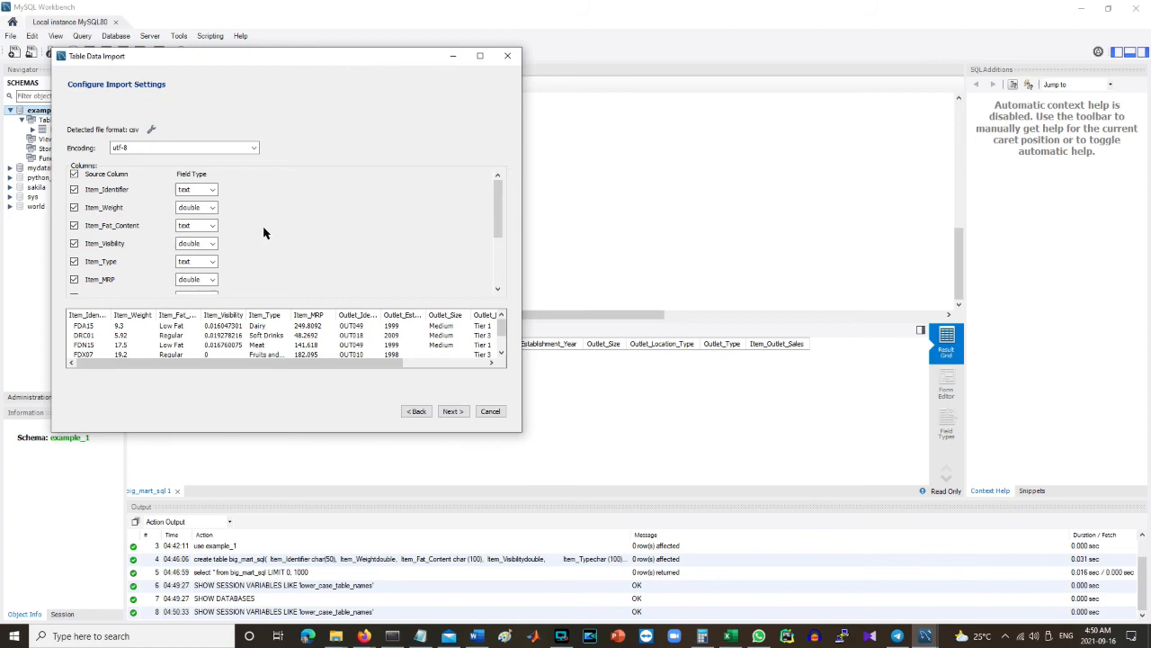
scroll(241, 211, down, 2)
scroll(241, 224, up, 3)
click(74, 174)
click(74, 189)
click(74, 207)
click(73, 175)
click(206, 193)
click(208, 192)
Check the Item_Identifier and Item_Weight values of the dataset in Excel, and return to the import settings in MySQL Workbench.
click(730, 636)
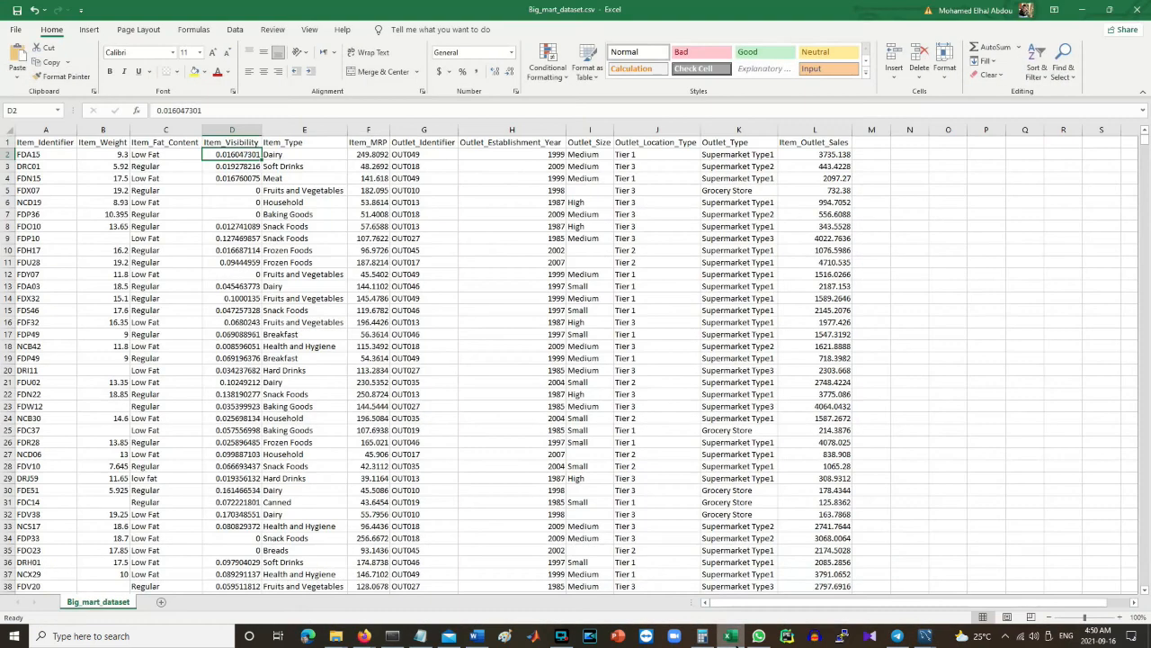
click(54, 158)
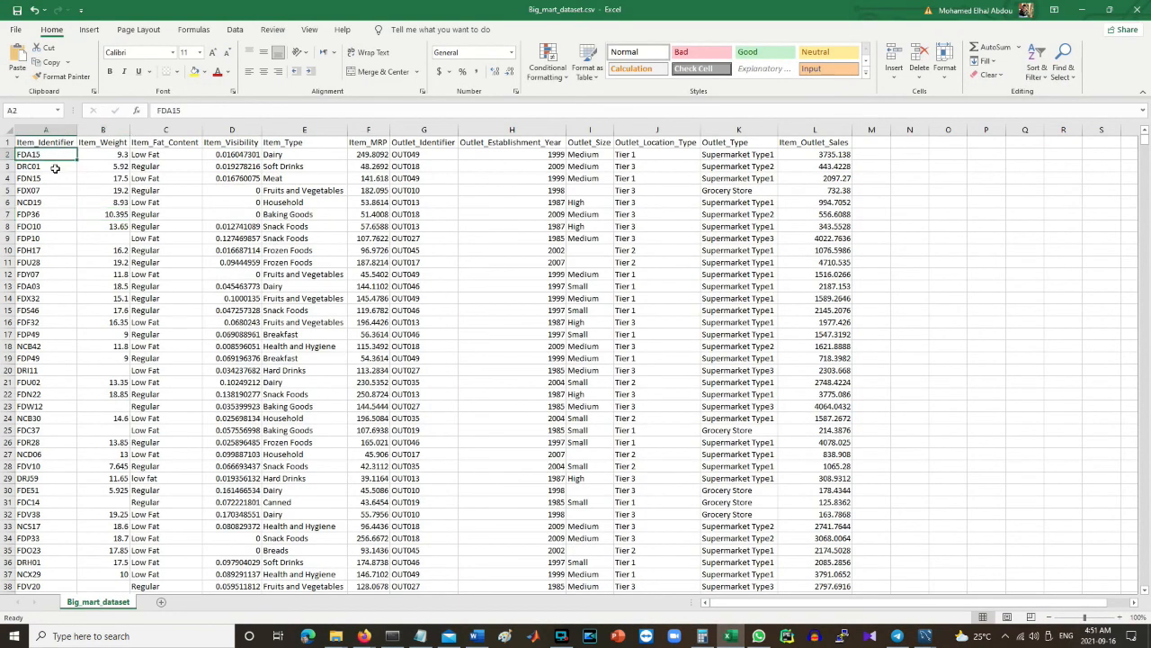
click(106, 165)
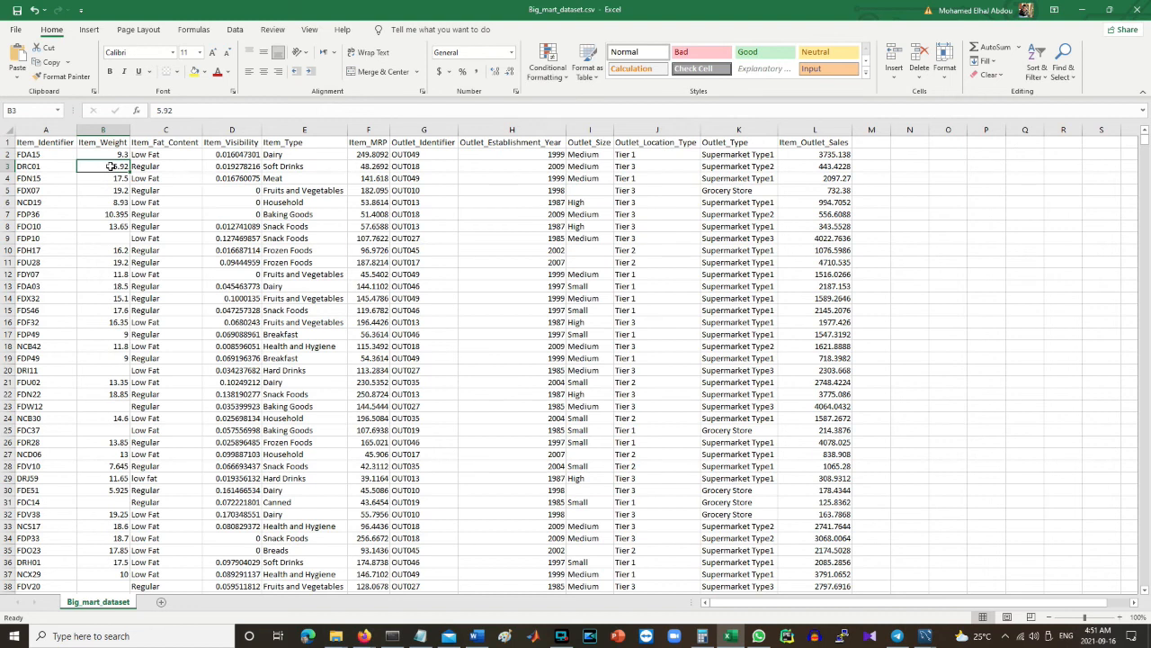
click(1082, 9)
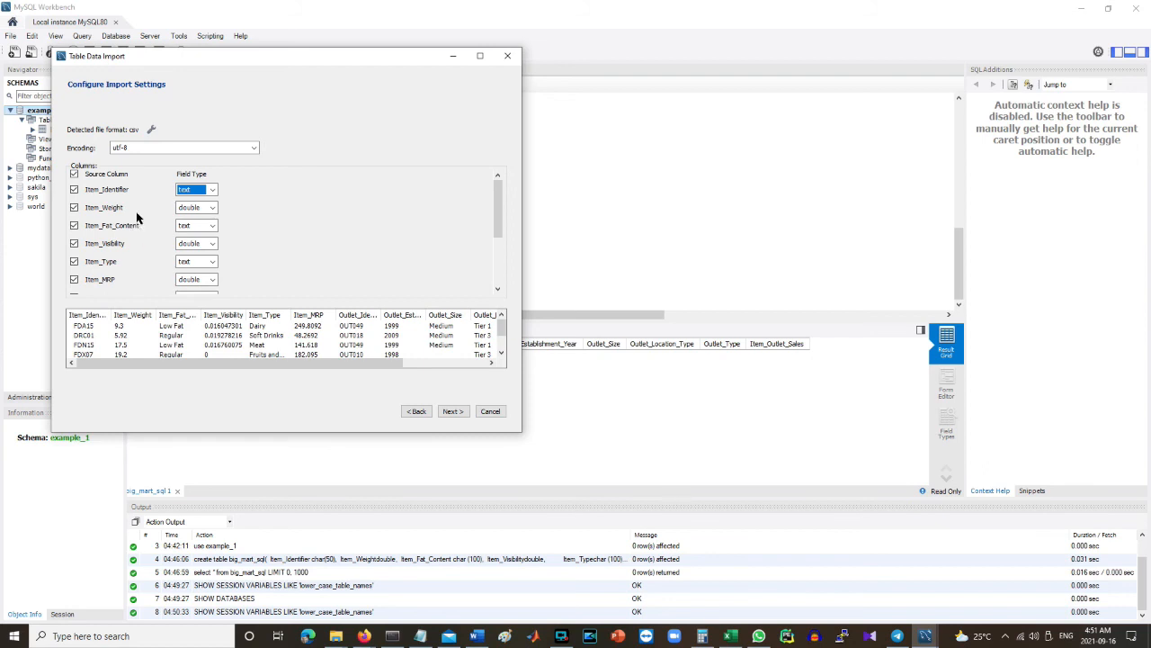
Review the remaining columns and data preview, run the import with all columns and their detected field types, and finish the wizard.
drag(498, 192, 350, 265)
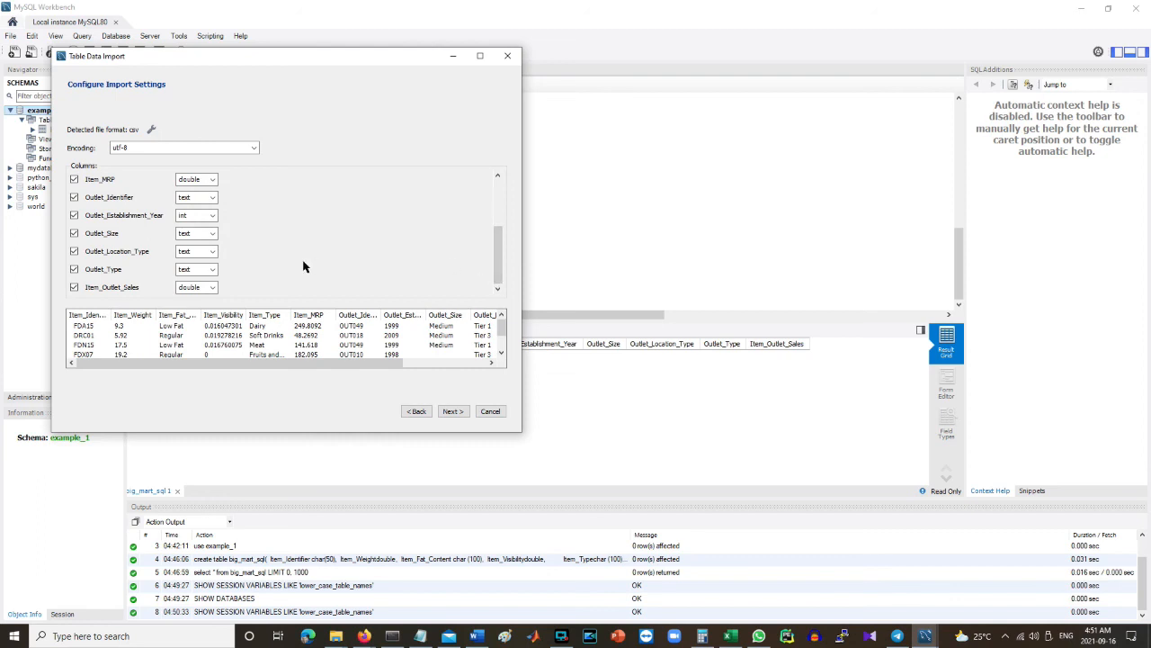
click(417, 362)
drag(418, 364, 270, 359)
click(453, 411)
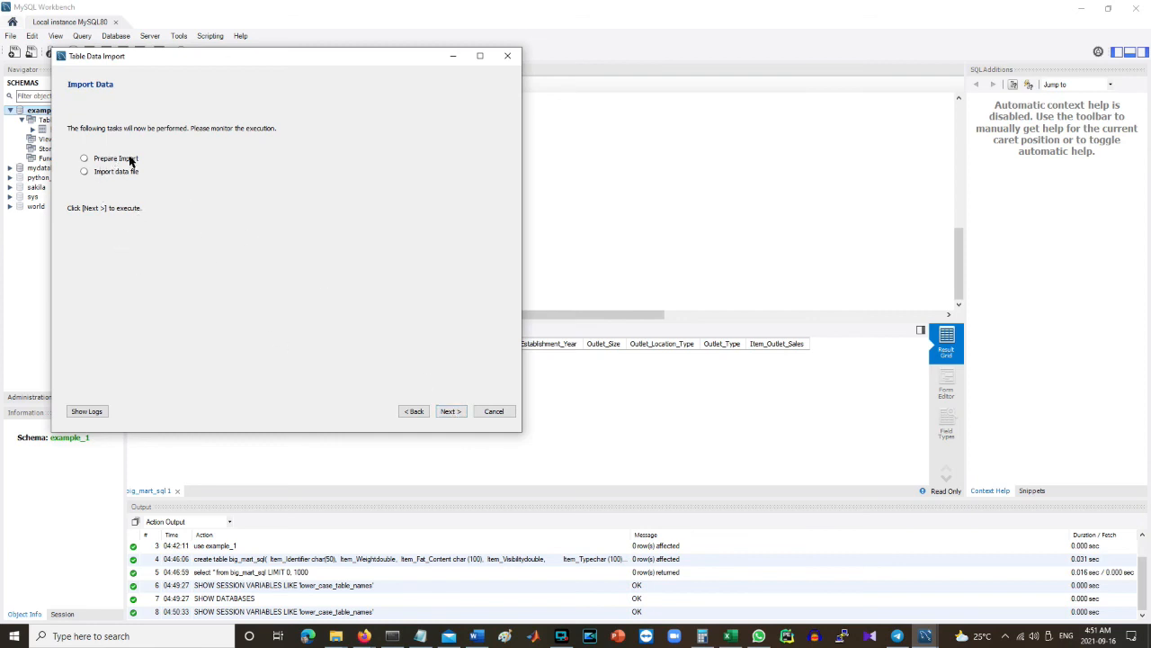
click(451, 412)
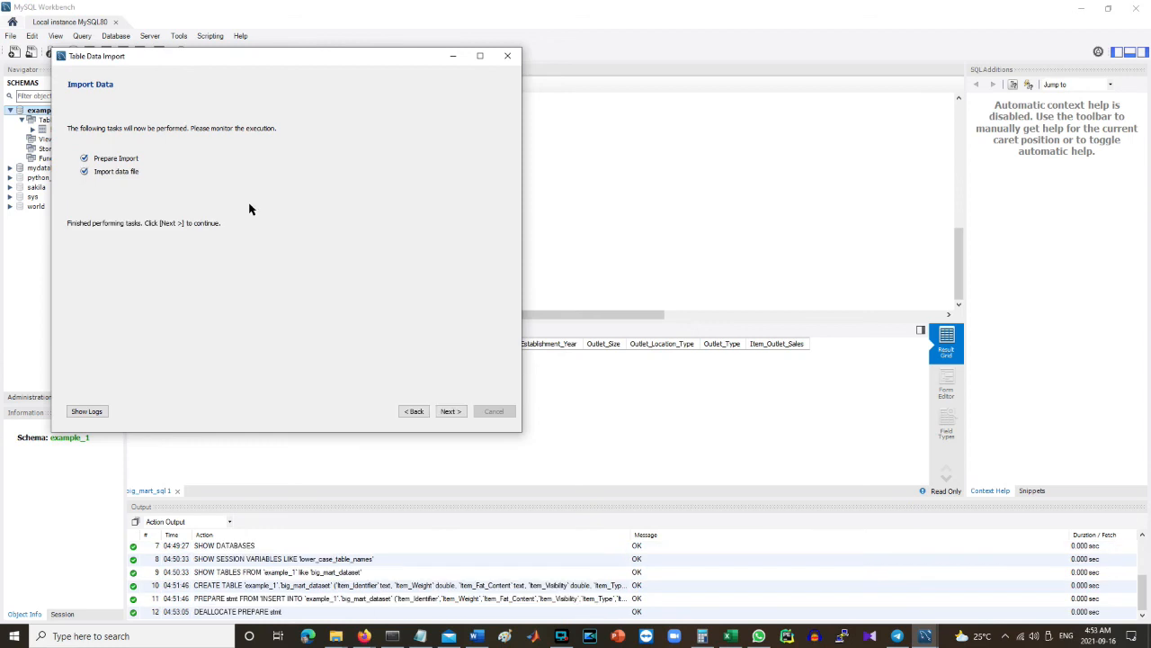
click(451, 411)
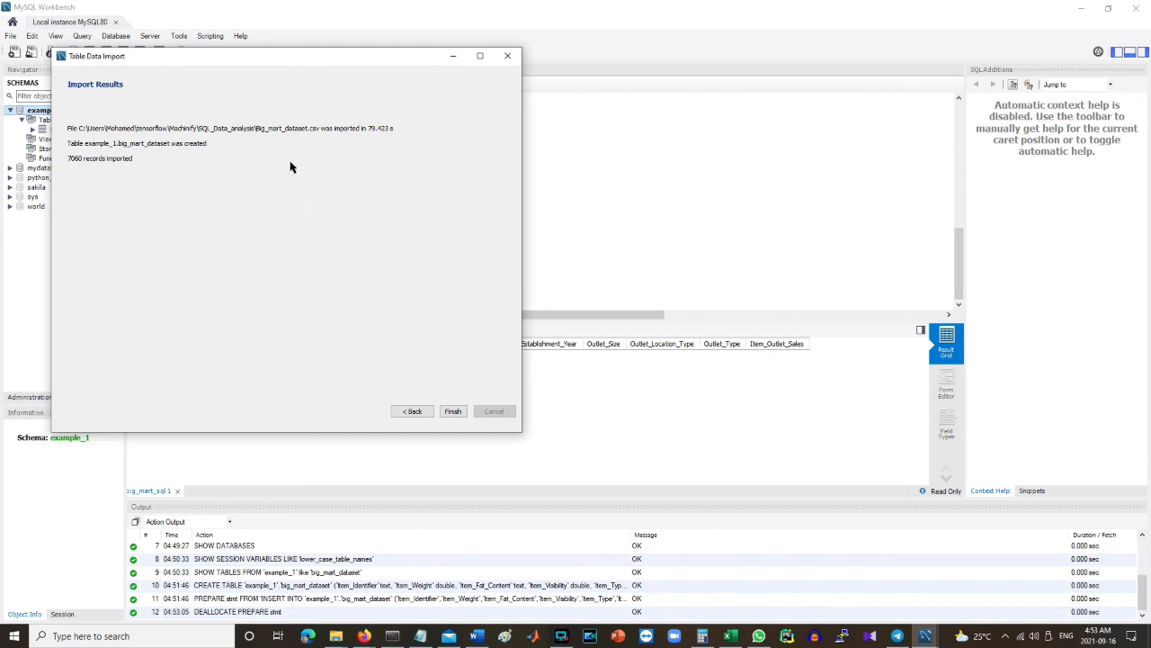
click(452, 411)
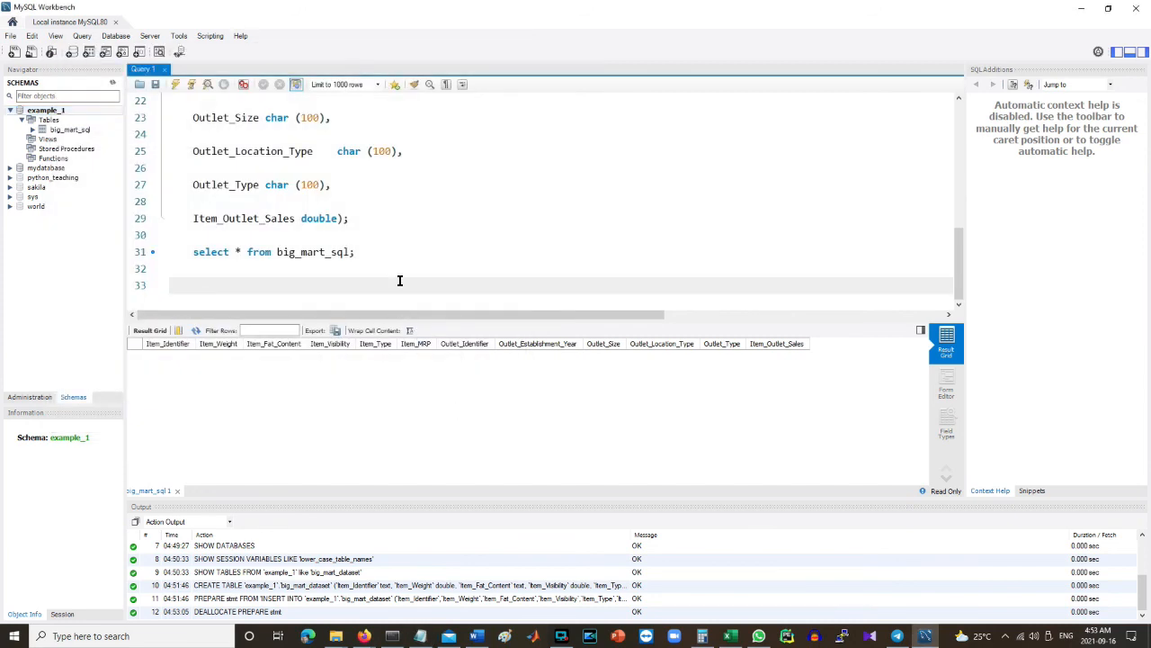
Refresh the schemas and view the table details of big_mart_dataset in example_1.
click(112, 84)
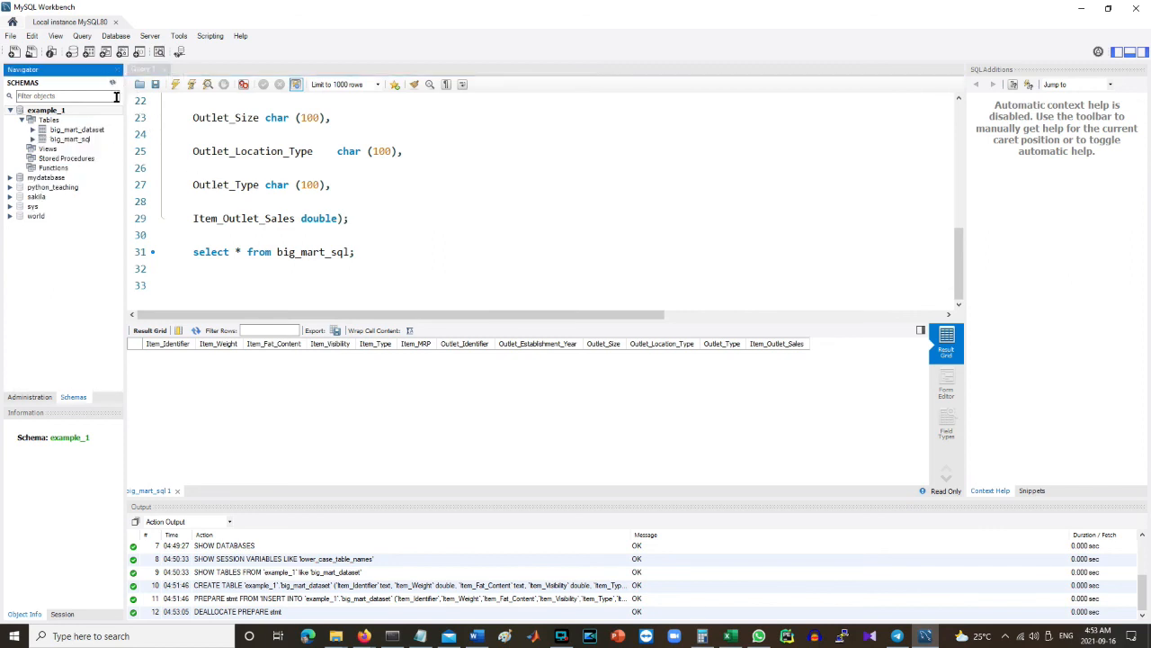
click(232, 291)
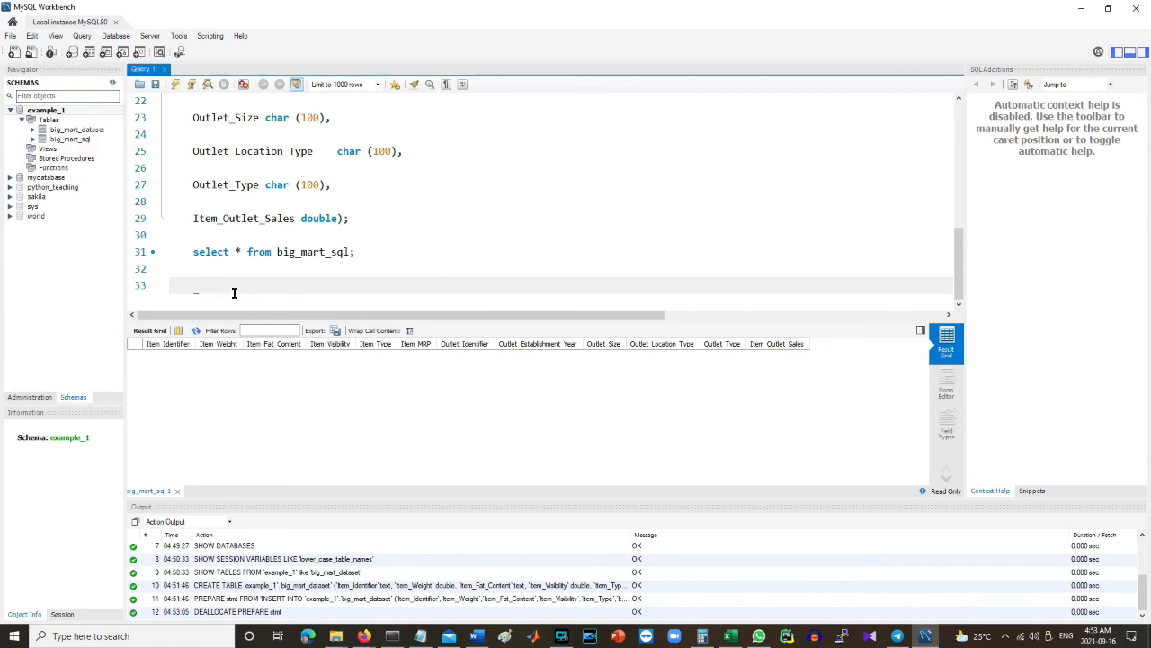
click(102, 131)
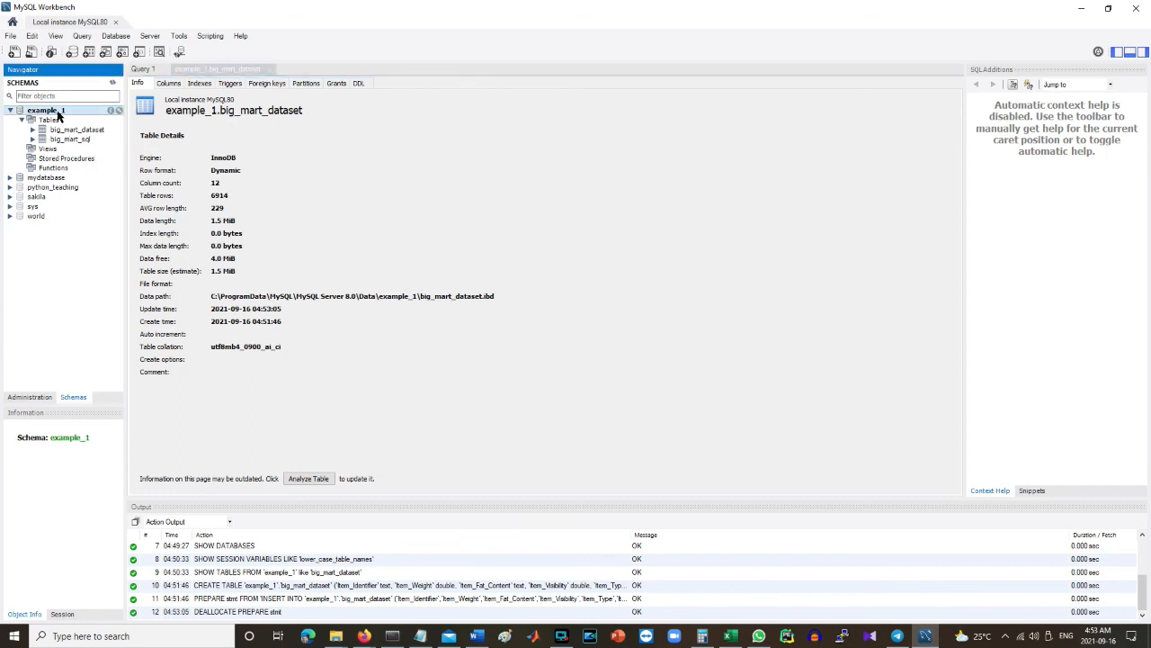
Add the statement "select * from big_mart_dataset;" below the big_mart_sql query in the Query 1 script.
click(149, 70)
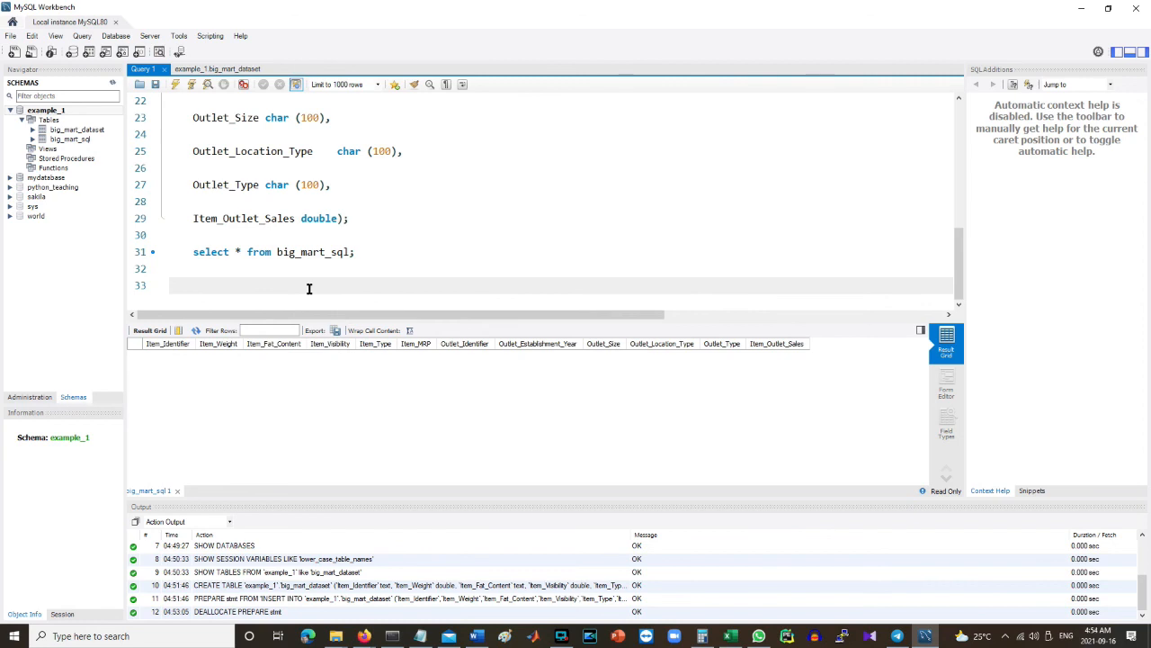
text(elect * ffro)
key(BackSpace)
key(BackSpace)
key(BackSpace)
key(BackSpace)
text(fom)
key(BackSpace)
key(BackSpace)
key(BackSpace)
key(BackSpace)
text(from big_mart_dataset)
click(72, 131)
click(407, 286)
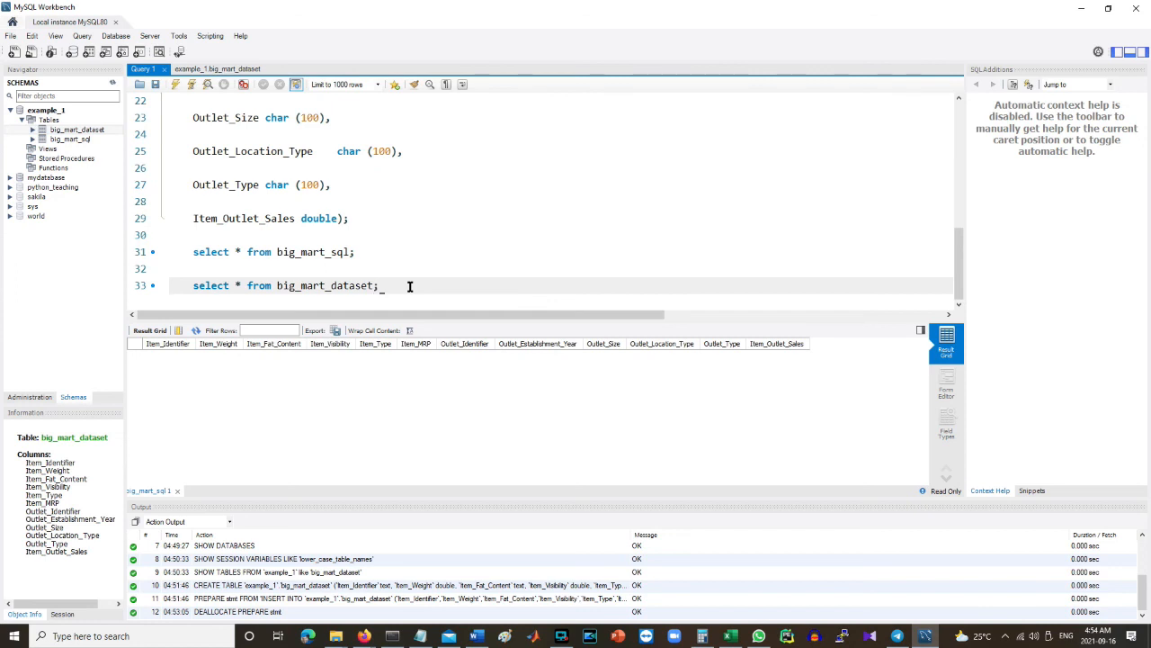
Run only the big_mart_dataset select statement and look through the returned rows across all columns.
triple_click(315, 282)
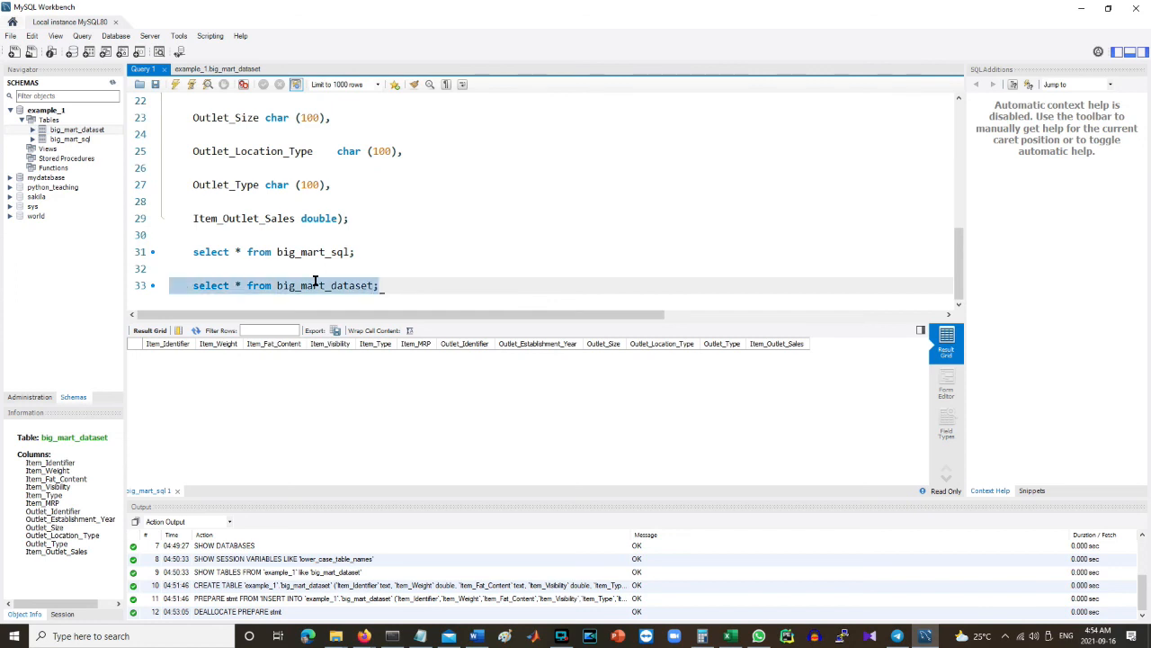
click(193, 85)
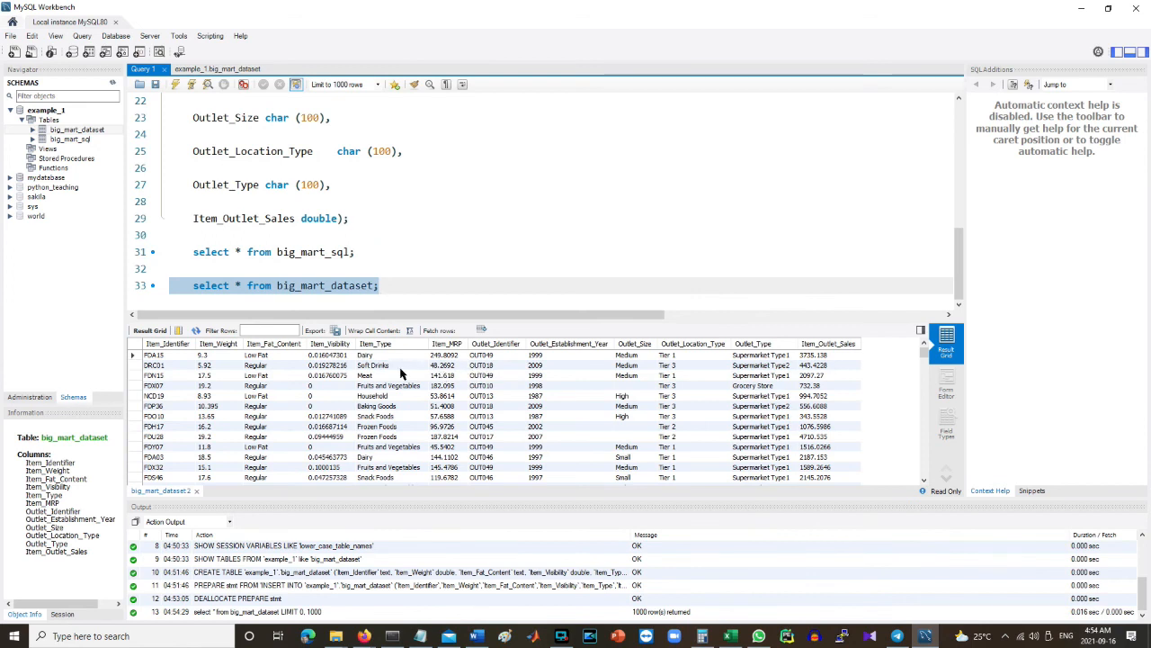
click(164, 355)
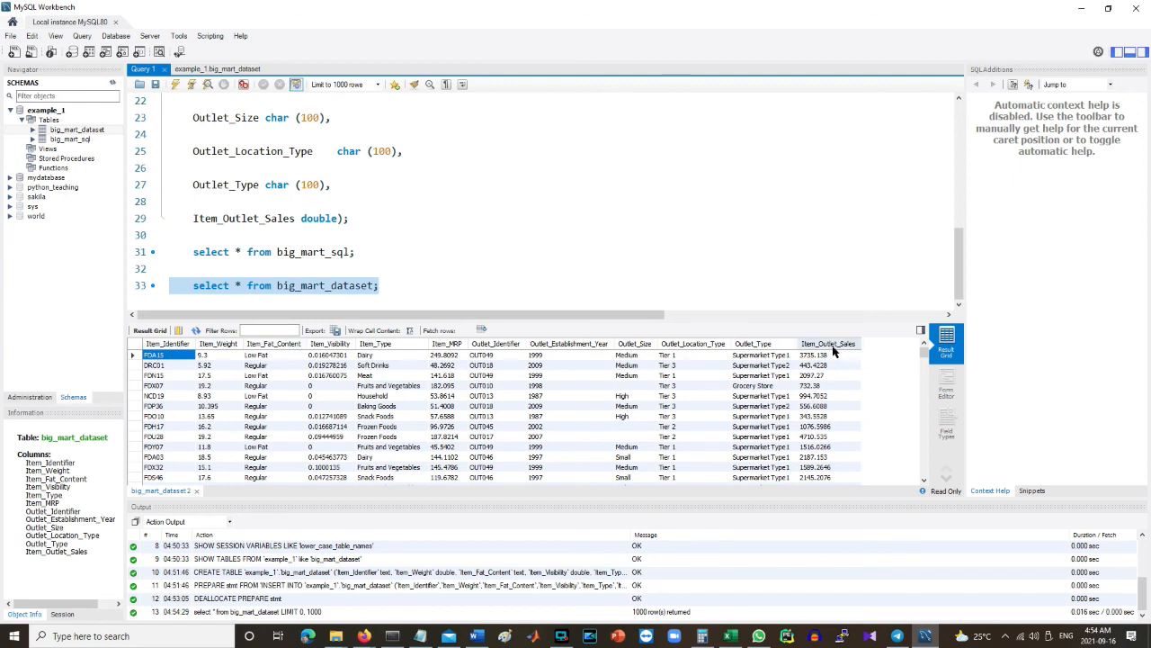
drag(155, 357, 764, 486)
scroll(674, 428, down, 20)
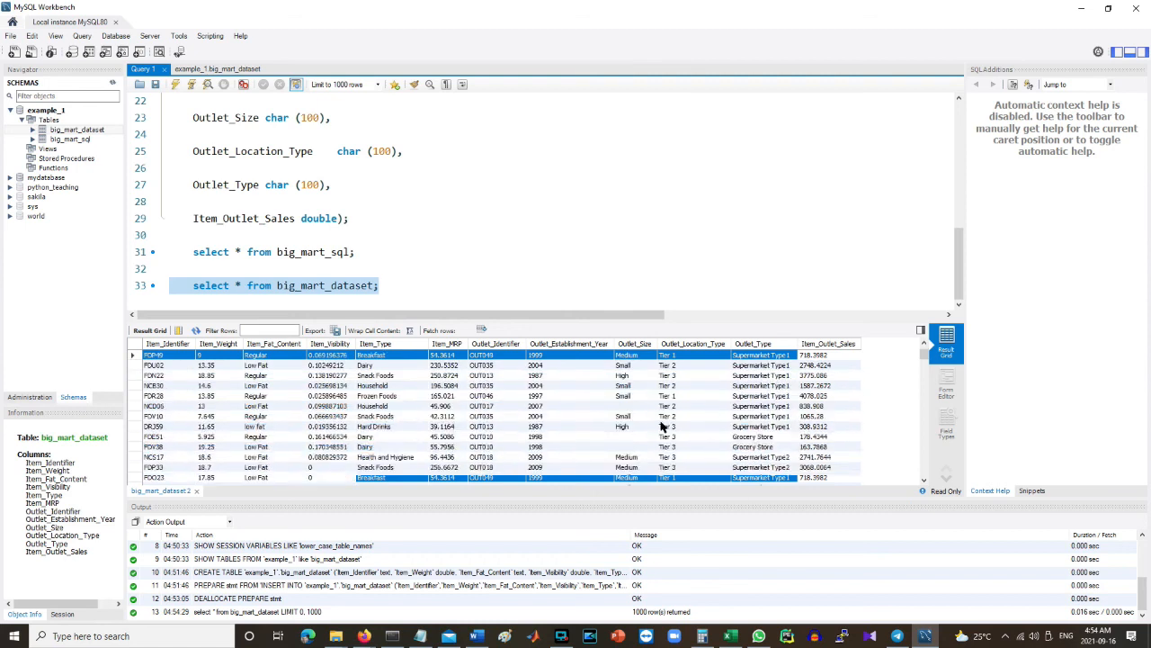
scroll(550, 394, down, 12)
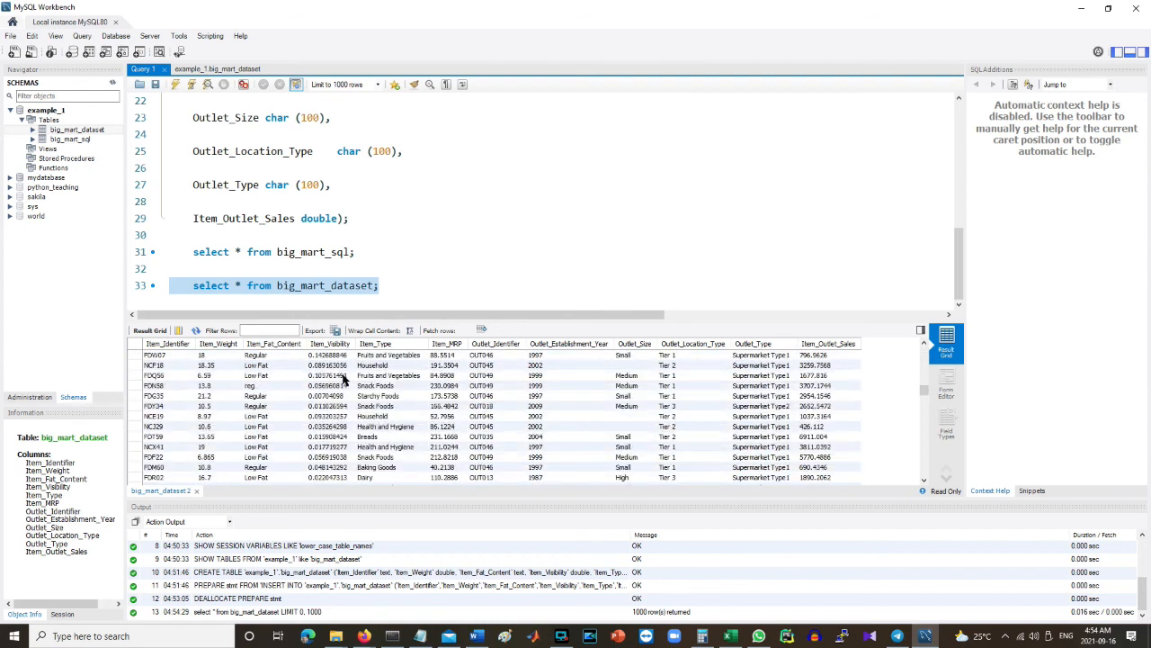